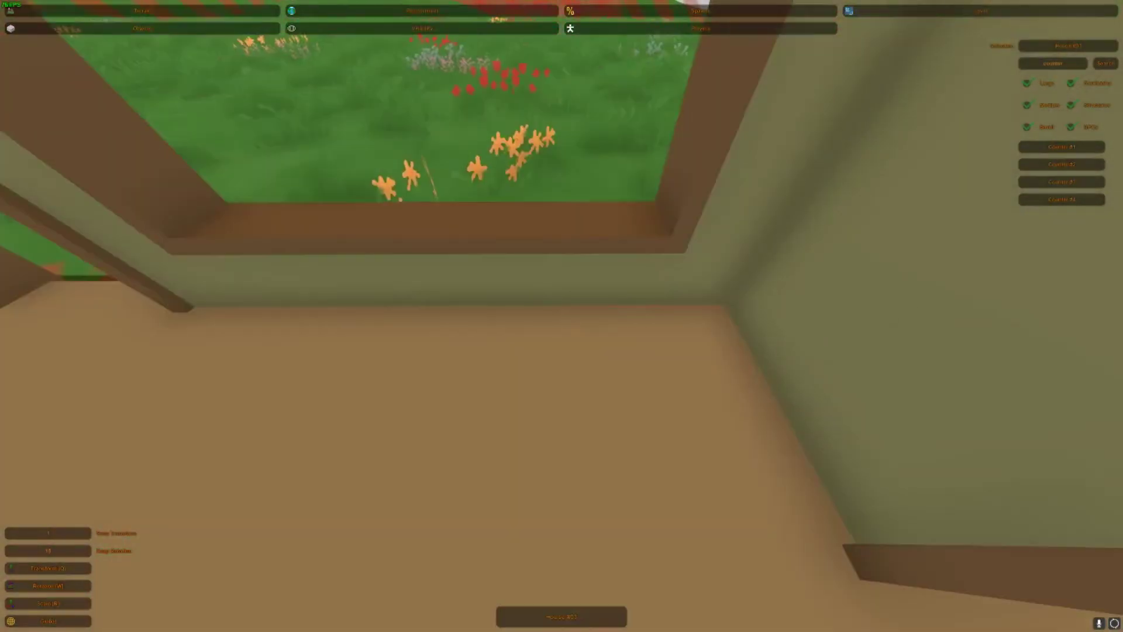
Step: Place a Counter #1 under the window, facing into the room, and move it into the corner by the side wall
{"action": "left_click", "coordinate": [1062, 147]}
{"action": "right_click_drag", "start_coordinate": [561, 315], "coordinate": [655, 357]}
{"action": "key", "text": "e"}
{"action": "key", "text": "w"}
{"action": "left_click_drag", "start_coordinate": [670, 363], "coordinate": [506, 282]}
{"action": "right_click_drag", "start_coordinate": [561, 316], "coordinate": [702, 275]}
{"action": "key", "text": "q"}
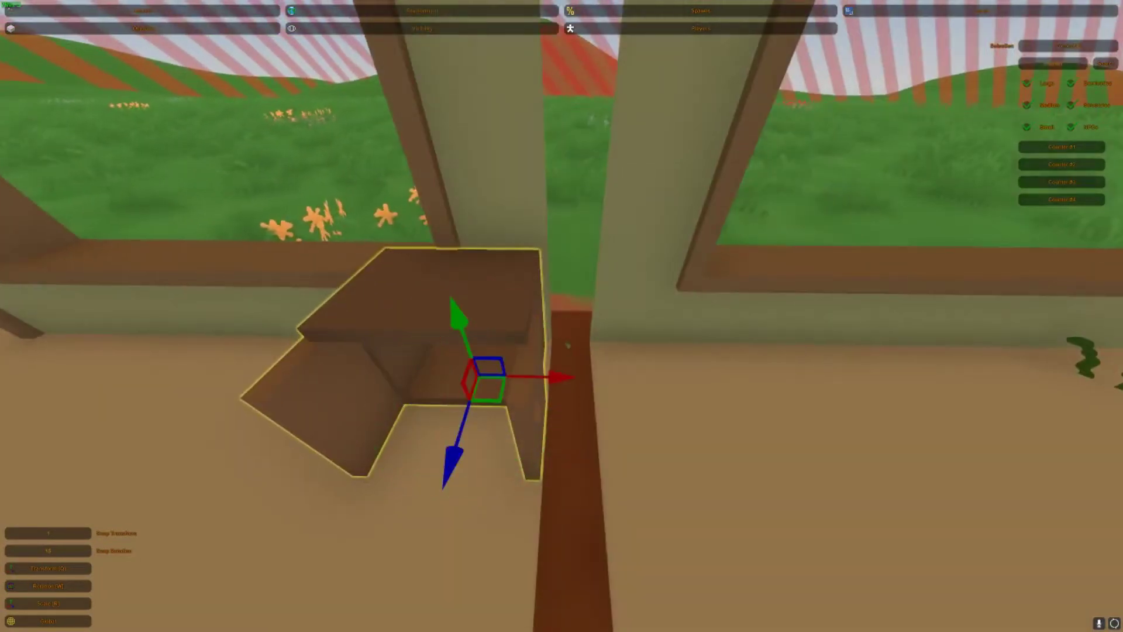
{"action": "left_click", "coordinate": [554, 384]}
{"action": "left_click", "coordinate": [542, 383]}
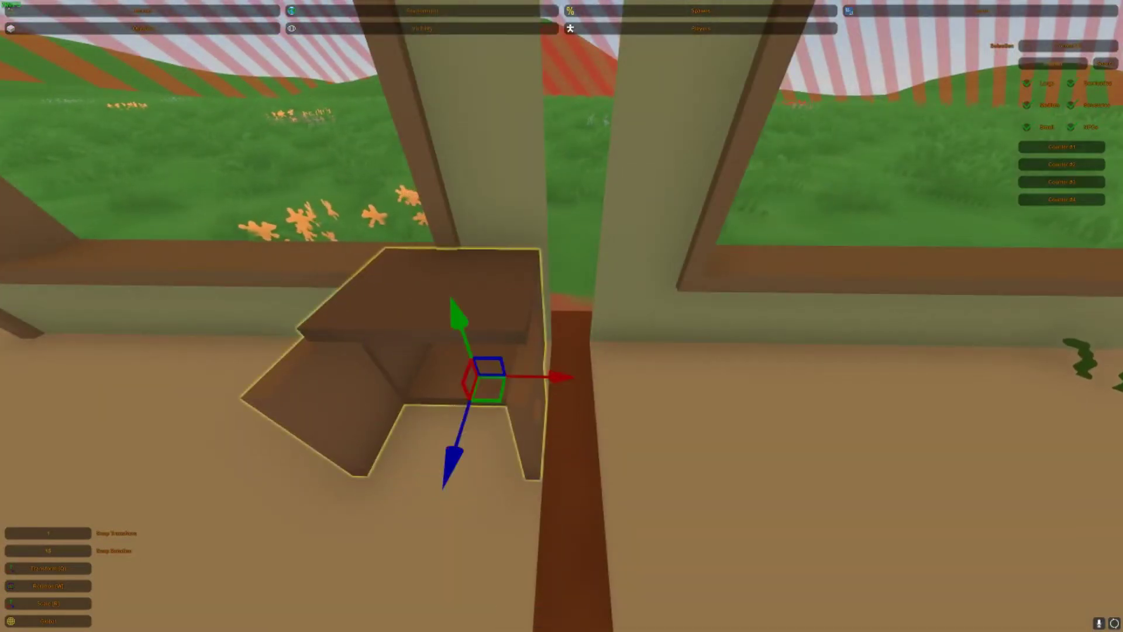
{"action": "left_click_drag", "start_coordinate": [547, 379], "coordinate": [555, 382]}
Step: Duplicate the corner counter and move the copy away from it along the window wall
{"action": "right_click_drag", "start_coordinate": [553, 381], "coordinate": [356, 358]}
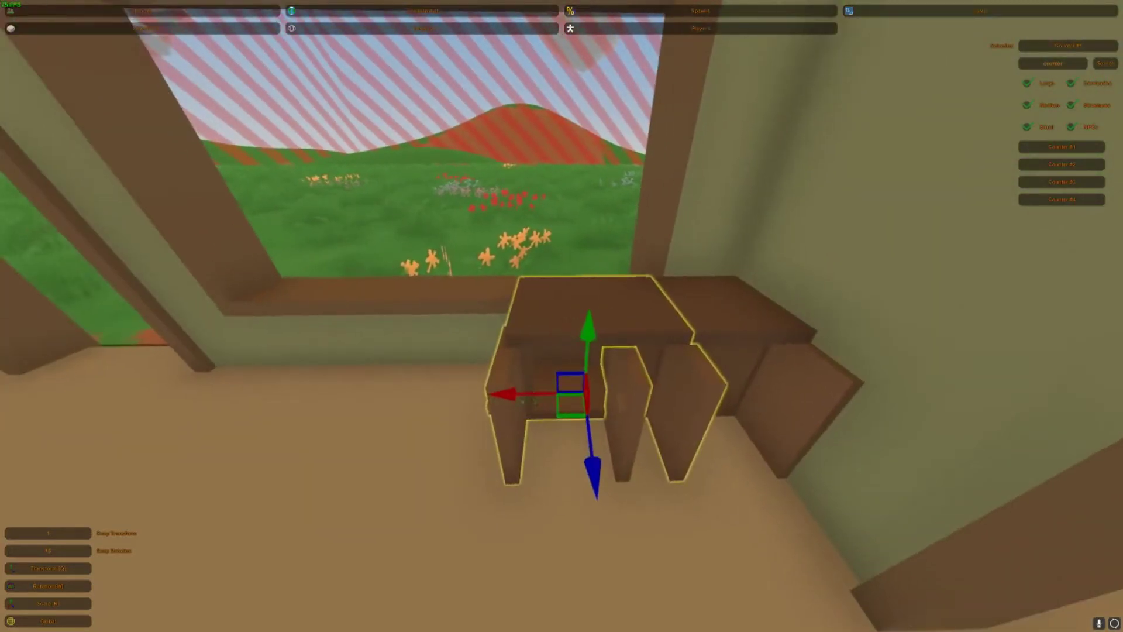
{"action": "left_click_drag", "start_coordinate": [522, 400], "coordinate": [424, 392]}
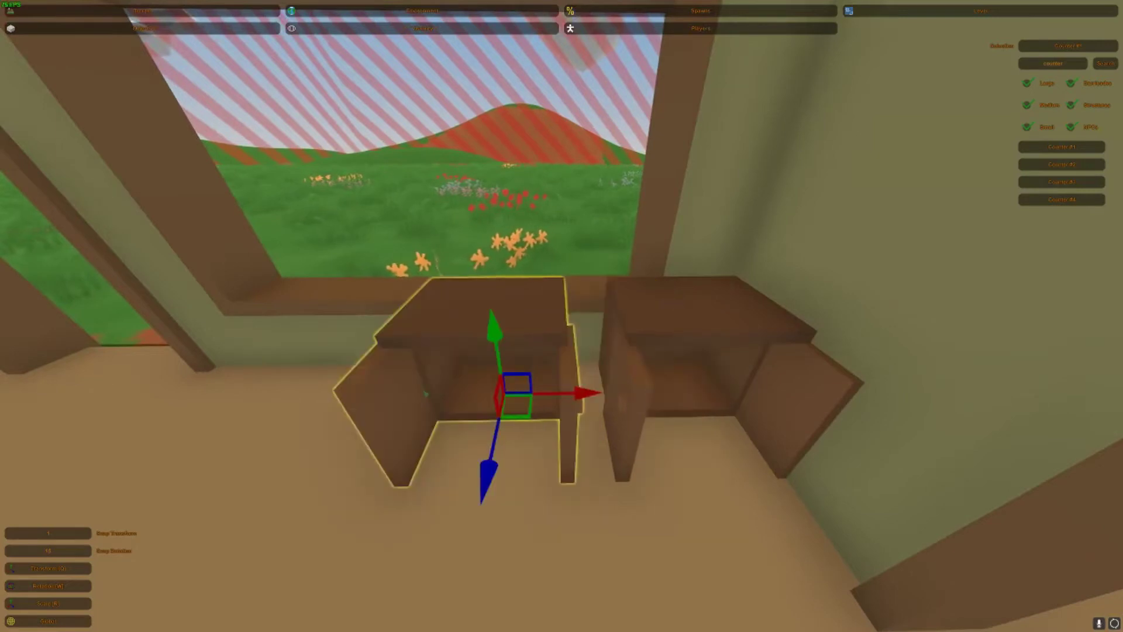
{"action": "key", "text": "s"}
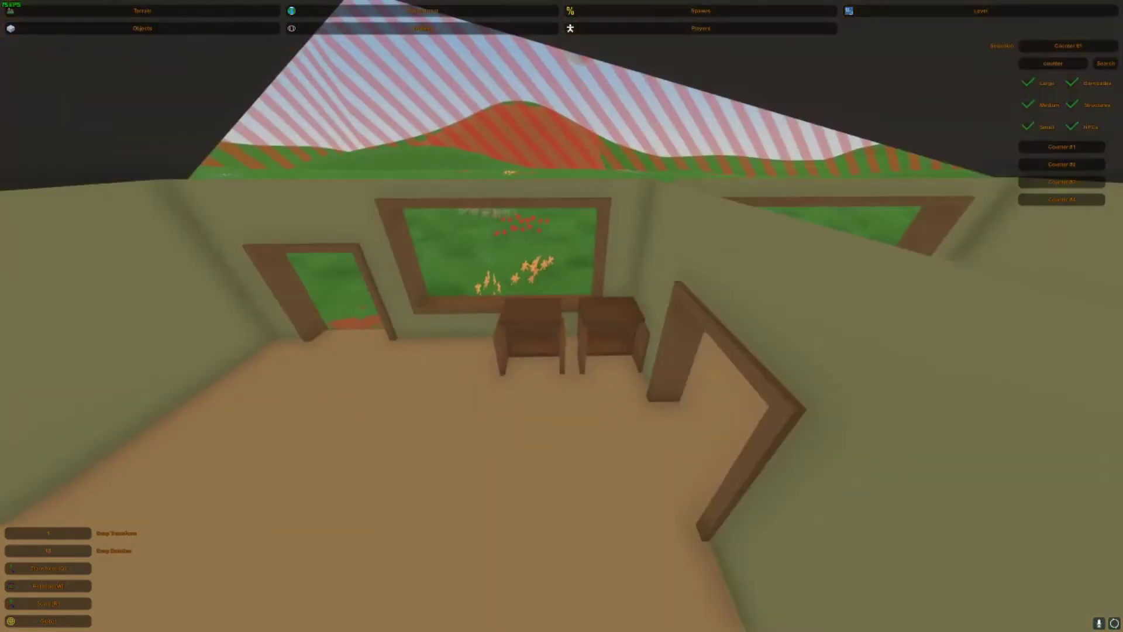
Step: Try to close the gap between the counter copy and the corner counter, and delete the copy
{"action": "key", "text": "w"}
{"action": "left_click", "coordinate": [566, 320]}
{"action": "right_click_drag", "start_coordinate": [565, 321], "coordinate": [564, 322]}
{"action": "key", "text": "w"}
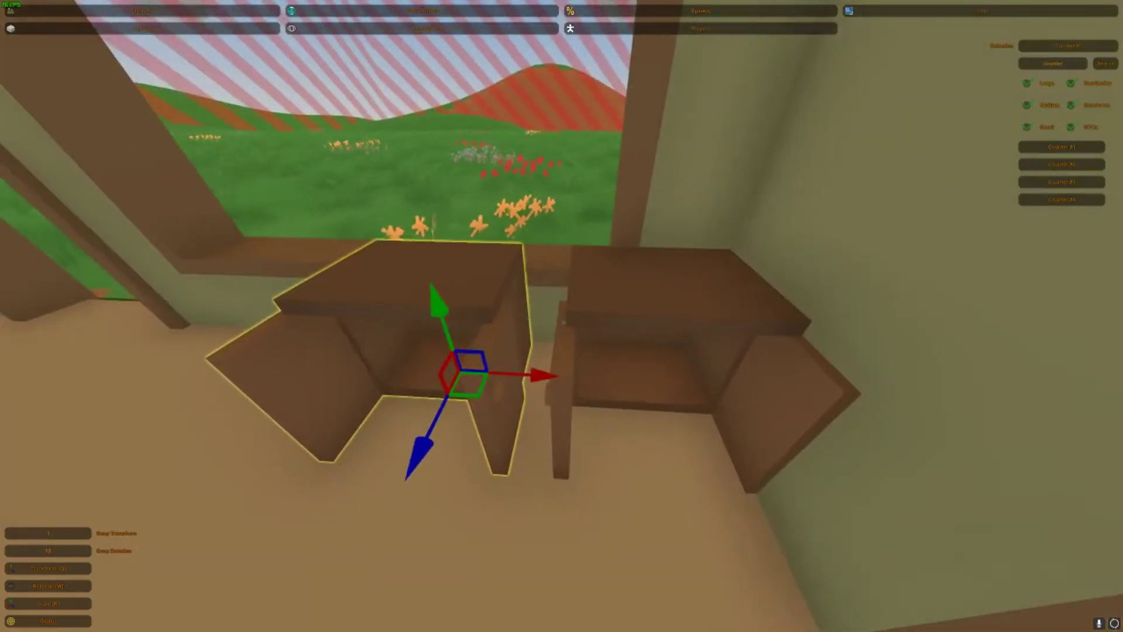
{"action": "left_click_drag", "start_coordinate": [541, 375], "coordinate": [581, 375]}
{"action": "left_click", "coordinate": [571, 369]}
{"action": "key", "text": "w"}
{"action": "right_click_drag", "start_coordinate": [570, 370], "coordinate": [608, 327]}
{"action": "key", "text": "s"}
{"action": "key", "text": "w"}
{"action": "left_click", "coordinate": [672, 340]}
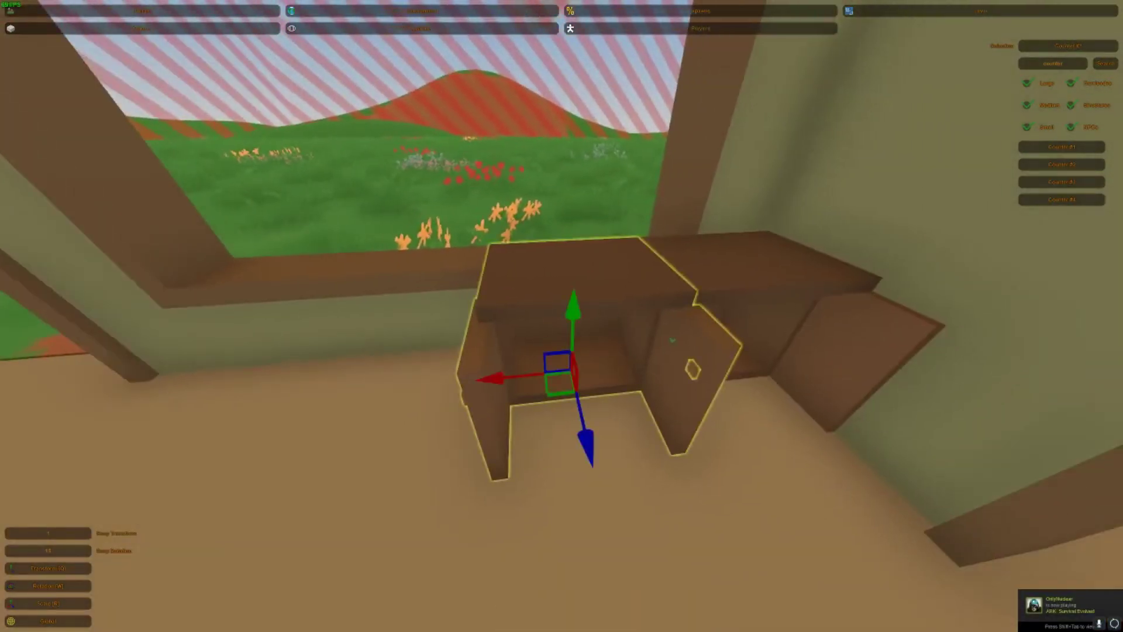
{"action": "key", "text": "Delete"}
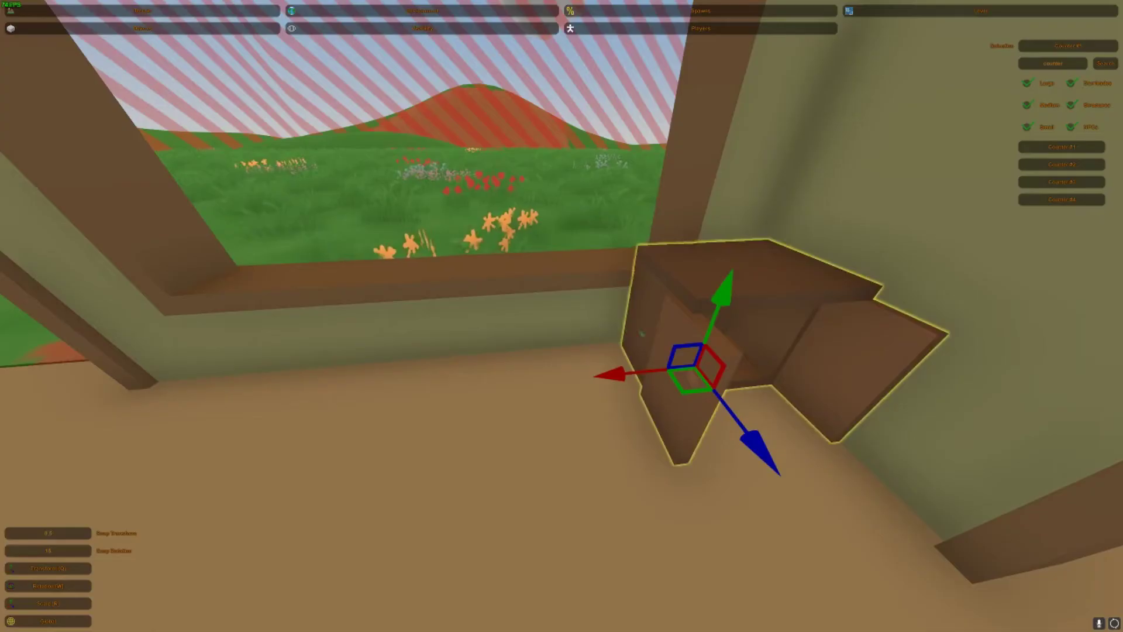
Step: Duplicate the corner counter again and set the copy flush beside it along the window wall
{"action": "key", "text": "ctrl+v"}
{"action": "left_click_drag", "start_coordinate": [610, 377], "coordinate": [505, 376], "text": "ctrl"}
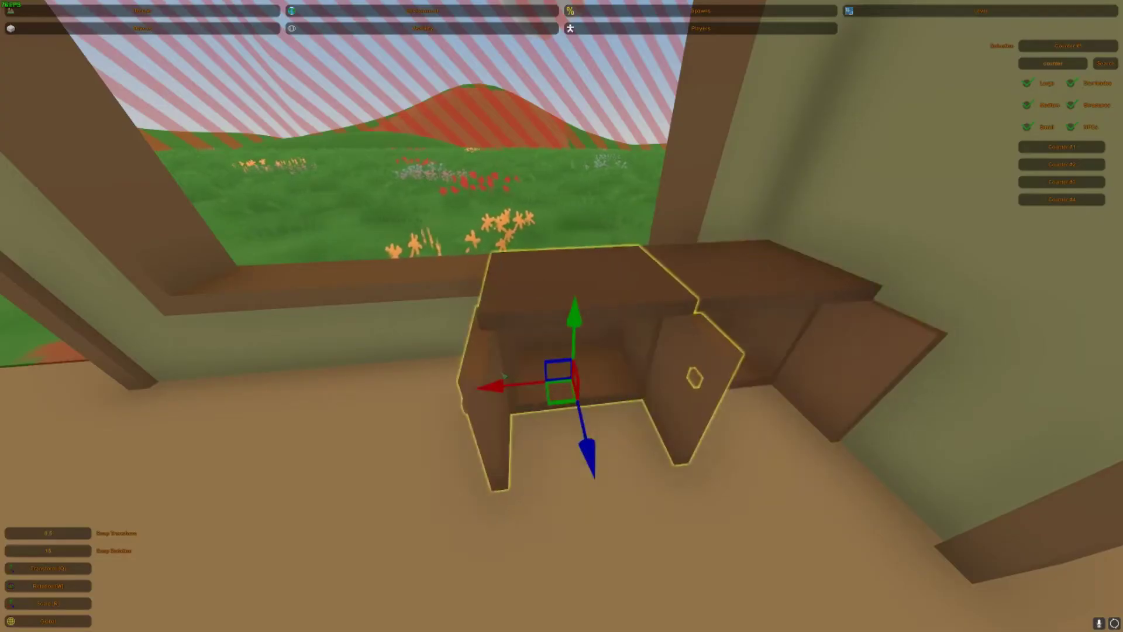
{"action": "left_click", "coordinate": [598, 282]}
Step: Place a sink counter under the window beside the two existing counters
{"action": "key", "text": "s"}
{"action": "mouse_move", "coordinate": [598, 282]}
{"action": "right_mouse_down"}
{"action": "mouse_move", "coordinate": [561, 284]}
{"action": "mouse_move", "coordinate": [591, 284]}
{"action": "mouse_move", "coordinate": [584, 315]}
{"action": "mouse_move", "coordinate": [585, 292]}
{"action": "right_mouse_up"}
{"action": "key", "text": "w"}
{"action": "key", "text": "a"}
{"action": "key", "text": "s"}
{"action": "key", "text": "w"}
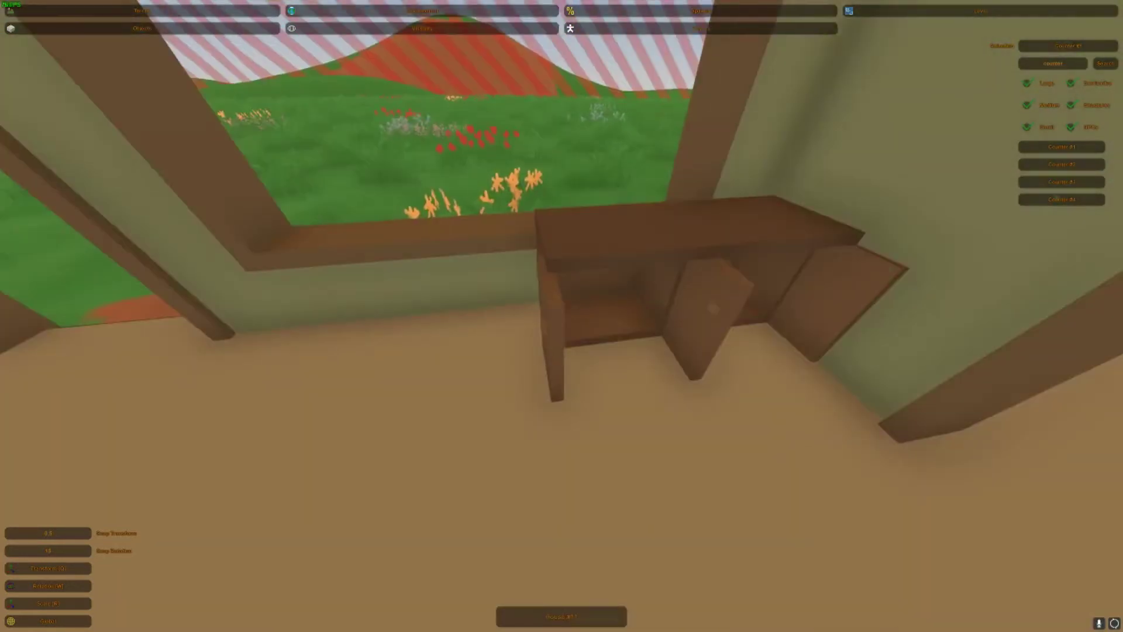
{"action": "left_click", "coordinate": [1072, 181]}
{"action": "right_click_drag", "start_coordinate": [1072, 181], "coordinate": [562, 315]}
{"action": "key", "text": "e"}
Step: Apply the adjacent counter's transform to the sink counter and line the sink up at the end of the counter row
{"action": "left_click", "coordinate": [670, 252]}
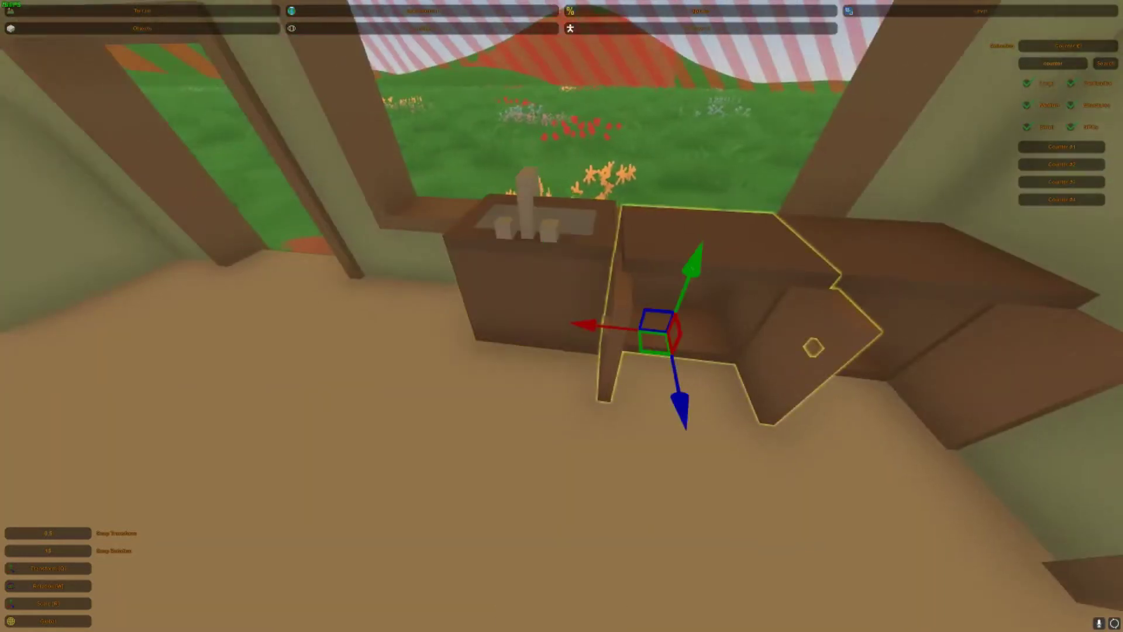
{"action": "key", "text": "ctrl+b"}
{"action": "left_click", "coordinate": [565, 281]}
{"action": "key", "text": "ctrl+n"}
{"action": "left_click_drag", "start_coordinate": [594, 325], "coordinate": [473, 316]}
{"action": "key", "text": "w"}
{"action": "left_click_drag", "start_coordinate": [576, 401], "coordinate": [641, 396]}
{"action": "left_click", "coordinate": [612, 229]}
Step: Search the object list for "Ladder"
{"action": "right_click_drag", "start_coordinate": [612, 230], "coordinate": [632, 253]}
{"action": "key", "text": "s"}
{"action": "key", "text": "w"}
{"action": "key", "text": "s"}
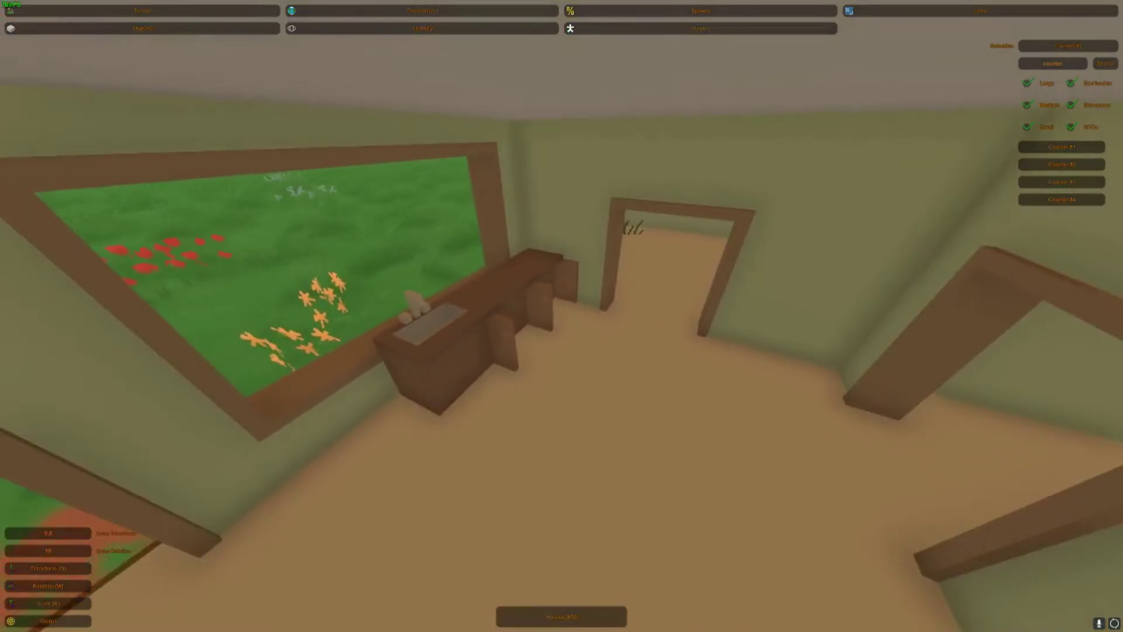
{"action": "left_click", "coordinate": [1053, 63]}
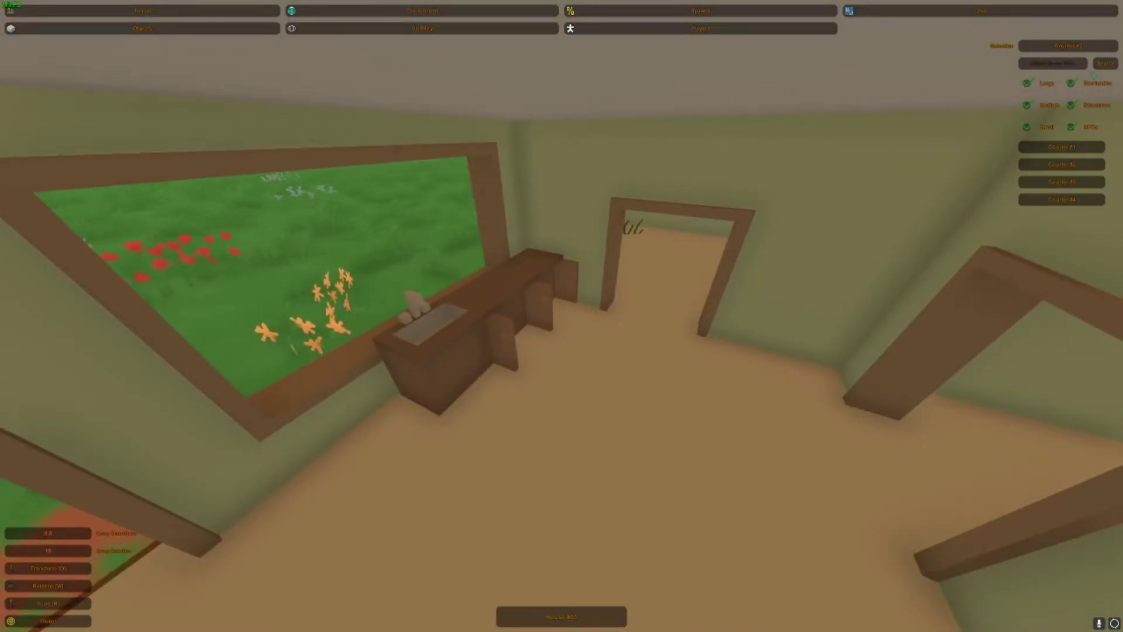
{"action": "type", "text": "Ladder"}
{"action": "key", "text": "Return"}
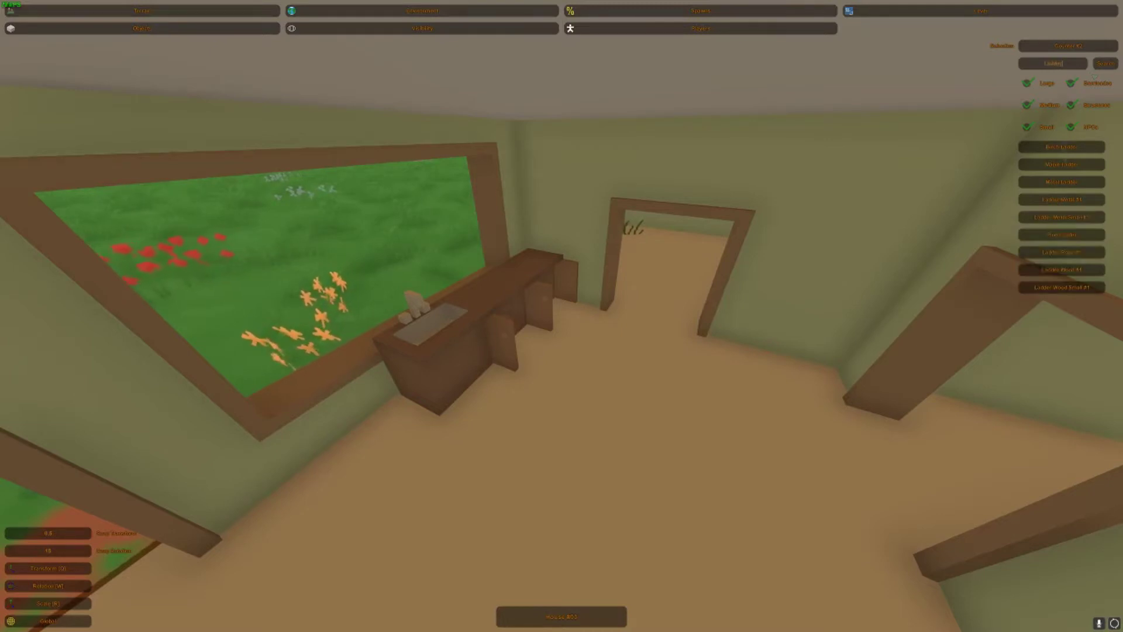
Step: Place a Ladder Metal Small #1 segment on the bare interior wall and rotate it to lie flat against the wall
{"action": "left_click", "coordinate": [1065, 199]}
{"action": "key", "text": "w"}
{"action": "right_click_drag", "start_coordinate": [1065, 200], "coordinate": [1105, 184]}
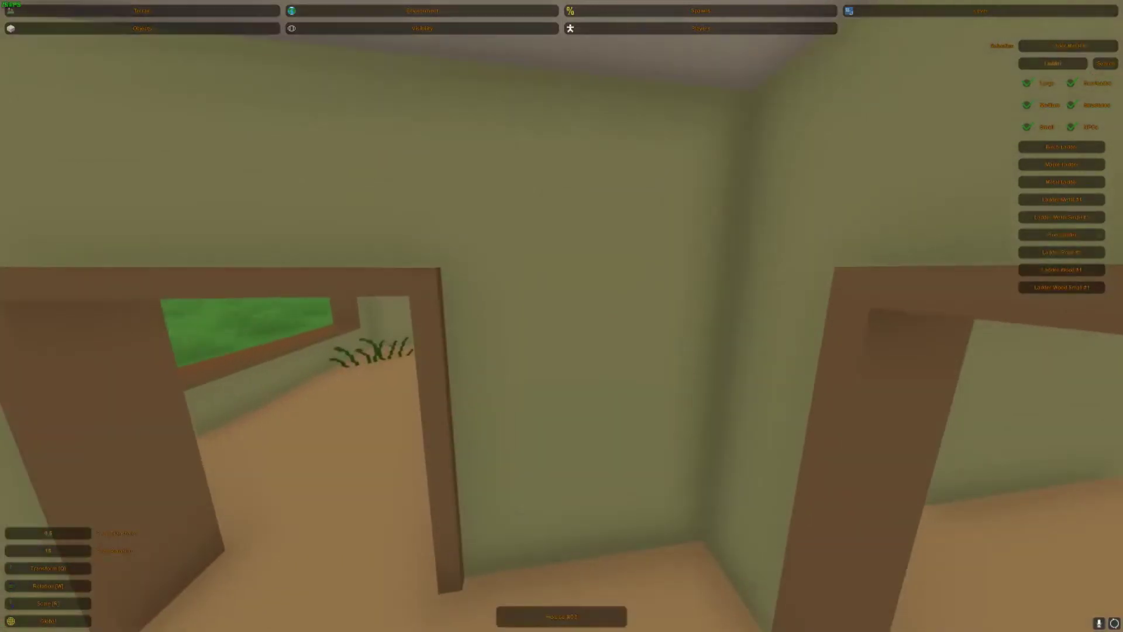
{"action": "right_click_drag", "start_coordinate": [562, 316], "coordinate": [819, 316]}
{"action": "key", "text": "e"}
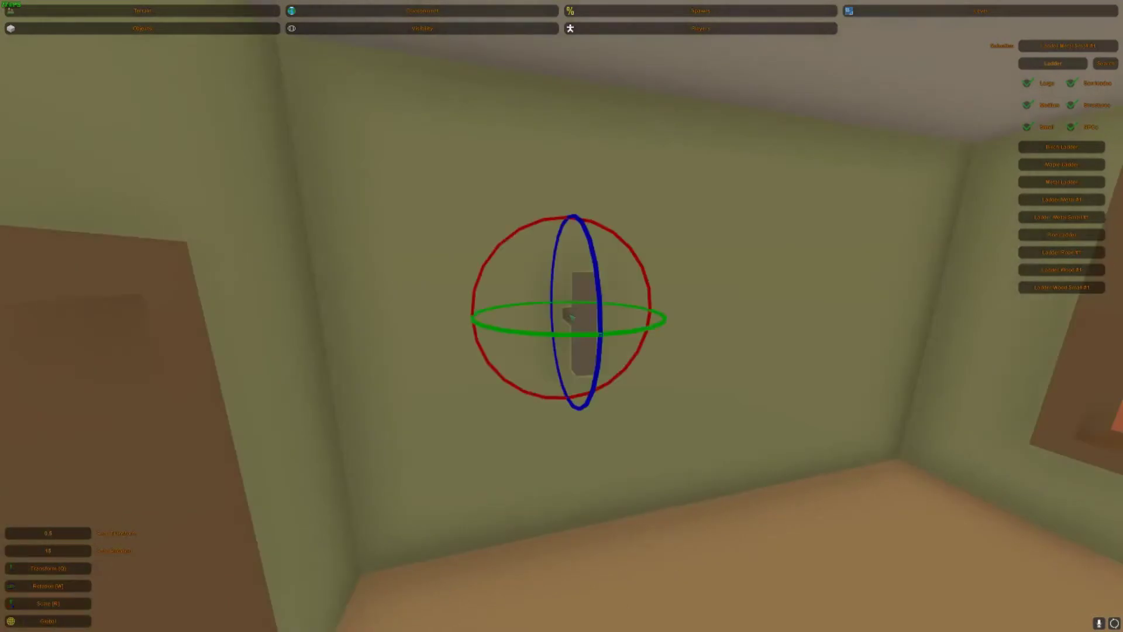
{"action": "key", "text": "w"}
{"action": "left_click_drag", "start_coordinate": [605, 332], "coordinate": [577, 331]}
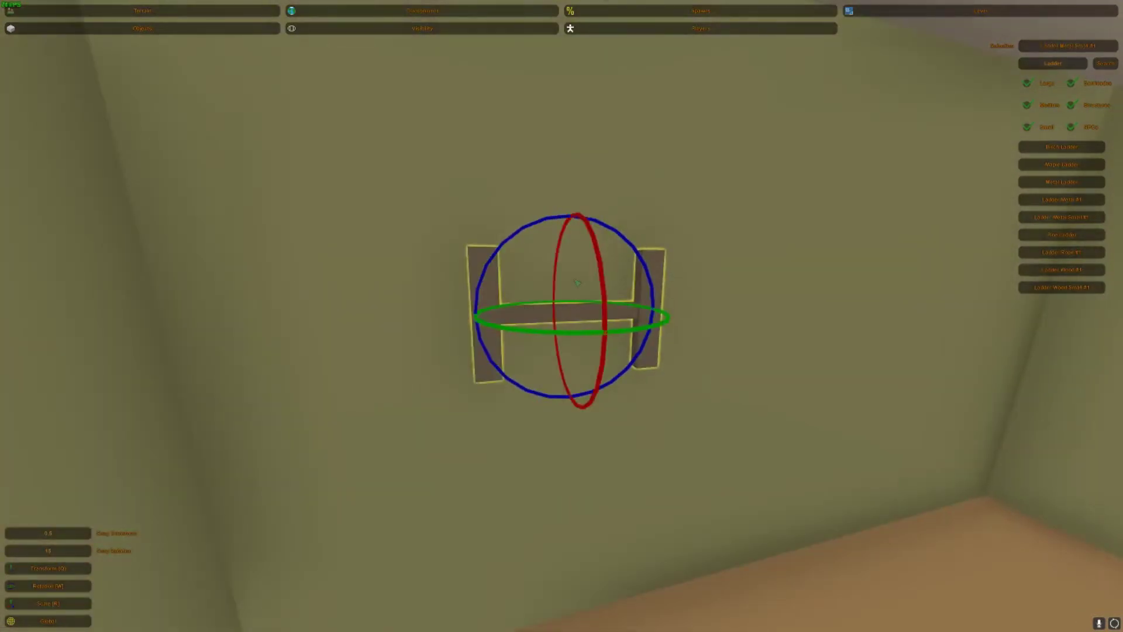
Step: Try to stack a copy of the small ladder segment above the first one, and delete the copy
{"action": "key", "text": "q"}
{"action": "left_click_drag", "start_coordinate": [572, 240], "coordinate": [609, 87], "text": "ctrl"}
{"action": "key", "text": "Delete"}
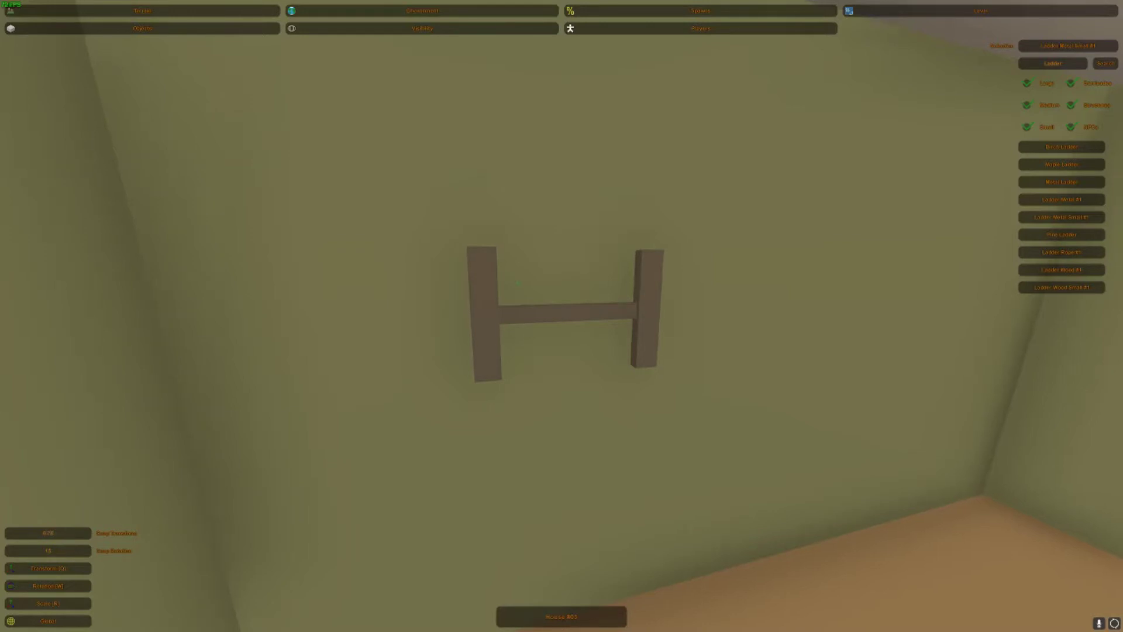
Step: Duplicate the small metal ladder segment and stack the copy directly above the original
{"action": "left_click", "coordinate": [502, 287]}
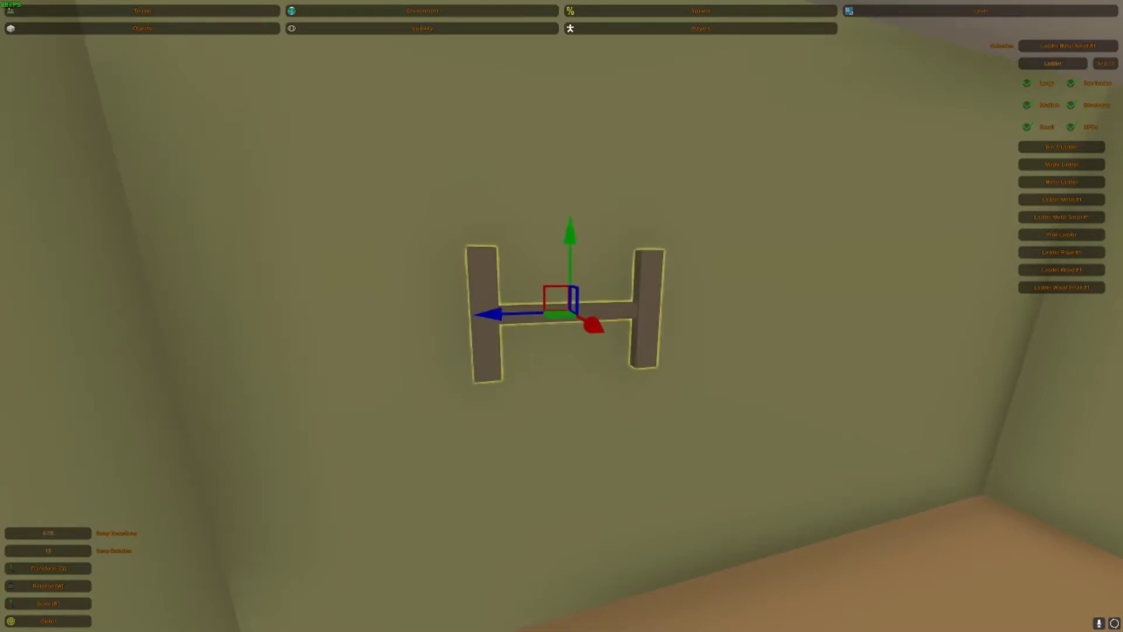
{"action": "left_click_drag", "start_coordinate": [569, 245], "coordinate": [570, 123], "text": "ctrl"}
{"action": "key", "text": "ctrl+c"}
{"action": "key", "text": "ctrl+v"}
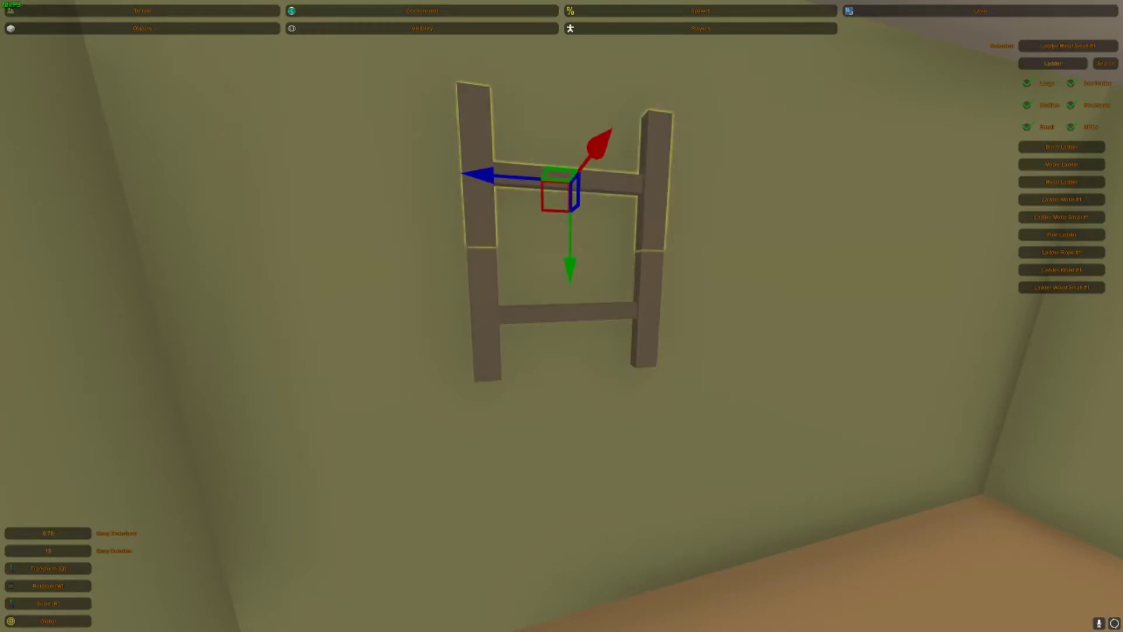
Step: Add another small ladder segment directly below the original to form a continuous three-rung ladder
{"action": "left_click_drag", "start_coordinate": [570, 263], "coordinate": [571, 386], "text": "ctrl"}
{"action": "left_click_drag", "start_coordinate": [570, 237], "coordinate": [570, 354], "text": "ctrl"}
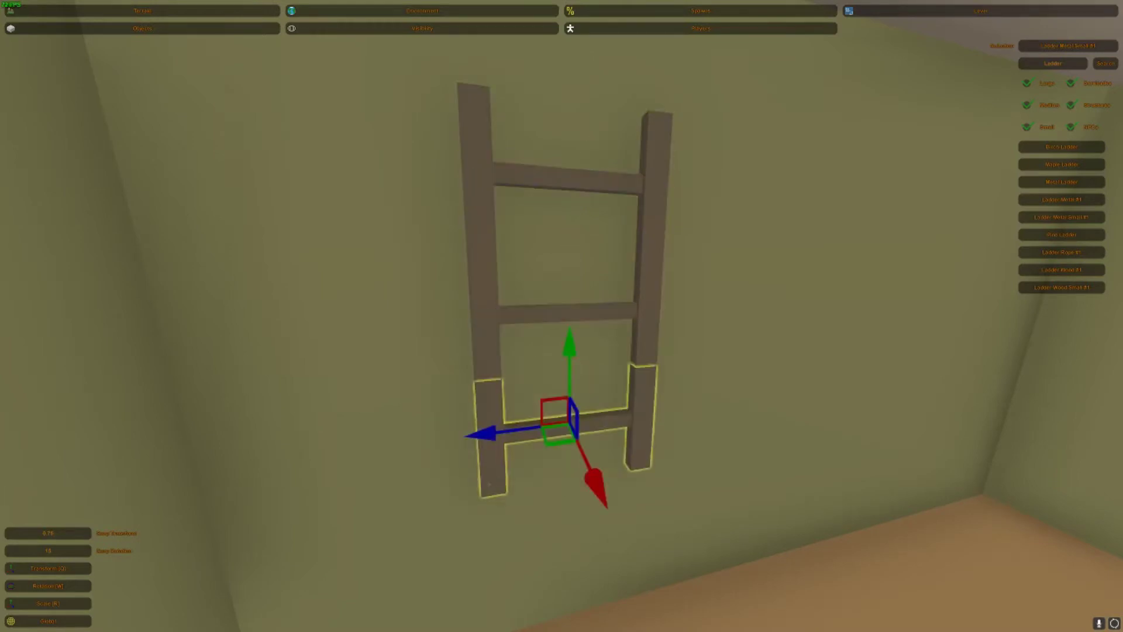
{"action": "left_click", "coordinate": [490, 401]}
{"action": "key", "text": "s"}
{"action": "right_click_drag", "start_coordinate": [490, 400], "coordinate": [397, 410]}
{"action": "right_click_drag", "start_coordinate": [561, 316], "coordinate": [588, 312]}
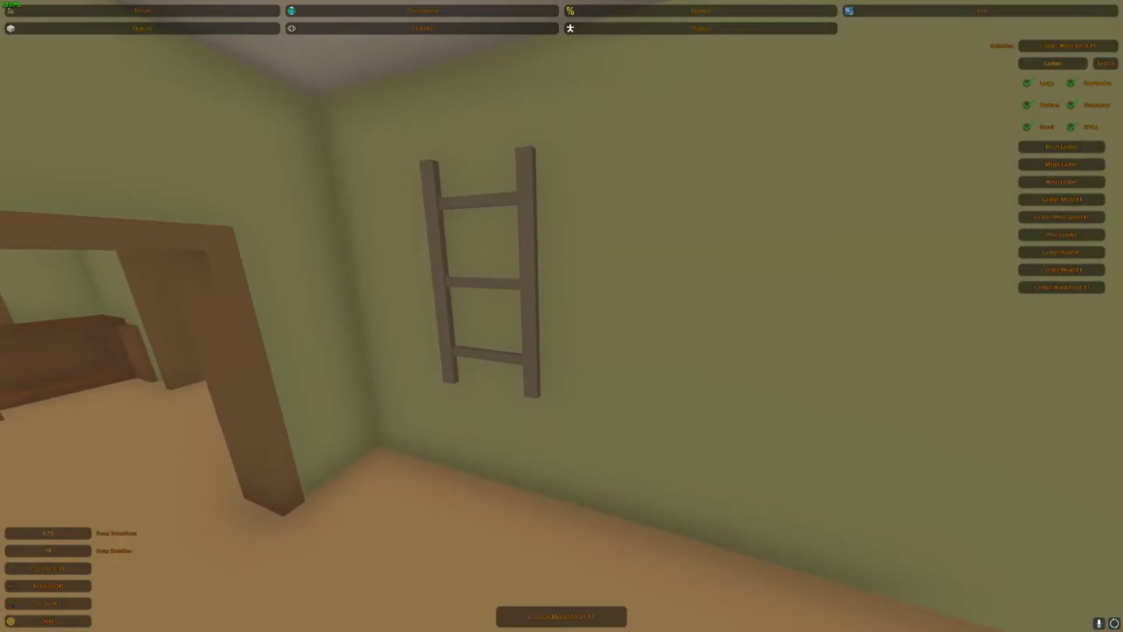
Step: Select all three small ladder segments together and release the selection
{"action": "left_click", "coordinate": [531, 362]}
{"action": "left_click", "coordinate": [529, 283], "text": "shift"}
{"action": "left_click", "coordinate": [526, 199], "text": "shift"}
{"action": "left_click", "coordinate": [576, 205]}
Step: Place a full-length Ladder Metal #1 on the wall beside the small ladder and rotate it flat against the wall
{"action": "right_click_drag", "start_coordinate": [576, 205], "coordinate": [590, 214]}
{"action": "key", "text": "s"}
{"action": "key", "text": "w"}
{"action": "left_click", "coordinate": [1061, 199]}
{"action": "right_click_drag", "start_coordinate": [561, 316], "coordinate": [576, 308]}
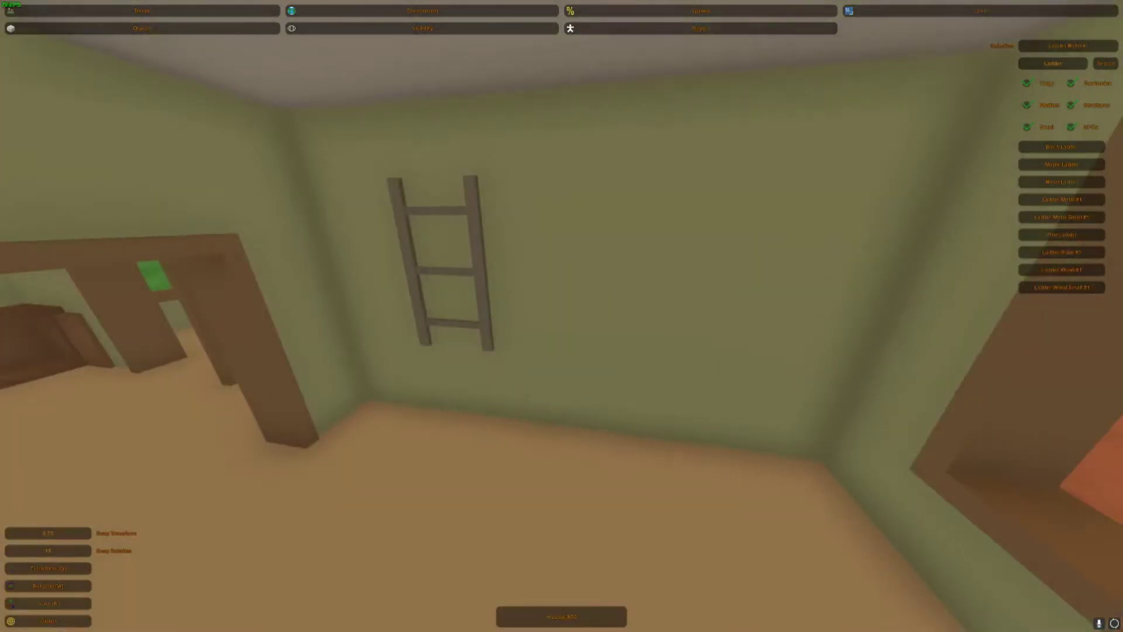
{"action": "key", "text": "e"}
{"action": "key", "text": "w"}
{"action": "mouse_move", "coordinate": [652, 285]}
{"action": "left_mouse_down"}
{"action": "mouse_move", "coordinate": [717, 287]}
{"action": "mouse_move", "coordinate": [652, 293]}
{"action": "left_mouse_up"}
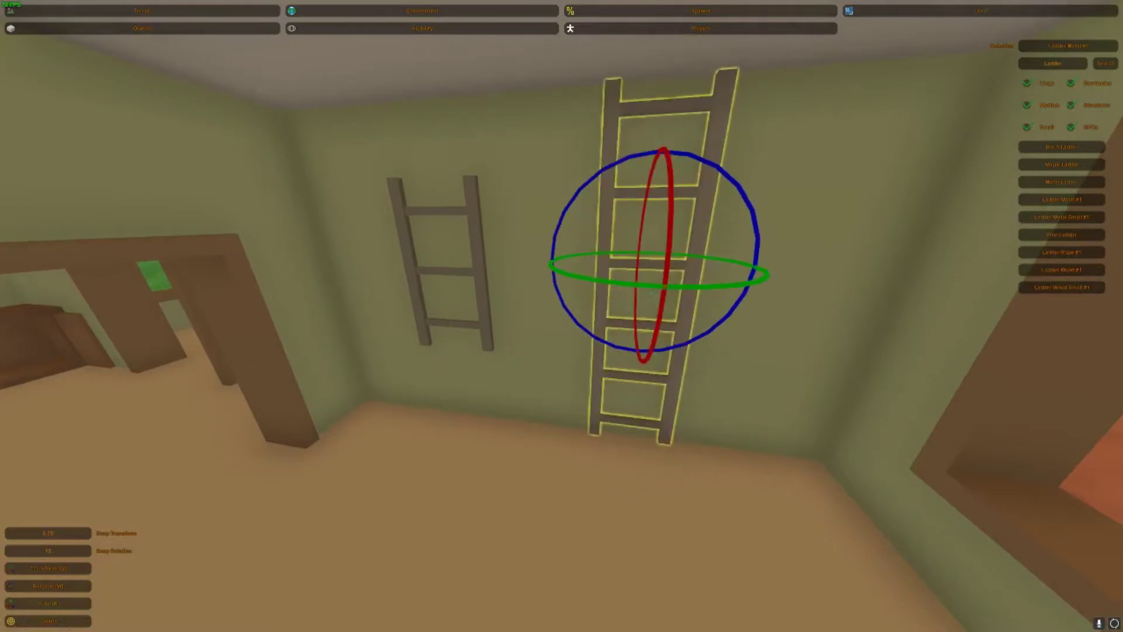
{"action": "left_click", "coordinate": [651, 294]}
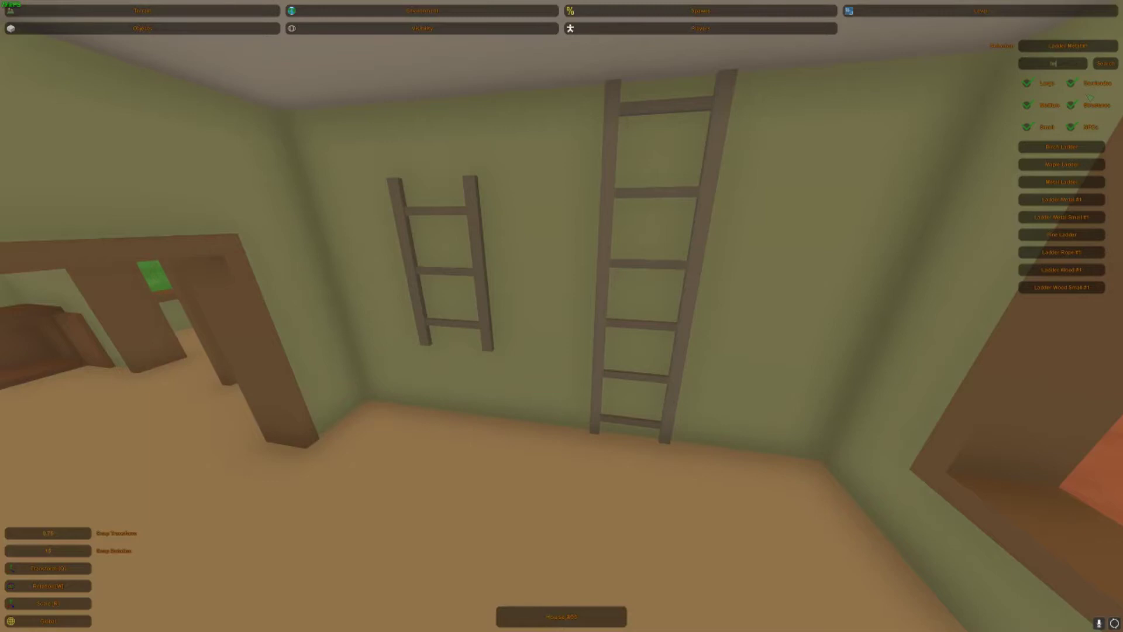
Step: Search the objects for Hesco and place a Hesco #1 barrier on the ground outside the house
{"action": "left_click", "coordinate": [1080, 165]}
{"action": "right_click_drag", "start_coordinate": [651, 294], "coordinate": [410, 304]}
{"action": "key", "text": "e"}
{"action": "right_click_drag", "start_coordinate": [489, 503], "coordinate": [327, 503]}
{"action": "key", "text": "e"}
{"action": "right_click_drag", "start_coordinate": [561, 315], "coordinate": [576, 356]}
{"action": "key", "text": "e"}
{"action": "key", "text": "w"}
{"action": "key", "text": "q"}
{"action": "key", "text": "s"}
{"action": "key", "text": "w"}
{"action": "key", "text": "w"}
{"action": "key", "text": "w"}
Step: Duplicate the Hesco barrier and move the copy until it sits flush against the original
{"action": "key", "text": "ctrl+c"}
{"action": "key", "text": "ctrl+v"}
{"action": "left_click_drag", "start_coordinate": [544, 366], "coordinate": [276, 528]}
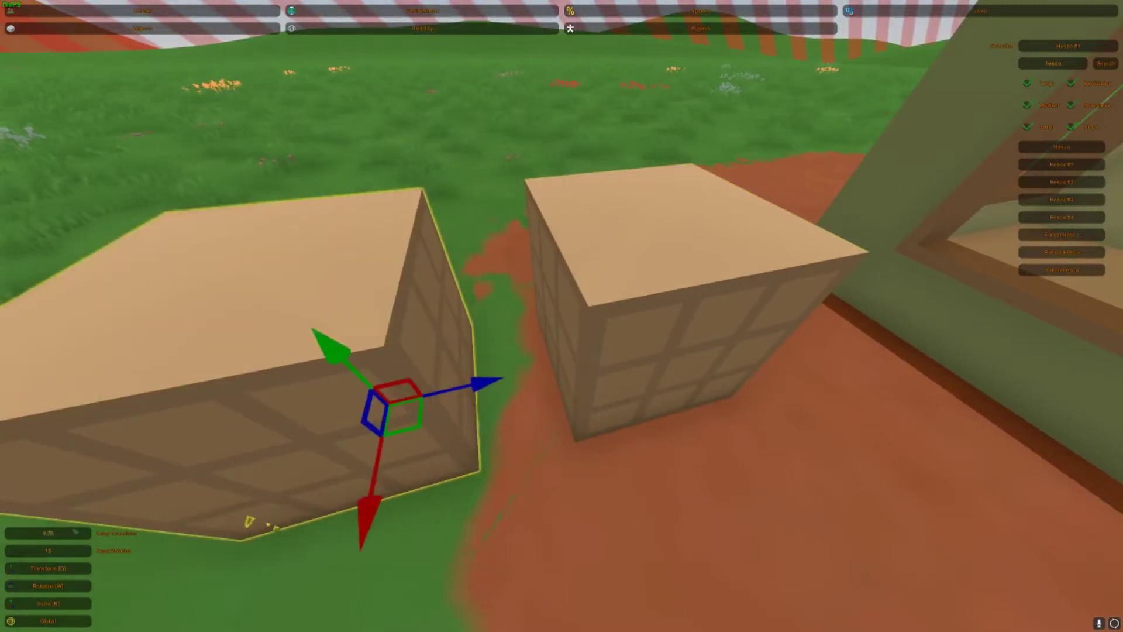
{"action": "left_click_drag", "start_coordinate": [480, 383], "coordinate": [554, 367]}
{"action": "left_click", "coordinate": [522, 310]}
Step: Try to extend the Hesco row with another copy, and delete that copy
{"action": "key", "text": "s"}
{"action": "right_click_drag", "start_coordinate": [522, 310], "coordinate": [503, 327]}
{"action": "key", "text": "w"}
{"action": "key", "text": "s"}
{"action": "key", "text": "w"}
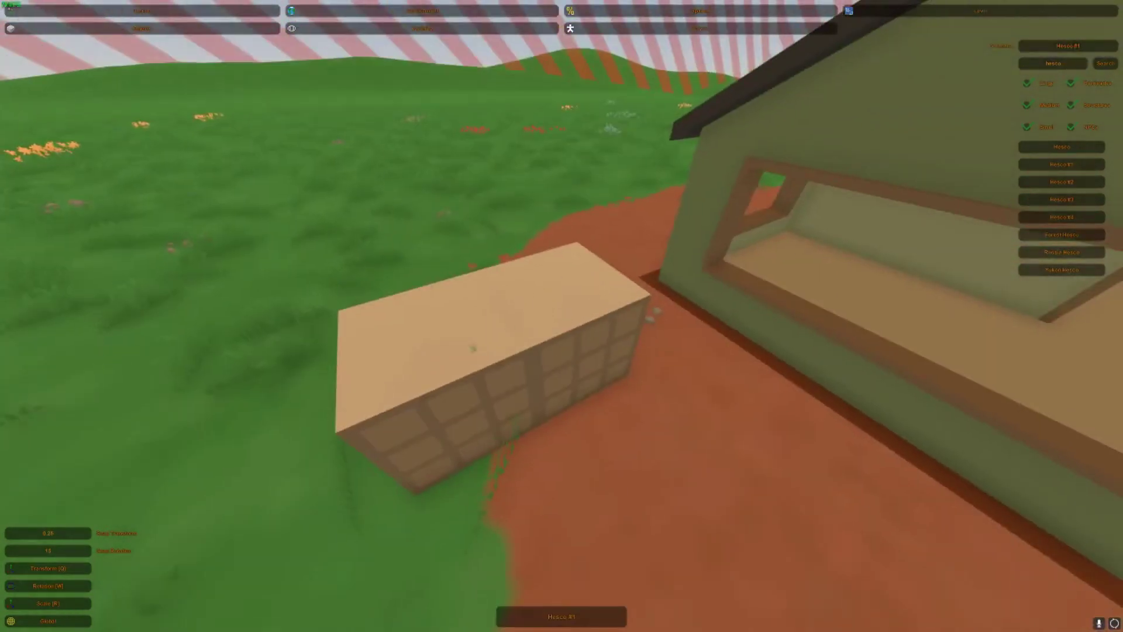
{"action": "right_click_drag", "start_coordinate": [561, 322], "coordinate": [468, 318]}
{"action": "left_click", "coordinate": [537, 347]}
{"action": "key", "text": "ctrl+c"}
{"action": "key", "text": "ctrl+v"}
{"action": "left_click_drag", "start_coordinate": [602, 381], "coordinate": [490, 394]}
{"action": "key", "text": "Delete"}
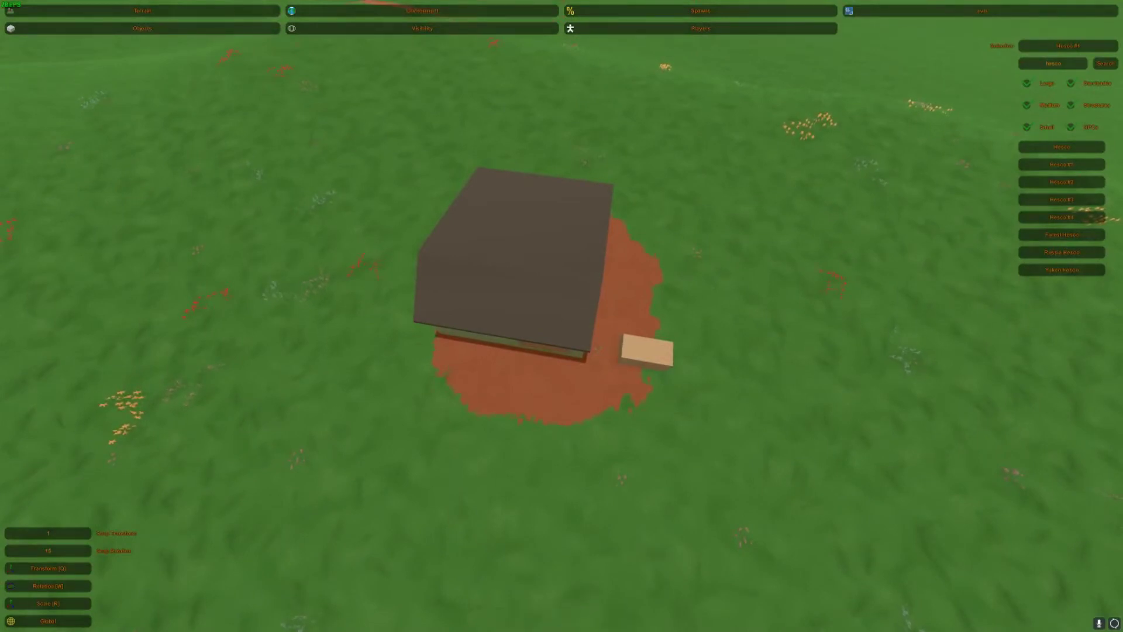
Step: Examine the house, the lake and the surrounding terrain from high above the map
{"action": "key", "text": "w"}
{"action": "right_click_drag", "start_coordinate": [562, 316], "coordinate": [597, 287]}
{"action": "key", "text": "s"}
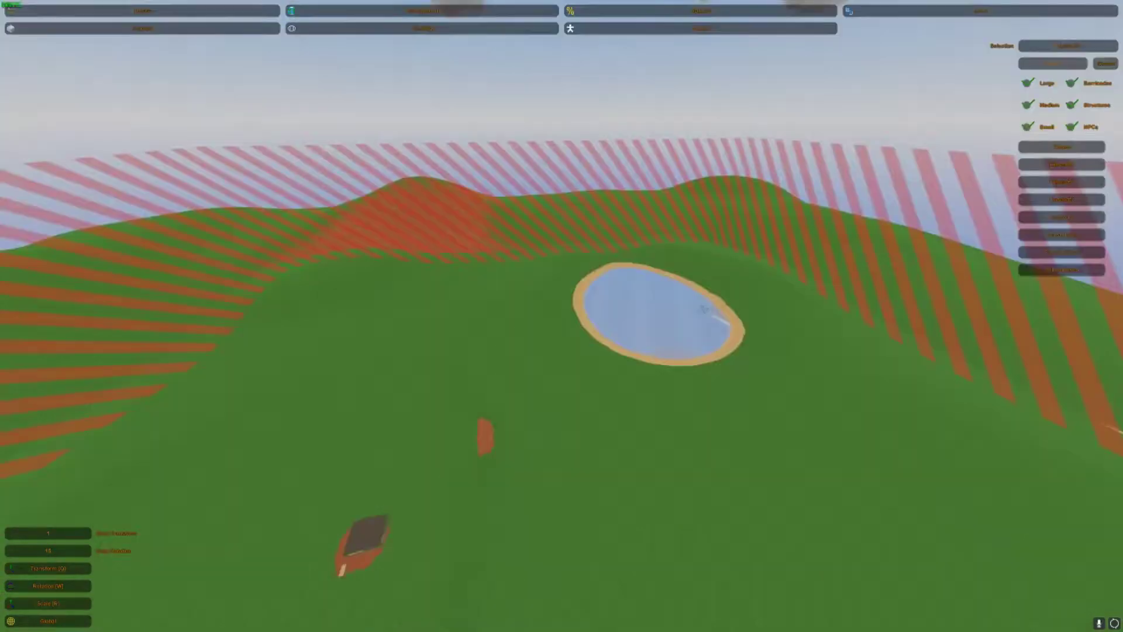
{"action": "right_click_drag", "start_coordinate": [561, 316], "coordinate": [501, 291]}
{"action": "key", "text": "s"}
{"action": "key", "text": "w"}
{"action": "key", "text": "s"}
{"action": "right_click_drag", "start_coordinate": [614, 294], "coordinate": [608, 255]}
{"action": "key", "text": "d"}
{"action": "key", "text": "a"}
Step: Exit the map editor to the game's main menu
{"action": "key", "text": "Escape"}
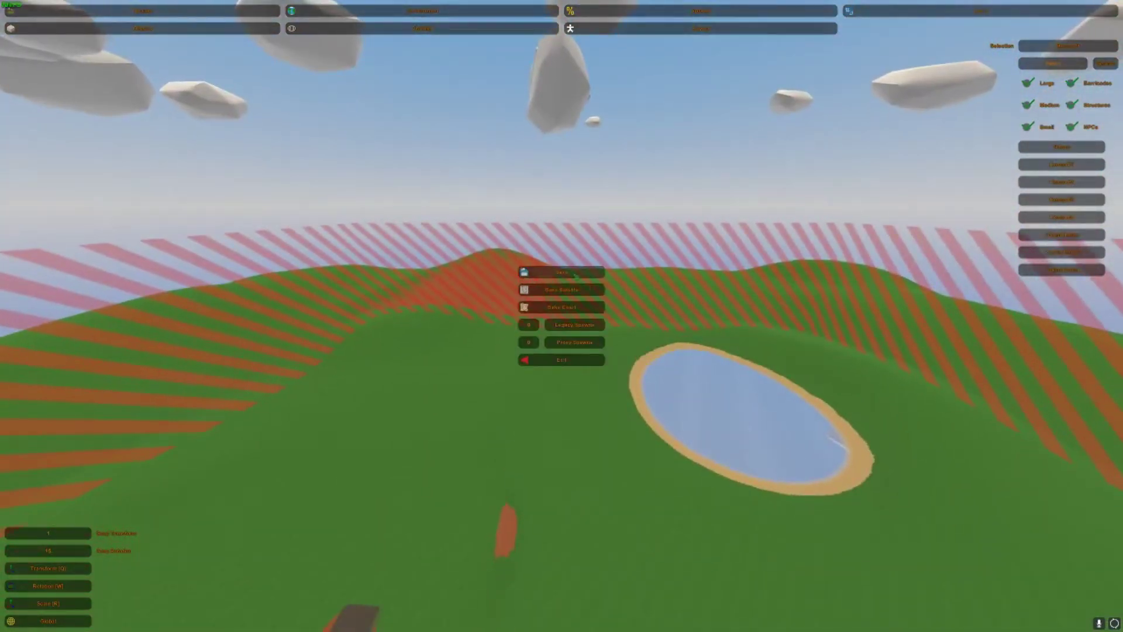
{"action": "left_click", "coordinate": [567, 364]}
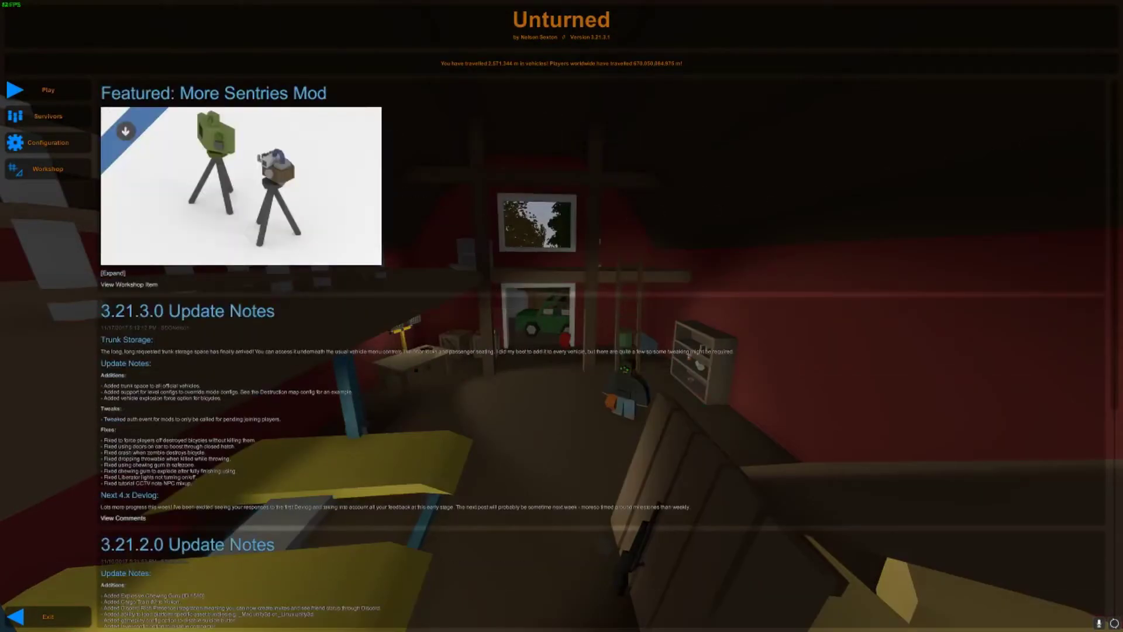
Step: Open the GameDisk (D:) drive in File Explorer
{"action": "key", "text": "super+e"}
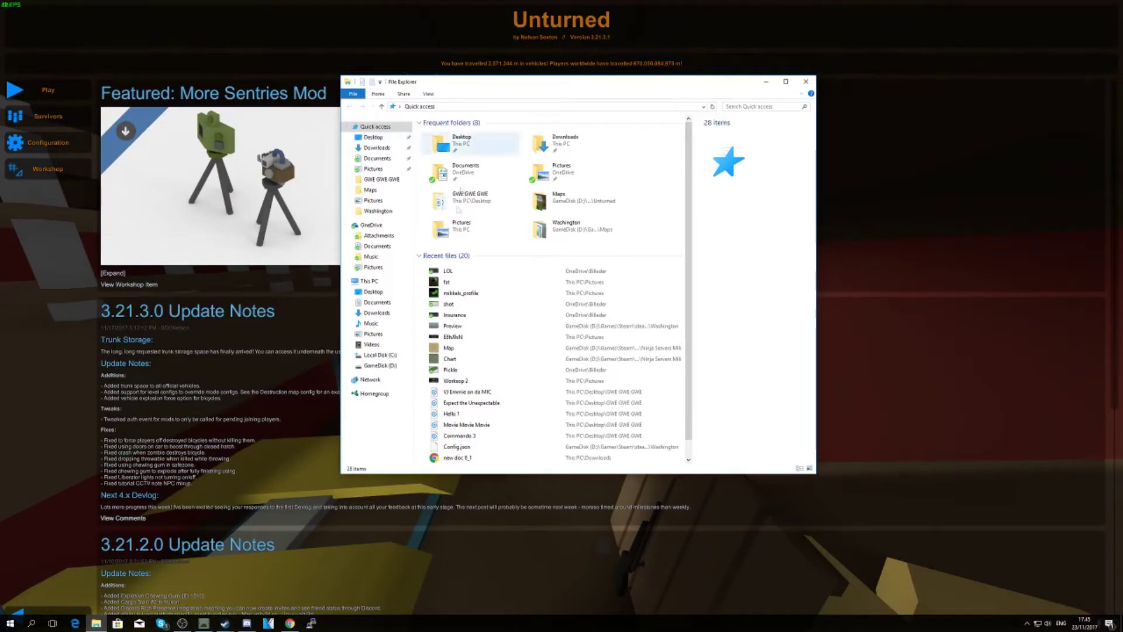
{"action": "left_click", "coordinate": [388, 367]}
Step: Switch to Steam, open Unturned's properties and browse the game's local files
{"action": "key", "text": "alt+Tab"}
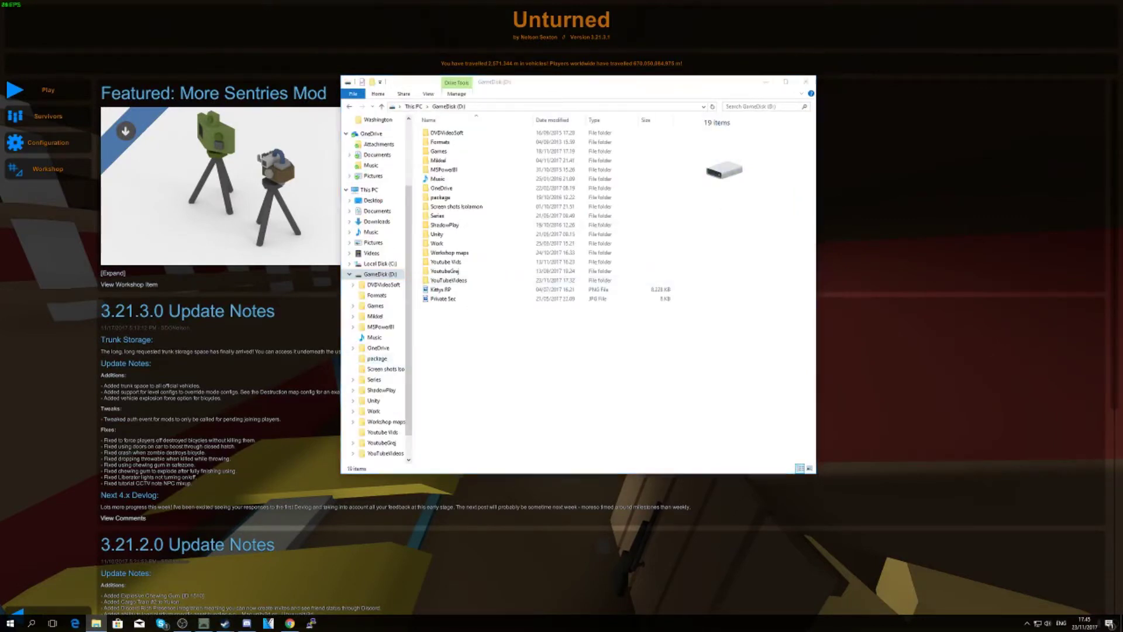
{"action": "key", "text": "alt+Tab"}
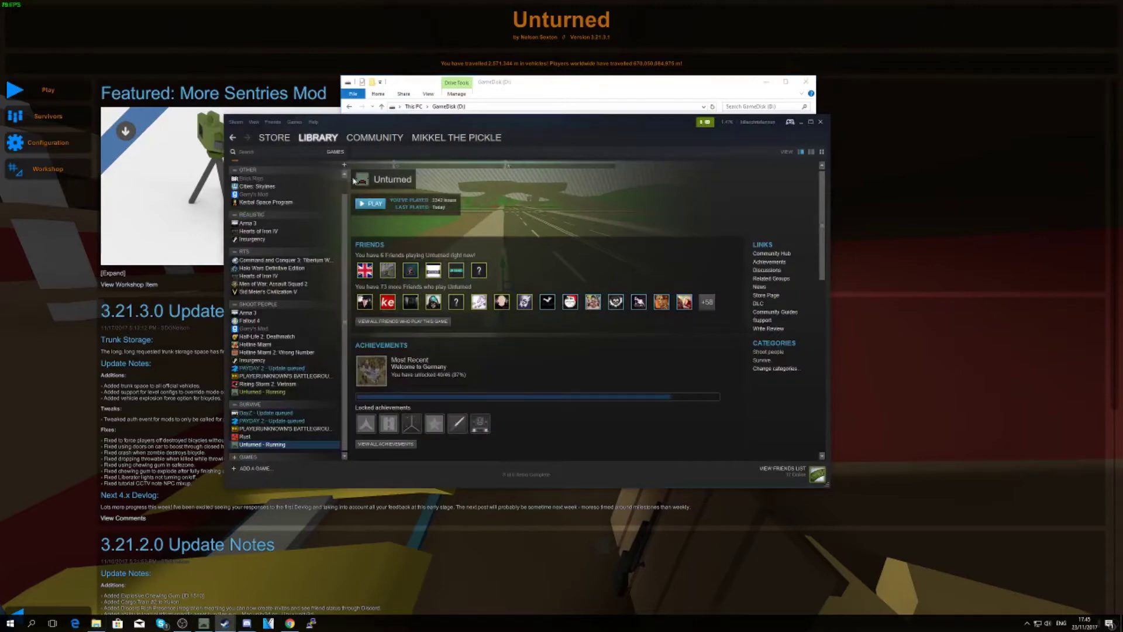
{"action": "right_click", "coordinate": [264, 446]}
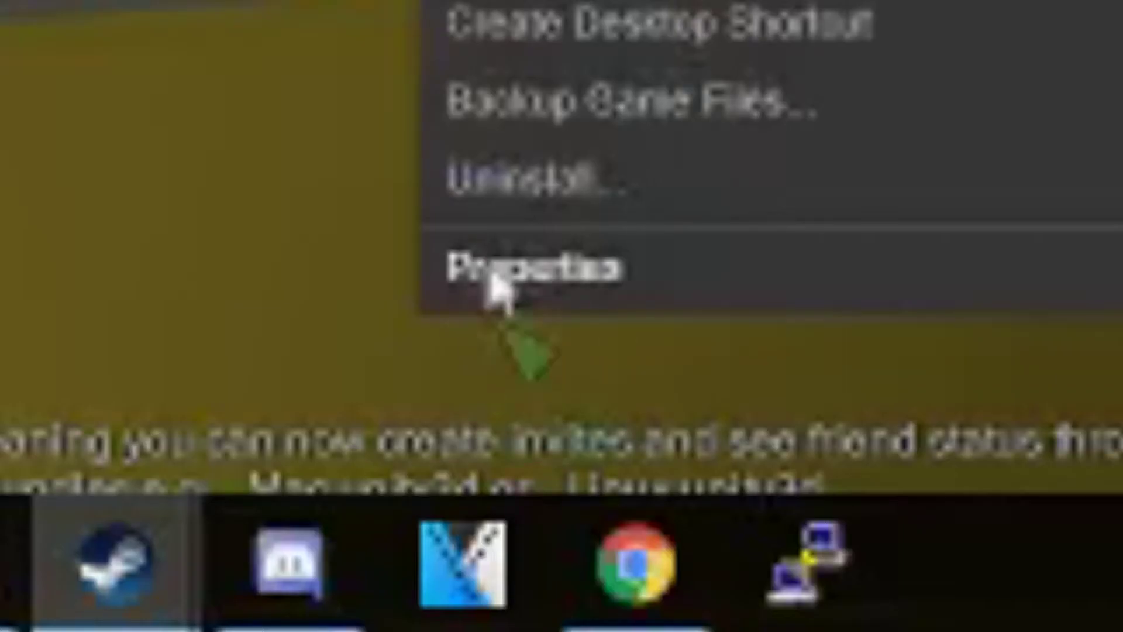
{"action": "left_click", "coordinate": [589, 270]}
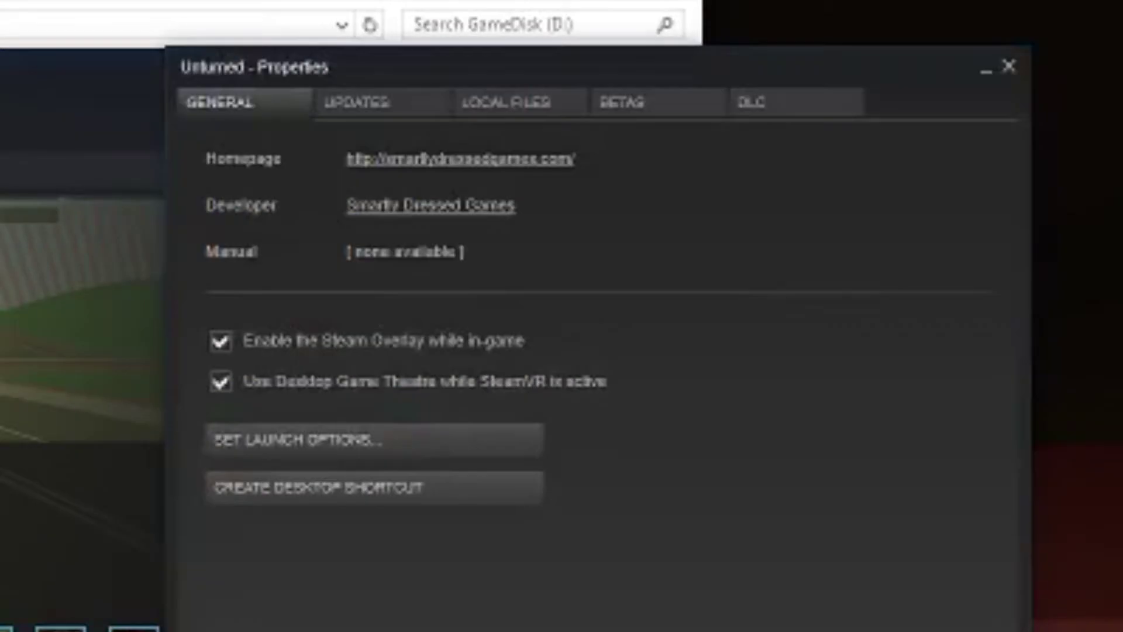
{"action": "left_click", "coordinate": [534, 104]}
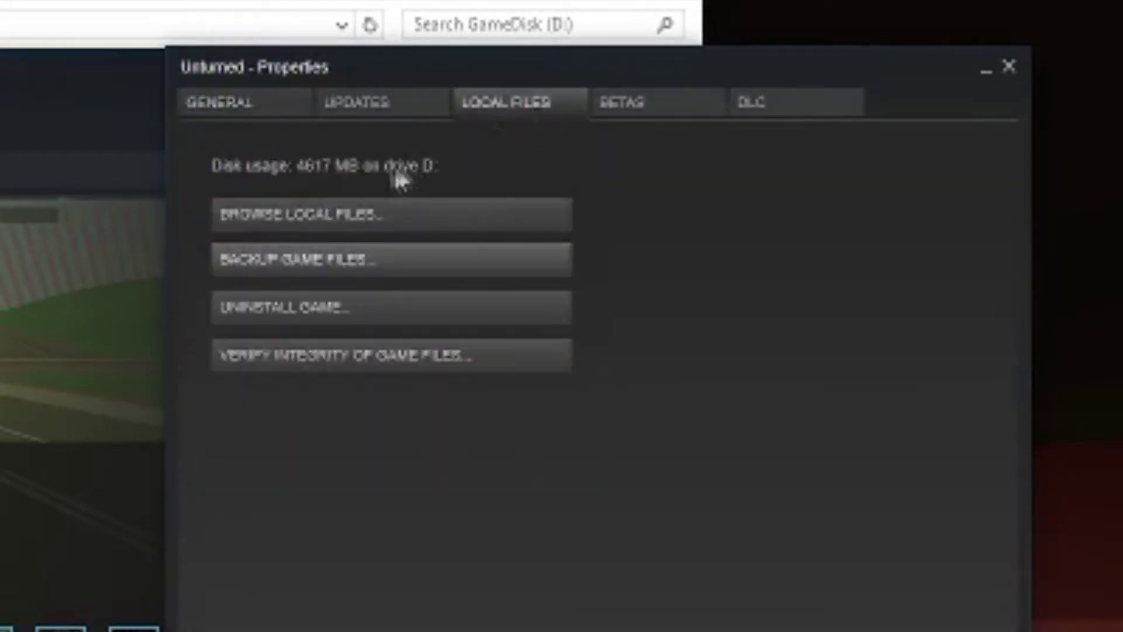
{"action": "left_click", "coordinate": [342, 215]}
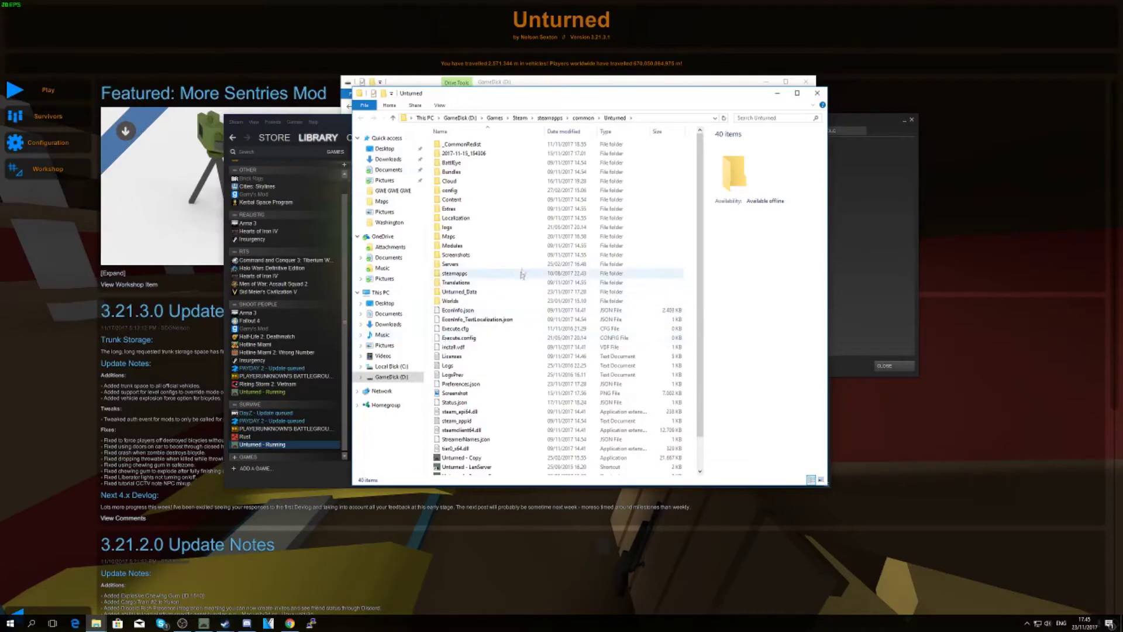
Step: Open the Russia map's Terrain folder inside Unturned's Maps folder
{"action": "double_click", "coordinate": [479, 235]}
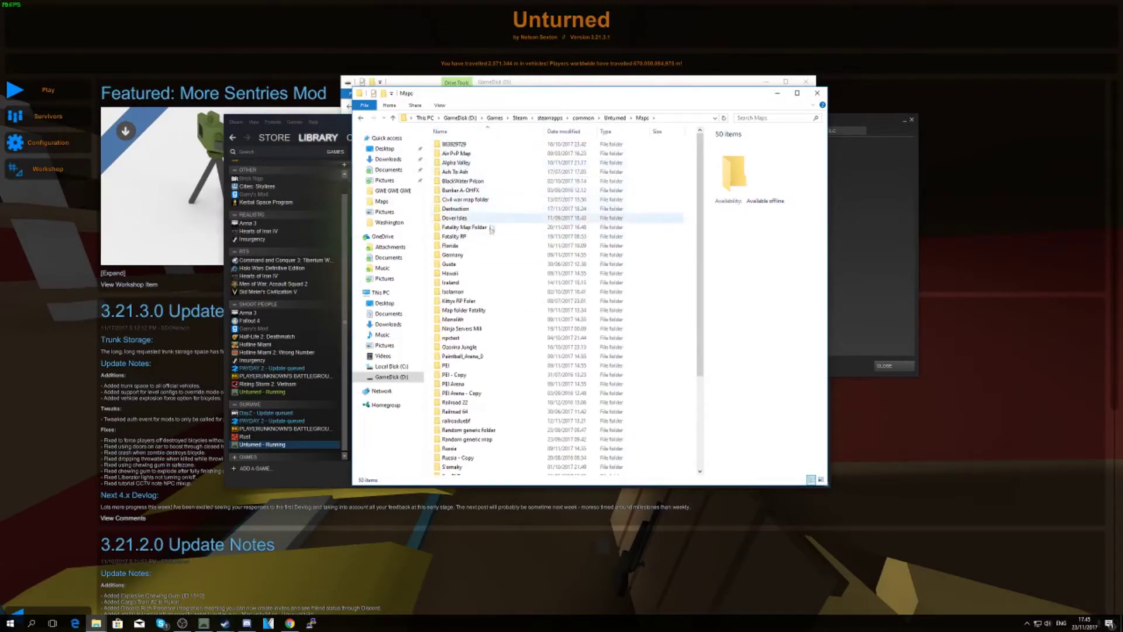
{"action": "scroll", "coordinate": [491, 231], "scroll_direction": "down", "scroll_amount": 1}
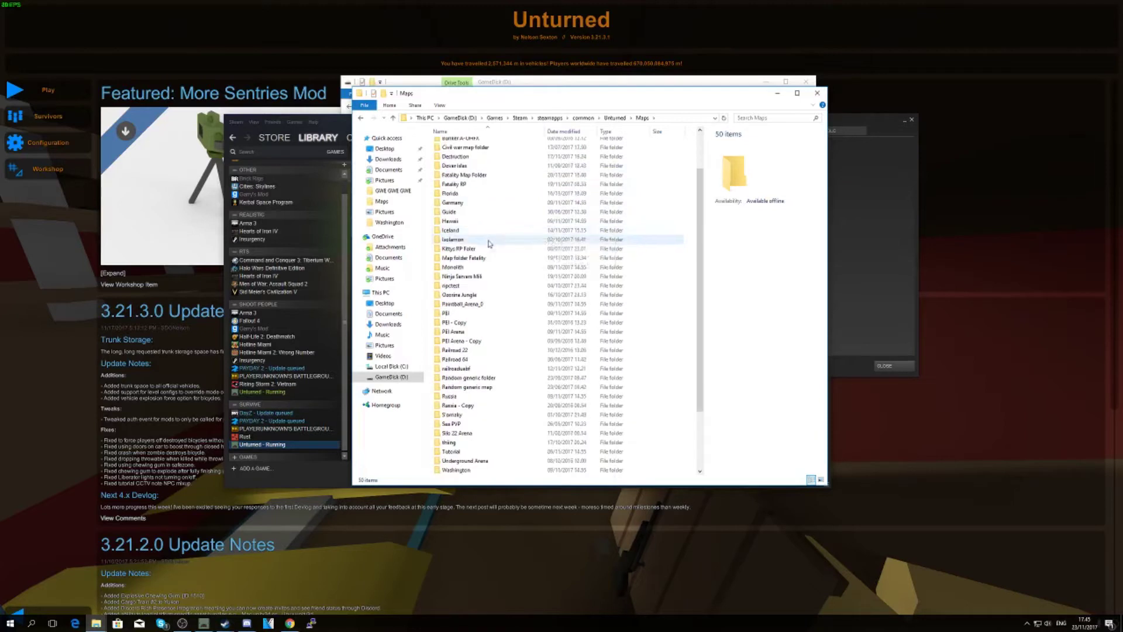
{"action": "scroll", "coordinate": [484, 262], "scroll_direction": "down", "scroll_amount": 3}
{"action": "double_click", "coordinate": [462, 340]}
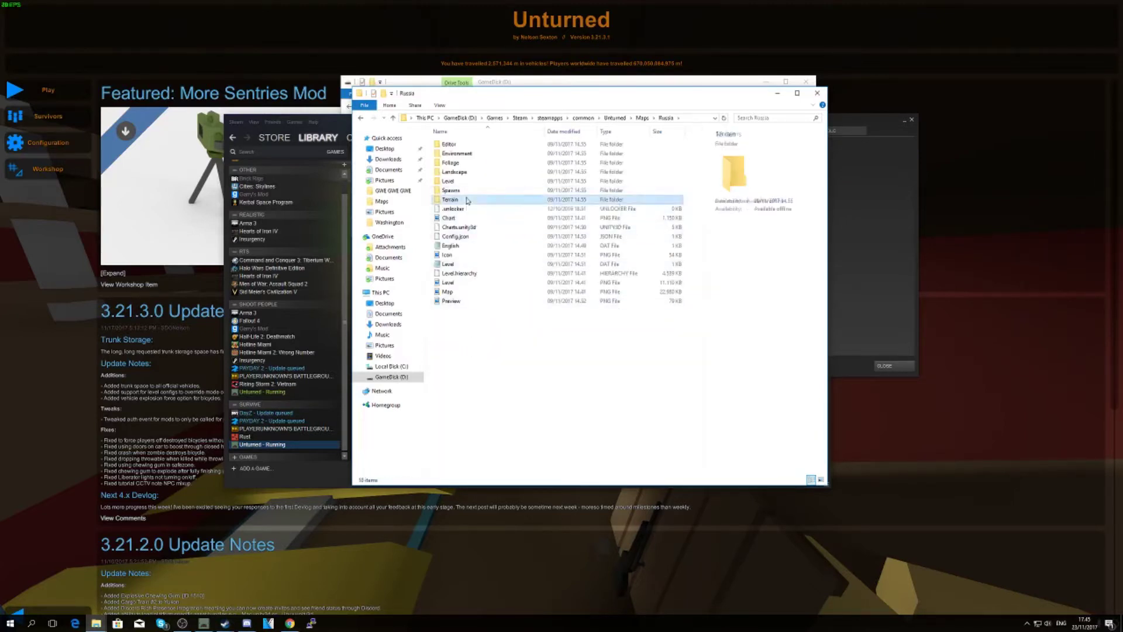
{"action": "double_click", "coordinate": [462, 201]}
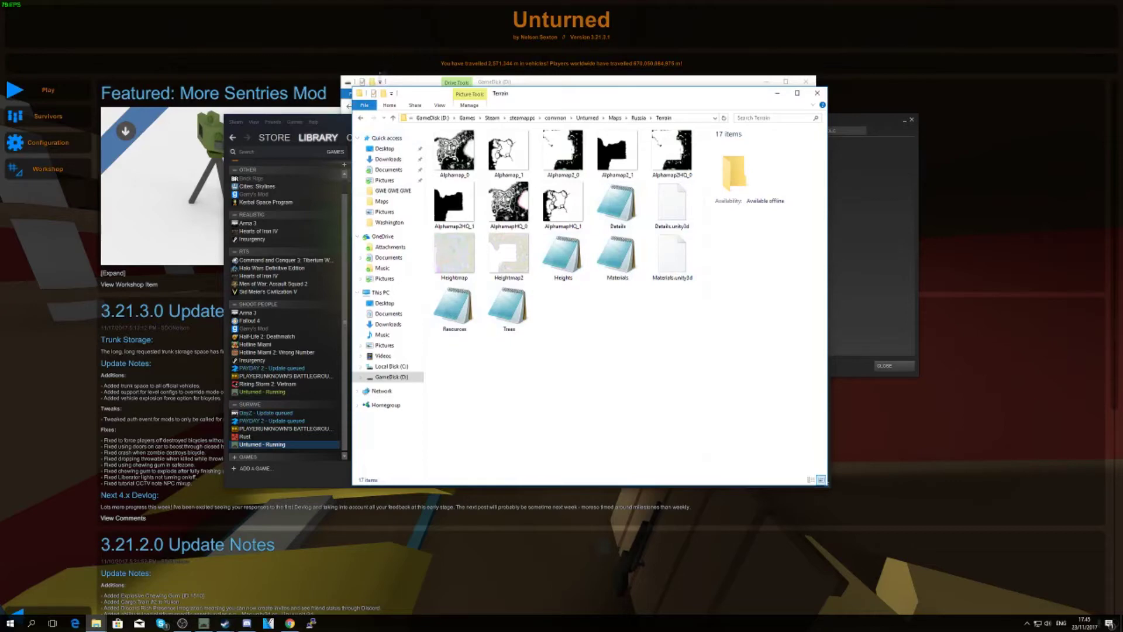
Step: Separate the two File Explorer windows and browse the GameDisk (D:) one through Games, Steam, steamapps and common to Unturned's Maps folder
{"action": "left_click_drag", "start_coordinate": [555, 97], "coordinate": [682, 130]}
{"action": "left_click_drag", "start_coordinate": [632, 88], "coordinate": [491, 76]}
{"action": "left_click", "coordinate": [783, 386]}
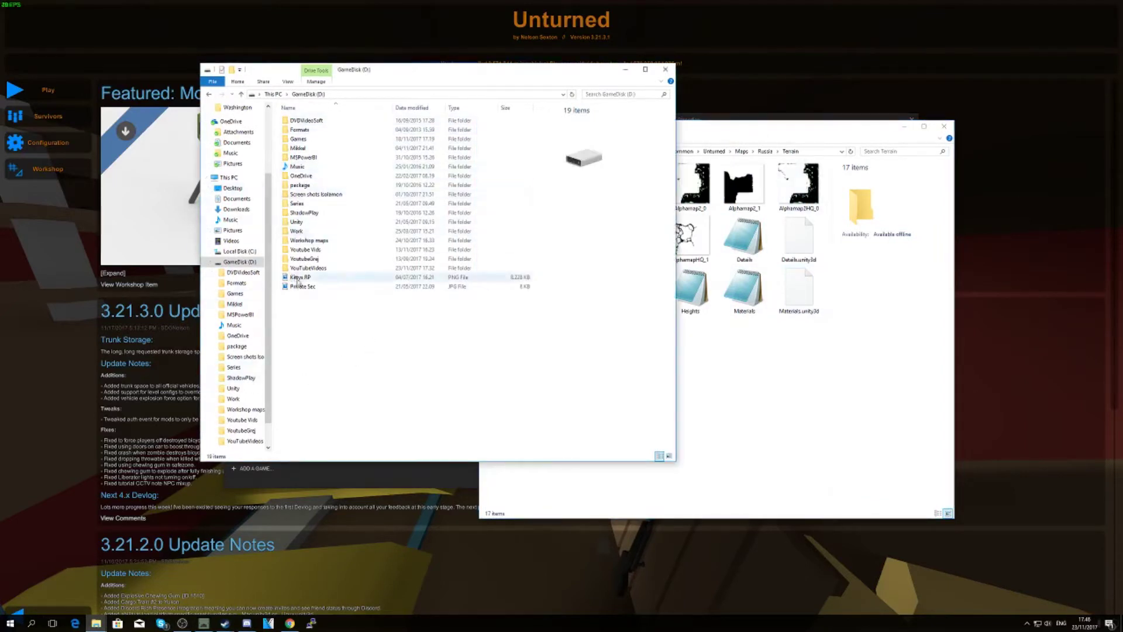
{"action": "scroll", "coordinate": [250, 419], "scroll_direction": "down", "scroll_amount": 1}
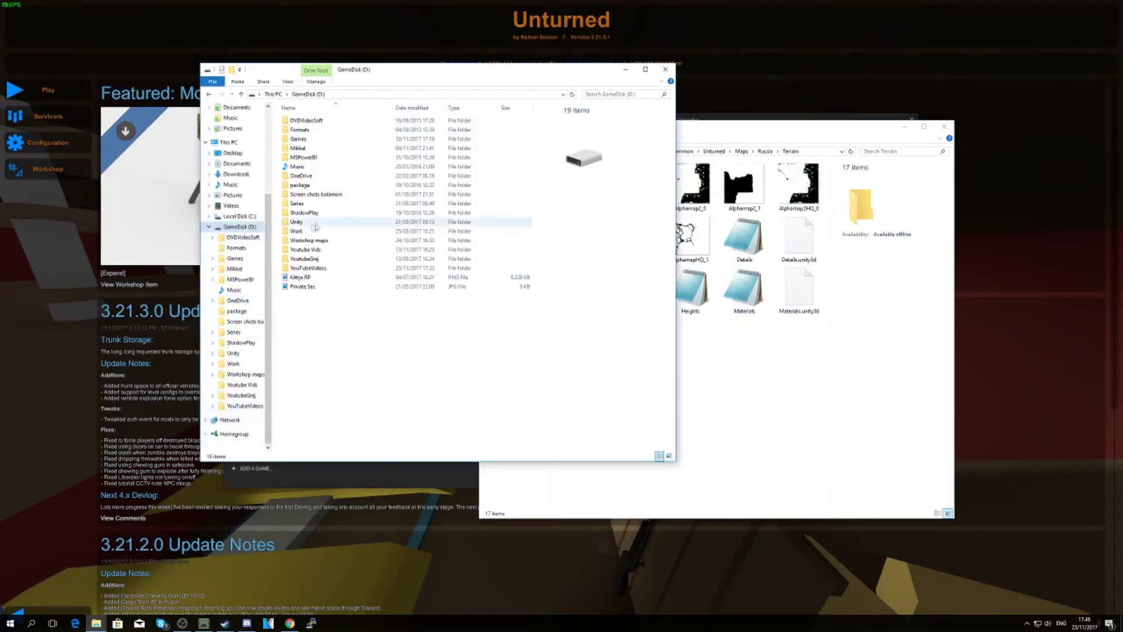
{"action": "double_click", "coordinate": [298, 139]}
{"action": "scroll", "coordinate": [310, 374], "scroll_direction": "down", "scroll_amount": 4}
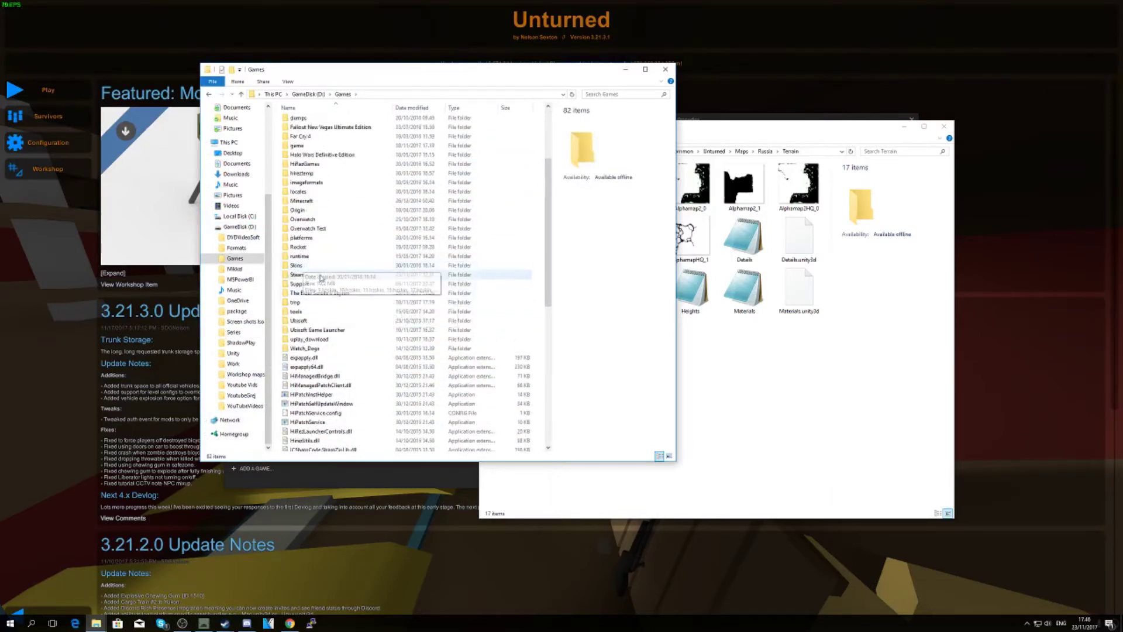
{"action": "double_click", "coordinate": [318, 276]}
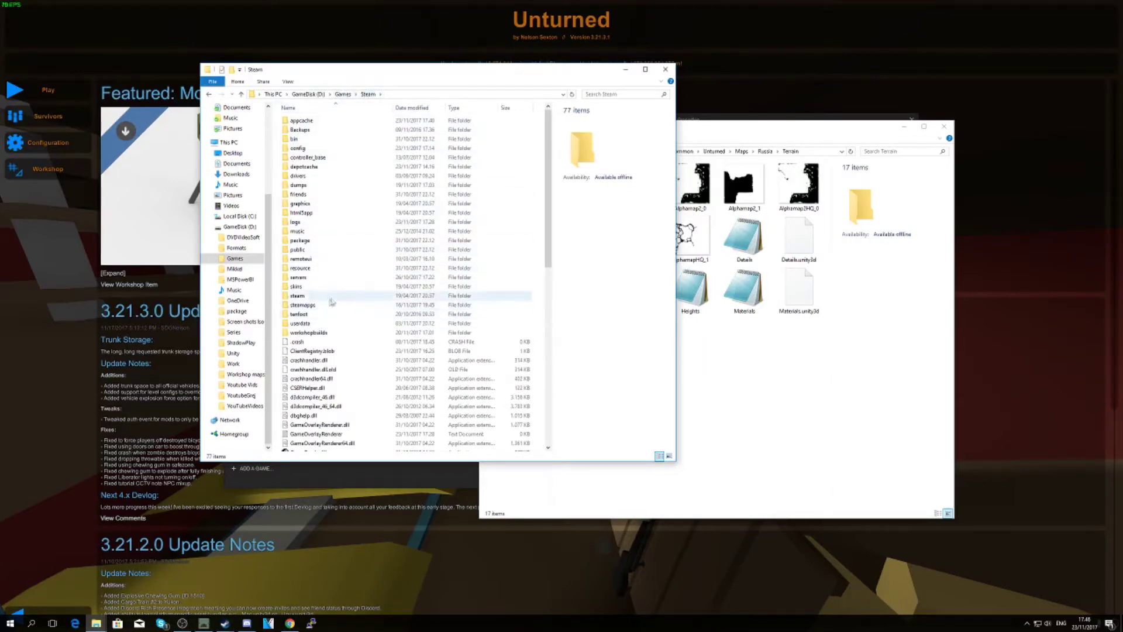
{"action": "double_click", "coordinate": [301, 304]}
{"action": "double_click", "coordinate": [300, 120]}
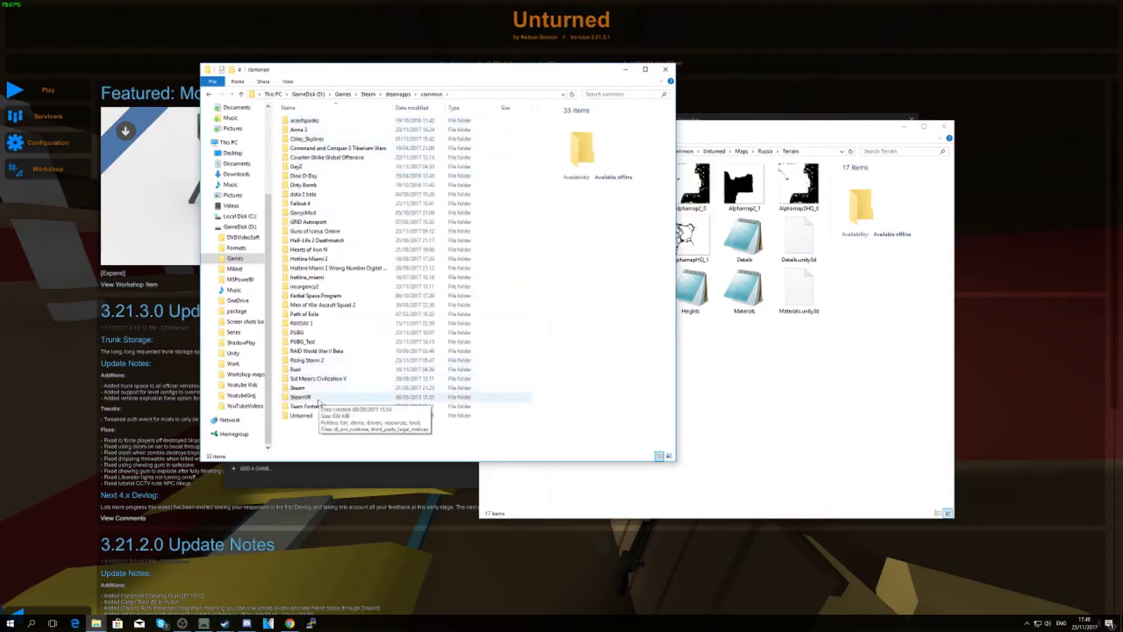
{"action": "double_click", "coordinate": [313, 417]}
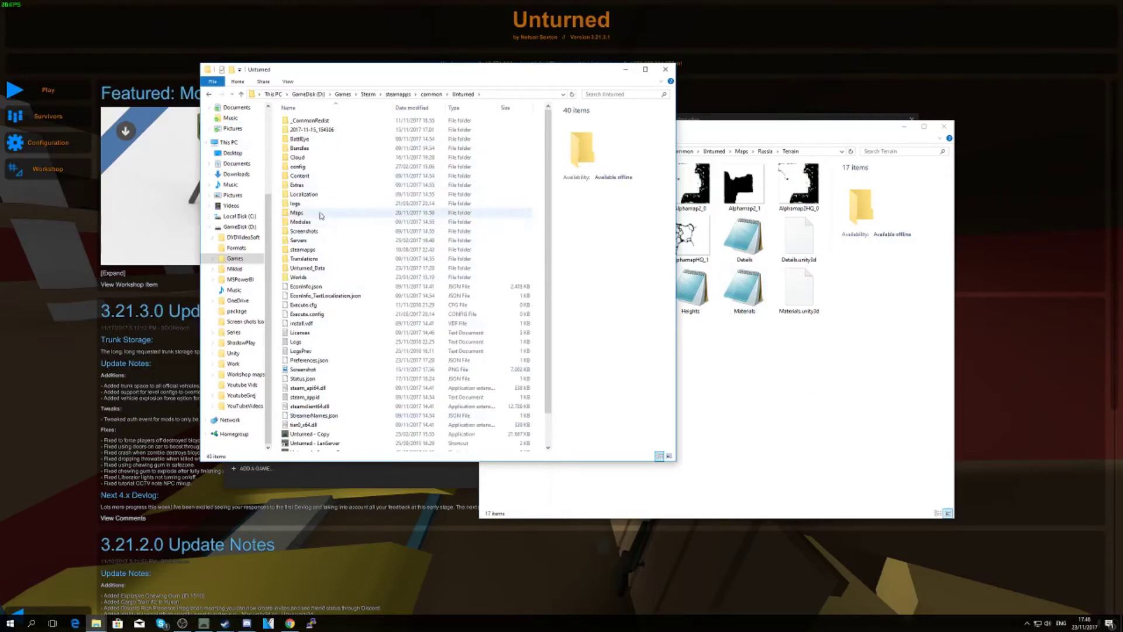
{"action": "double_click", "coordinate": [297, 212]}
Step: Arrange both folder windows side by side and open the Terrain folder of Random generic map next to Russia's
{"action": "left_click_drag", "start_coordinate": [355, 67], "coordinate": [274, 85]}
{"action": "left_click_drag", "start_coordinate": [740, 133], "coordinate": [811, 93]}
{"action": "scroll", "coordinate": [269, 351], "scroll_direction": "down", "scroll_amount": 2}
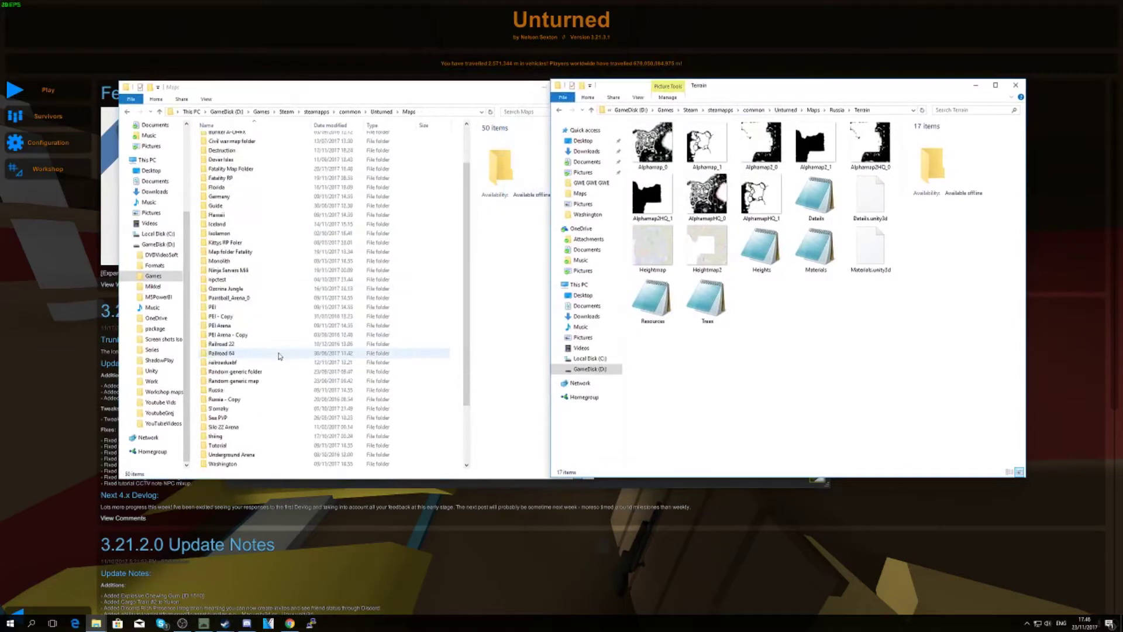
{"action": "scroll", "coordinate": [256, 348], "scroll_direction": "down", "scroll_amount": 2}
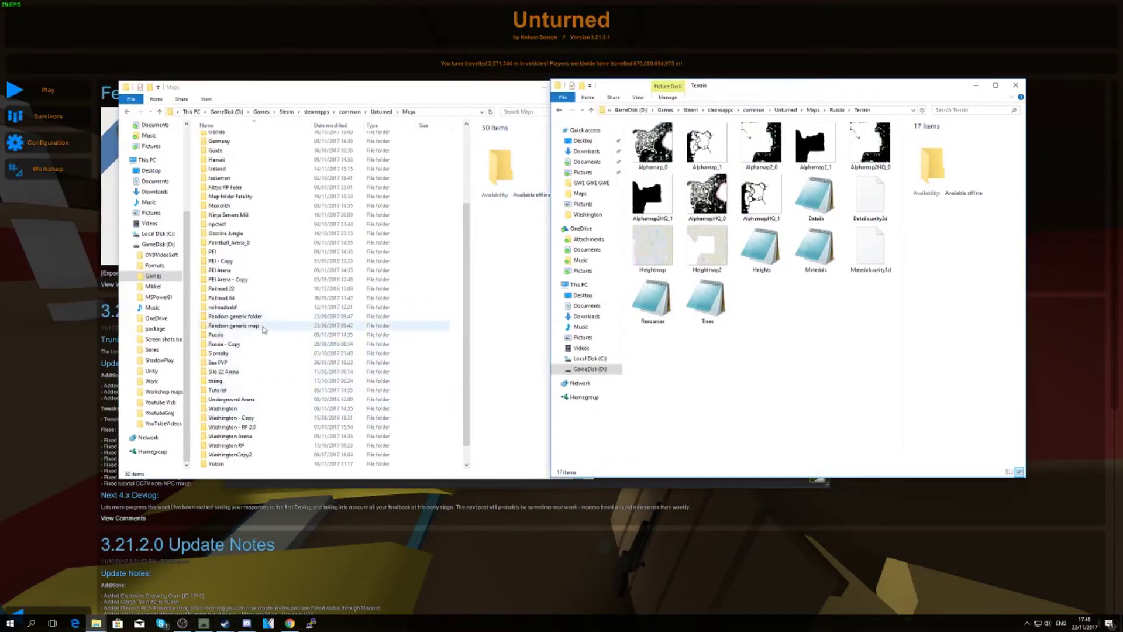
{"action": "double_click", "coordinate": [270, 331]}
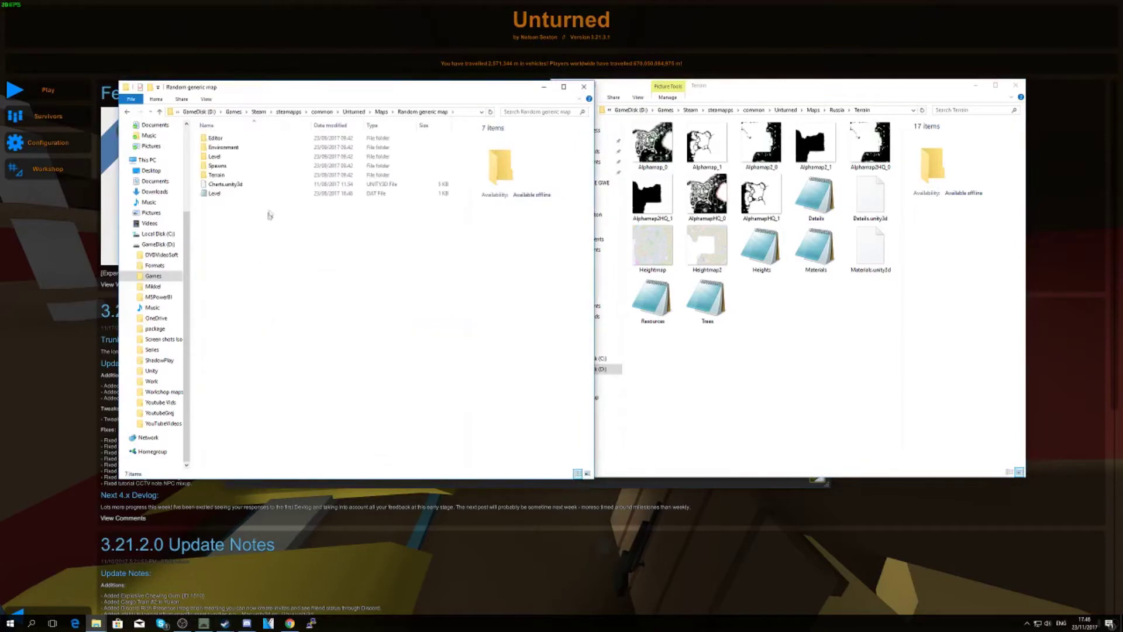
{"action": "double_click", "coordinate": [237, 177]}
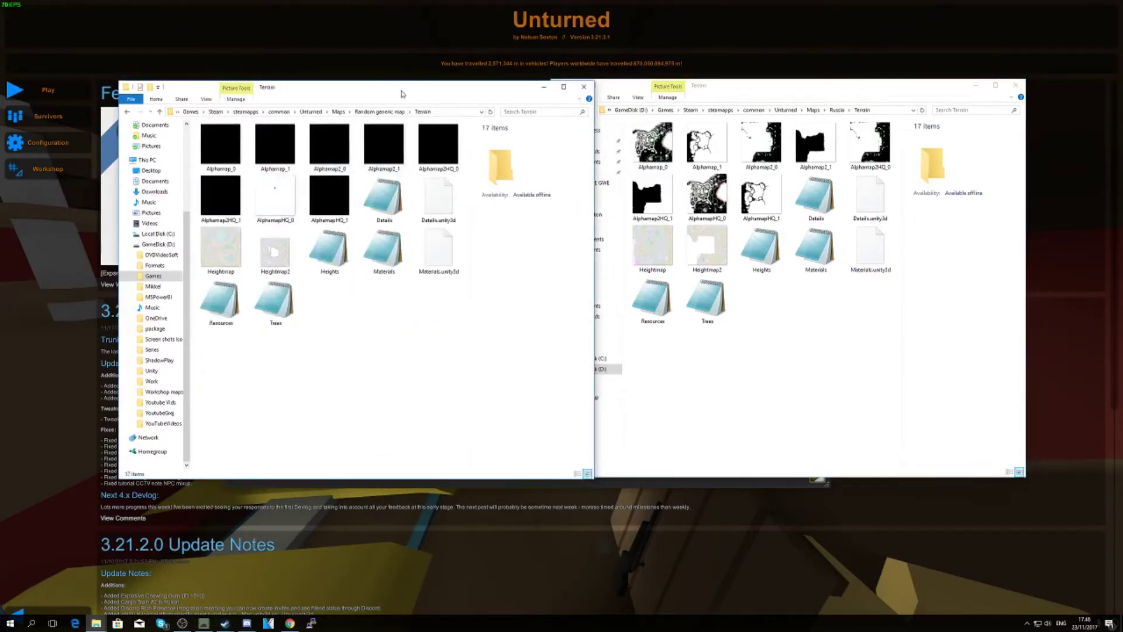
{"action": "left_click_drag", "start_coordinate": [401, 94], "coordinate": [349, 90]}
{"action": "left_click_drag", "start_coordinate": [864, 248], "coordinate": [198, 252]}
{"action": "left_click", "coordinate": [197, 251]}
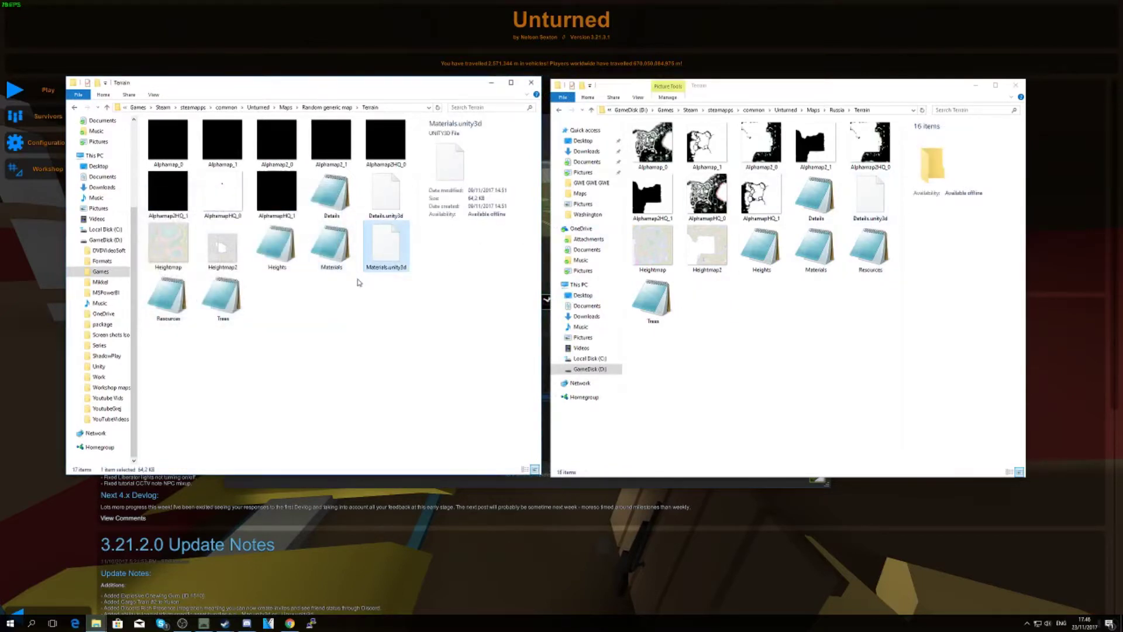
{"action": "key", "text": "ctrl+z"}
Step: Copy Materials.unity3d from Russia's Terrain folder into the Terrain folder of Random generic map
{"action": "left_click", "coordinate": [877, 252]}
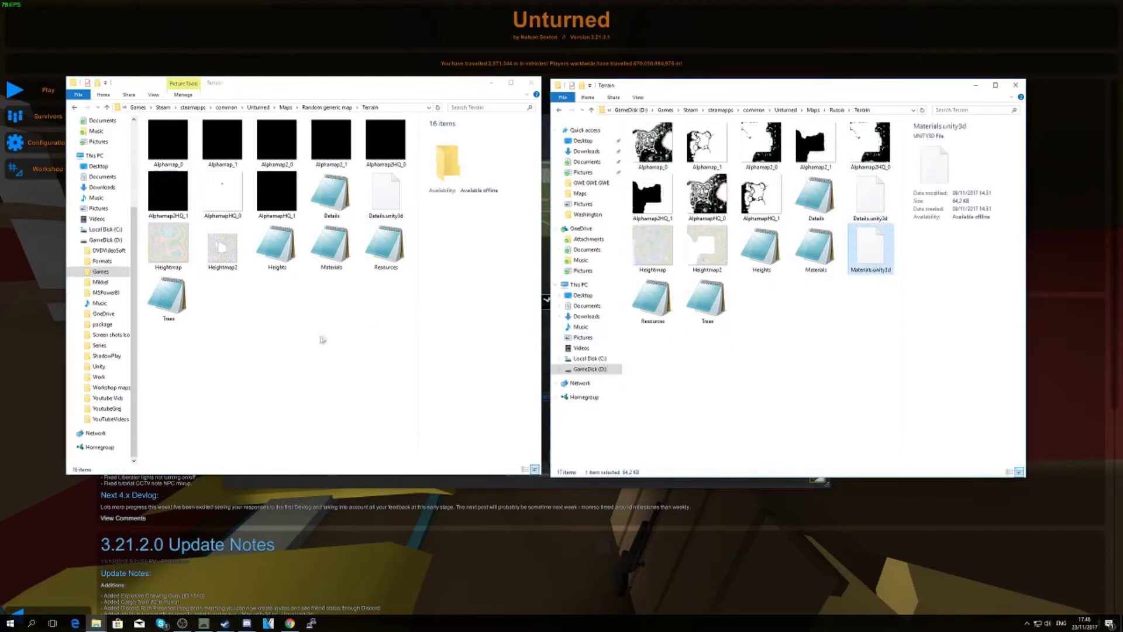
{"action": "right_click", "coordinate": [351, 321]}
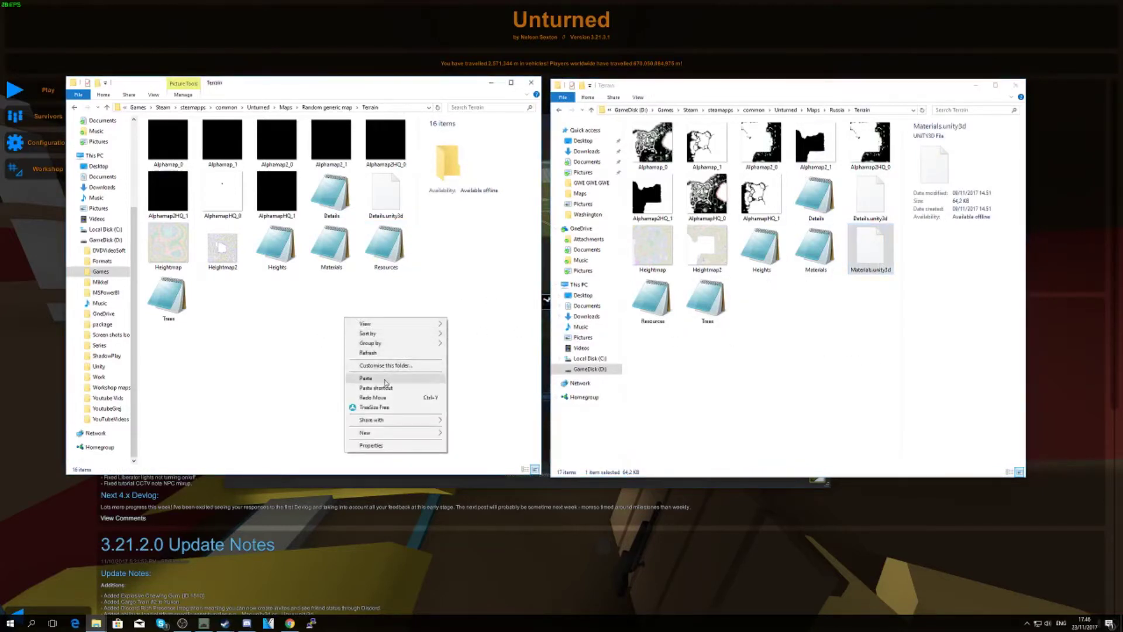
{"action": "left_click", "coordinate": [357, 378]}
{"action": "left_click", "coordinate": [357, 342]}
Step: Copy Russia's Details.unity3d into Random generic map's Terrain folder, replacing the existing file
{"action": "left_click", "coordinate": [874, 195]}
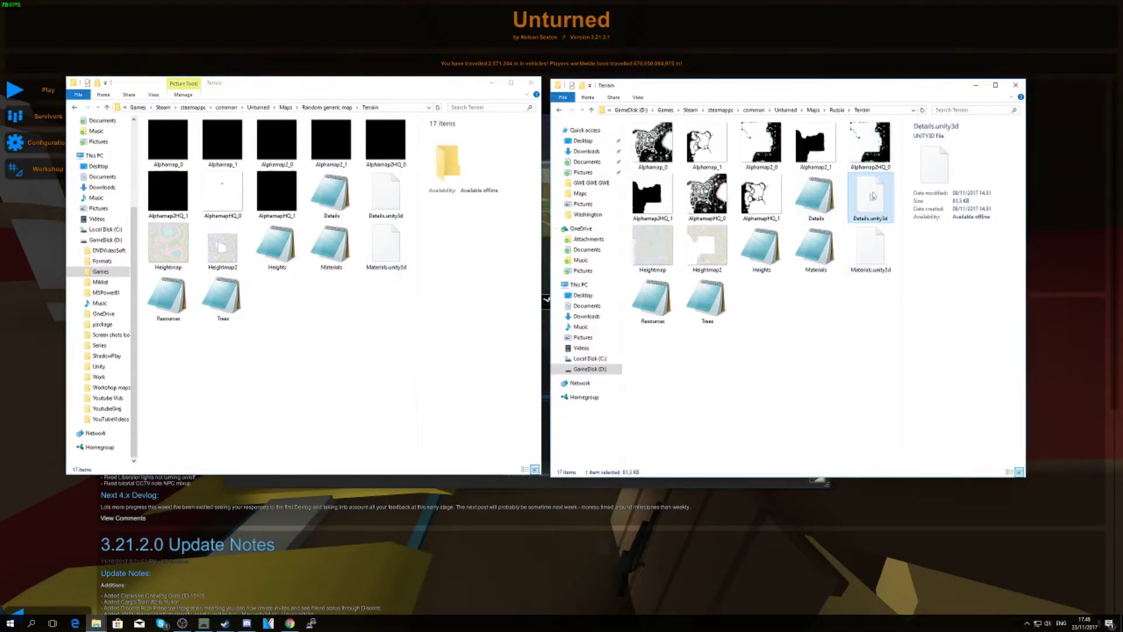
{"action": "right_click", "coordinate": [300, 335]}
{"action": "left_click", "coordinate": [321, 392]}
{"action": "left_click", "coordinate": [506, 258]}
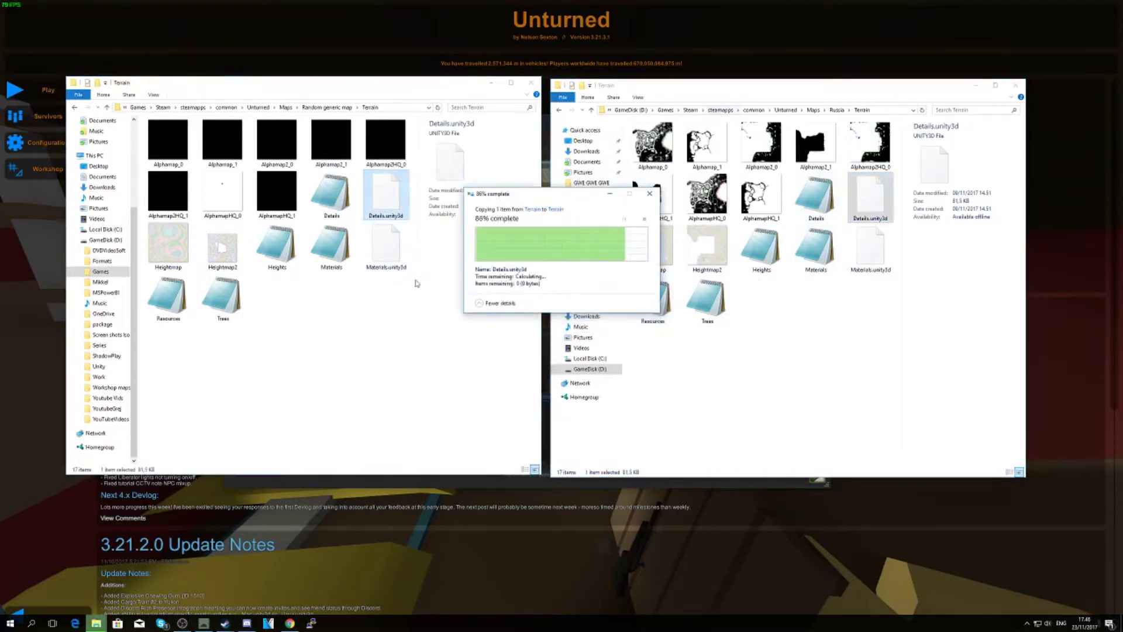
Step: Copy Russia's Resources DAT file into Random generic map's Terrain folder, replacing the existing file
{"action": "left_click", "coordinate": [658, 303]}
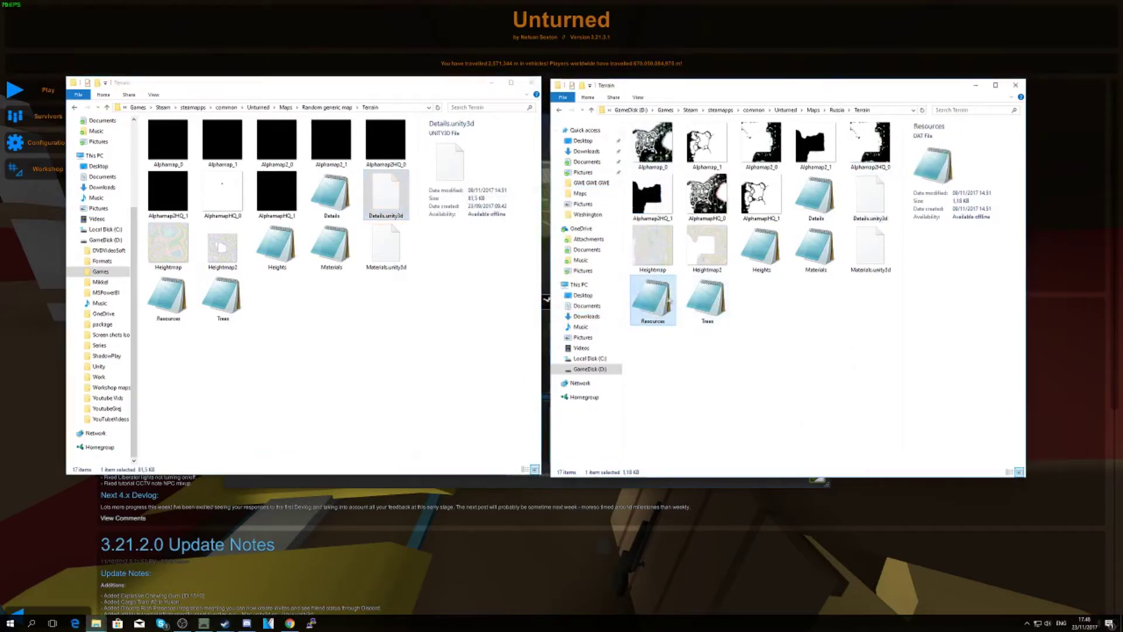
{"action": "right_click", "coordinate": [303, 319]}
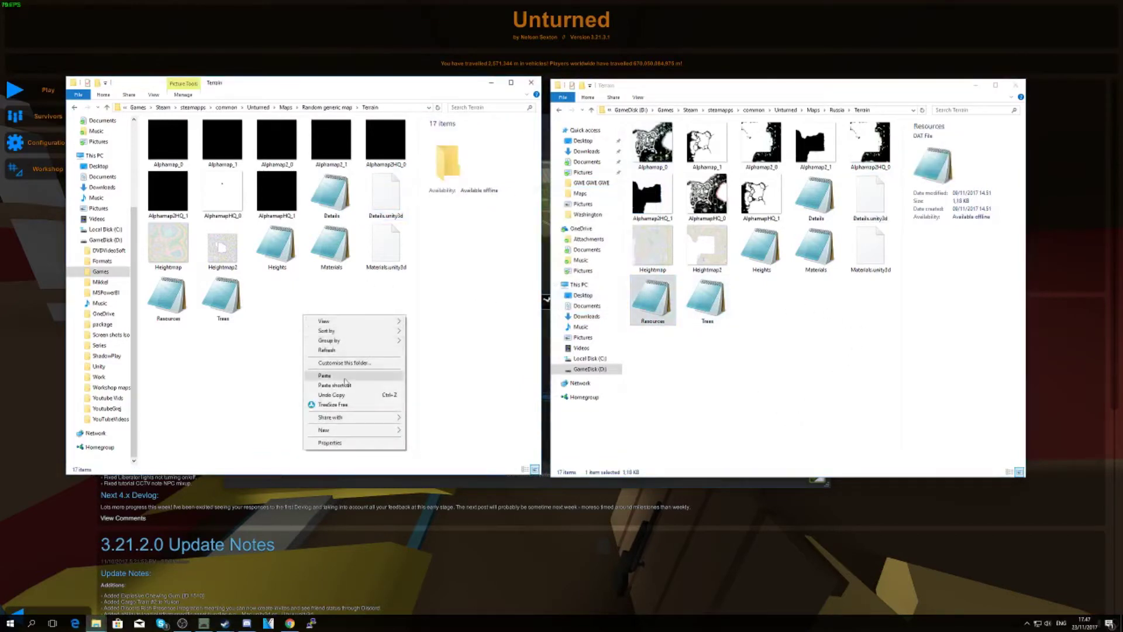
{"action": "left_click", "coordinate": [325, 376]}
{"action": "left_click", "coordinate": [514, 241]}
Step: Copy Russia's Heights DAT file into Random generic map's Terrain folder, replacing the existing file
{"action": "left_click", "coordinate": [759, 252]}
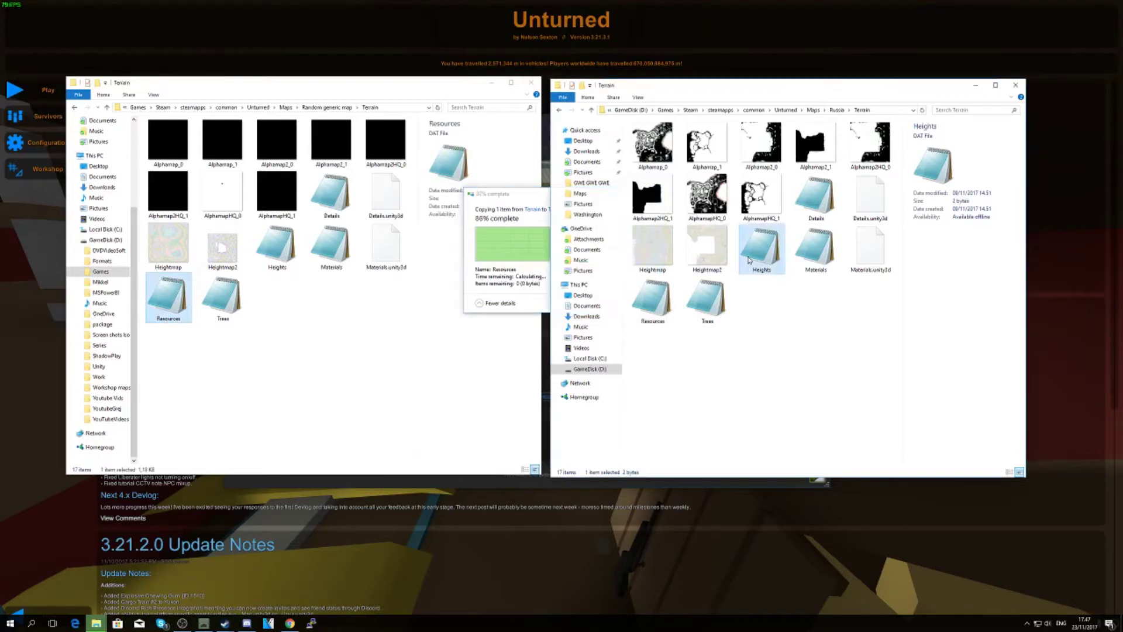
{"action": "left_click", "coordinate": [818, 335]}
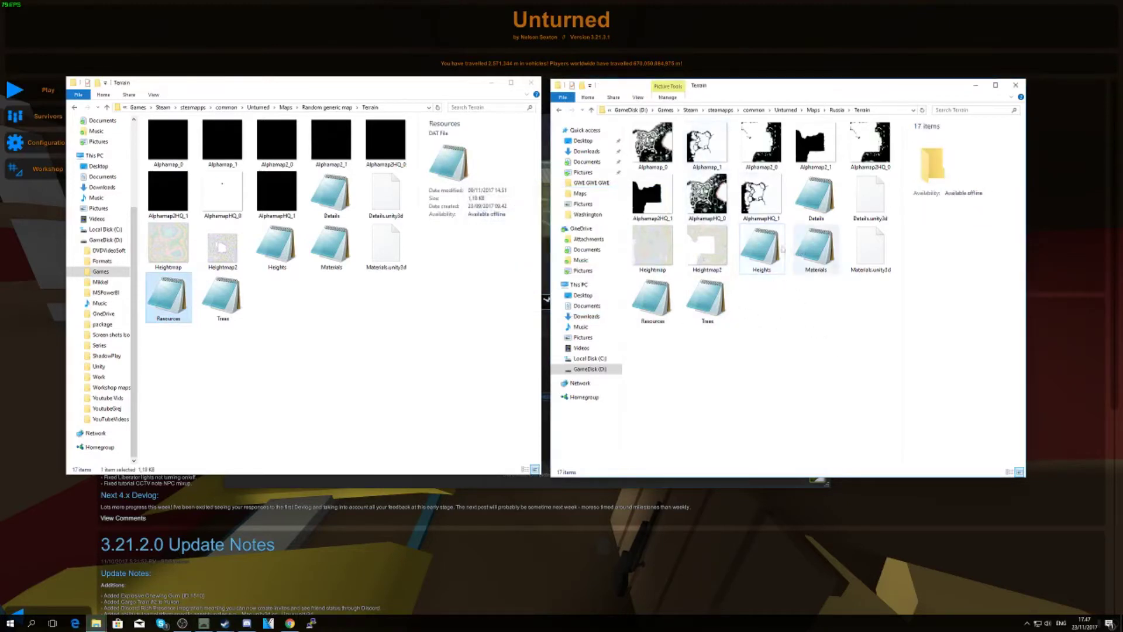
{"action": "left_click", "coordinate": [750, 245]}
{"action": "right_click", "coordinate": [307, 315]}
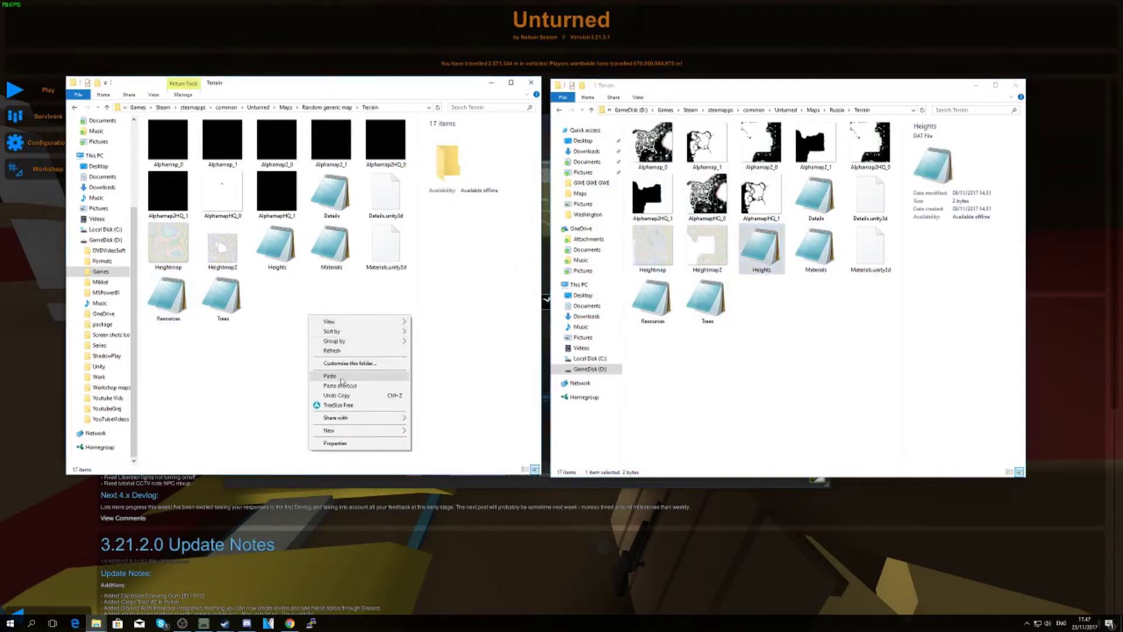
{"action": "left_click", "coordinate": [343, 379]}
{"action": "left_click", "coordinate": [524, 241]}
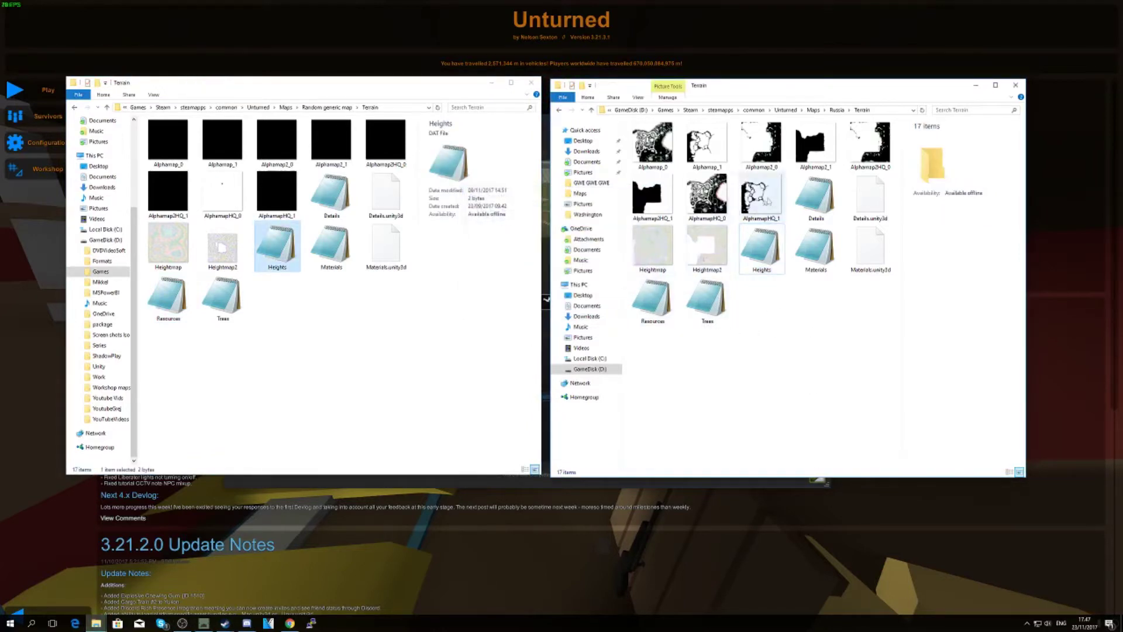
Step: Copy Russia's Details.dat into Random generic map's Terrain folder, replacing the existing file
{"action": "left_click", "coordinate": [816, 199]}
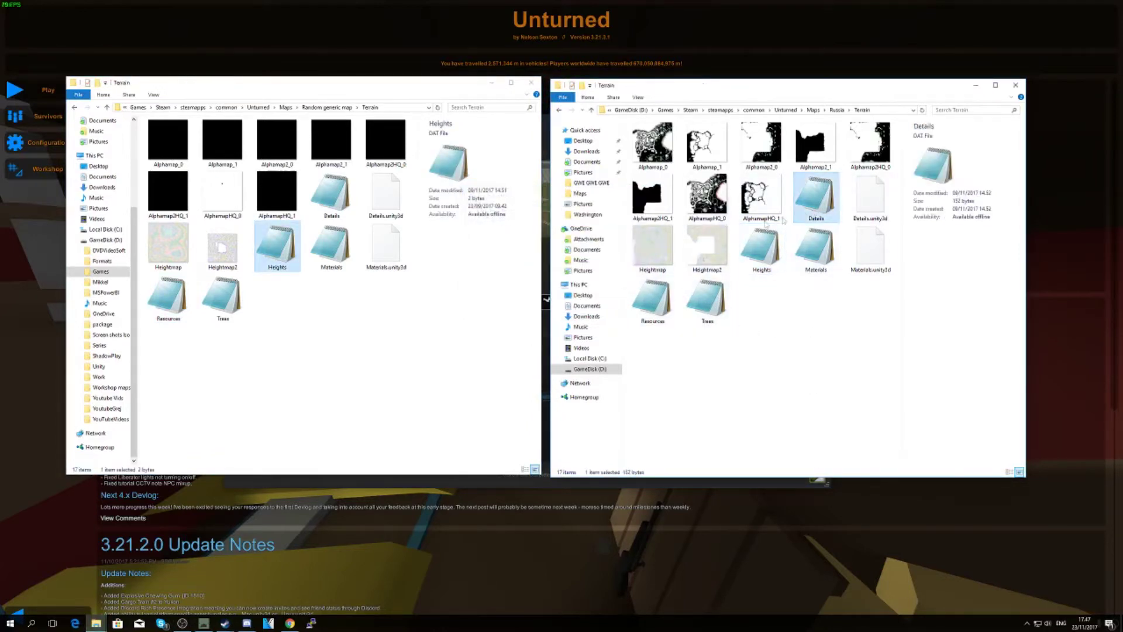
{"action": "right_click", "coordinate": [299, 342]}
{"action": "left_click", "coordinate": [319, 384]}
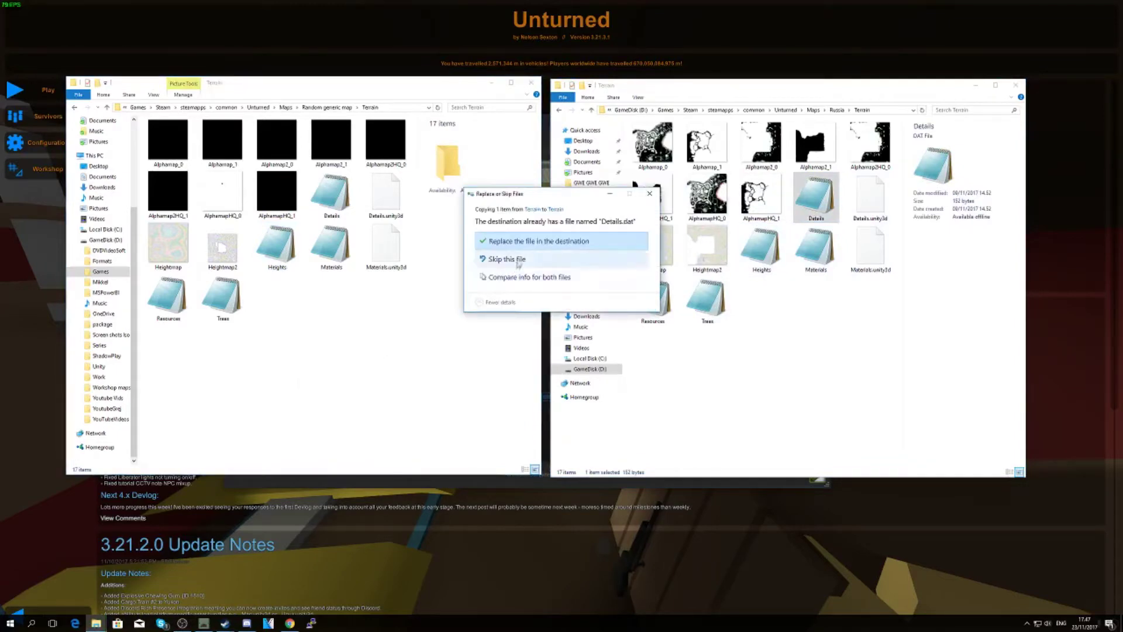
{"action": "left_click", "coordinate": [538, 241]}
{"action": "left_click", "coordinate": [830, 340]}
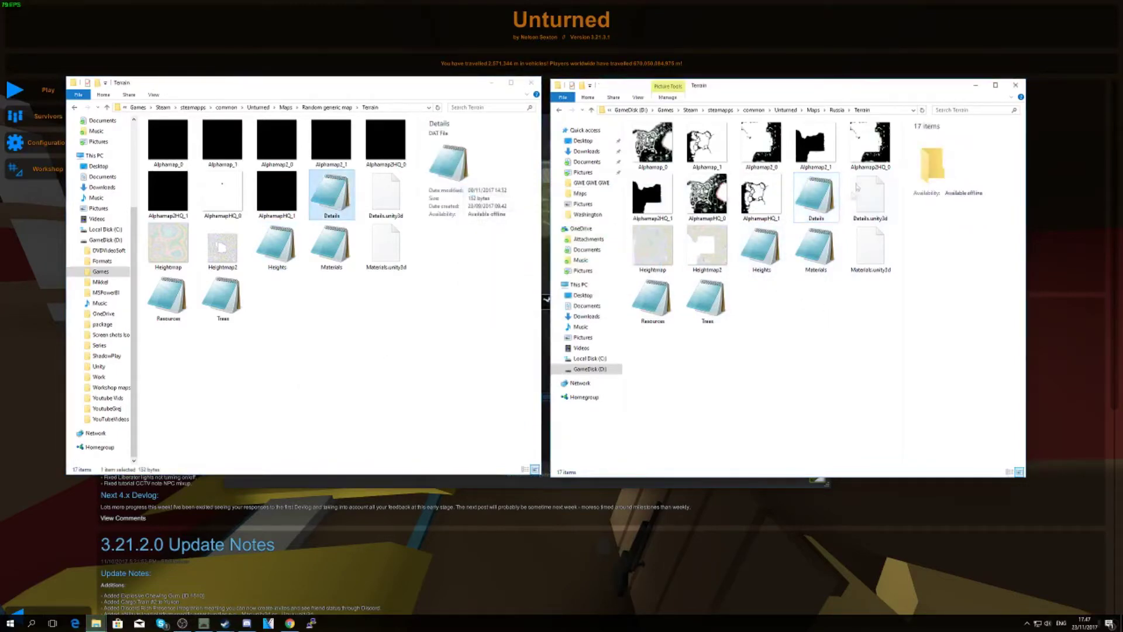
Step: Return to Unturned and open Random generic map in the workshop level editor
{"action": "left_click", "coordinate": [70, 151]}
{"action": "left_click", "coordinate": [47, 168]}
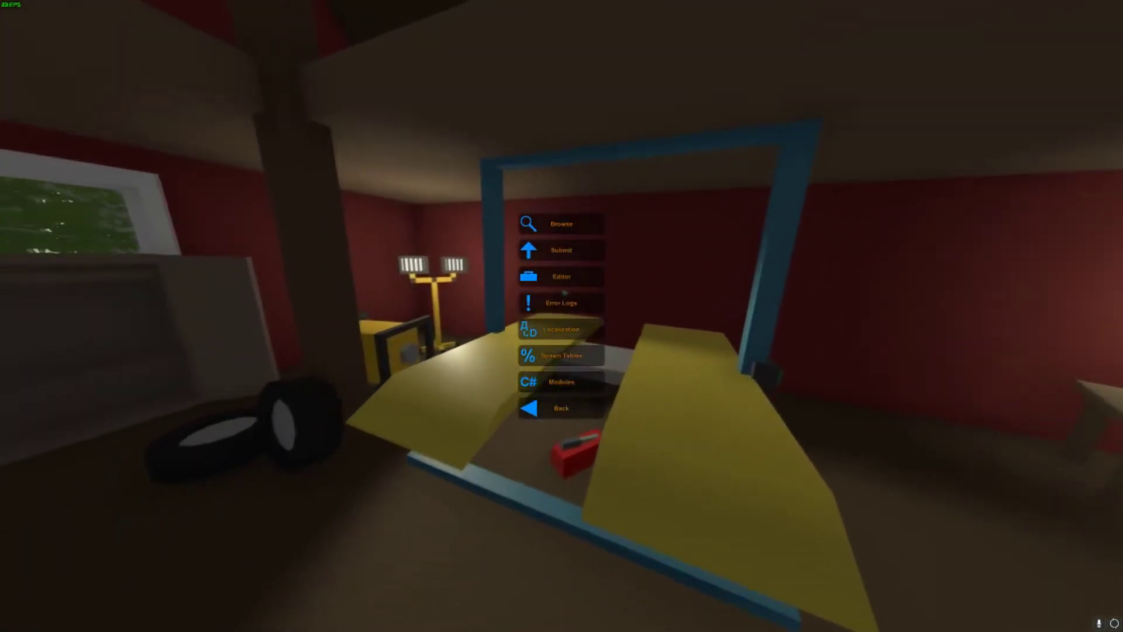
{"action": "left_click", "coordinate": [562, 284]}
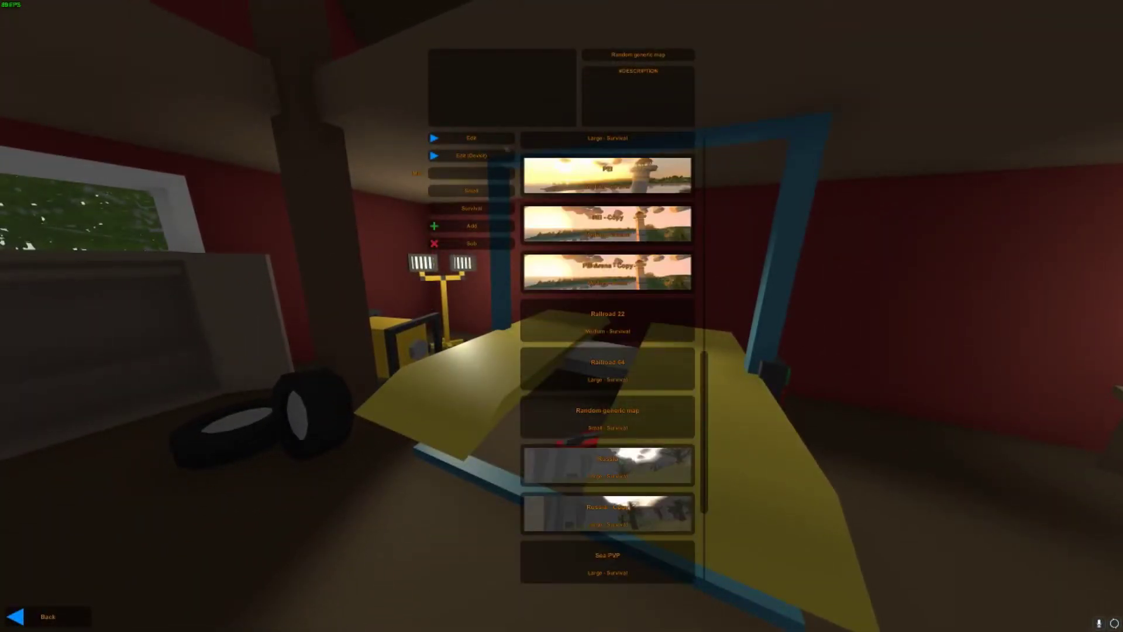
{"action": "left_click", "coordinate": [501, 141]}
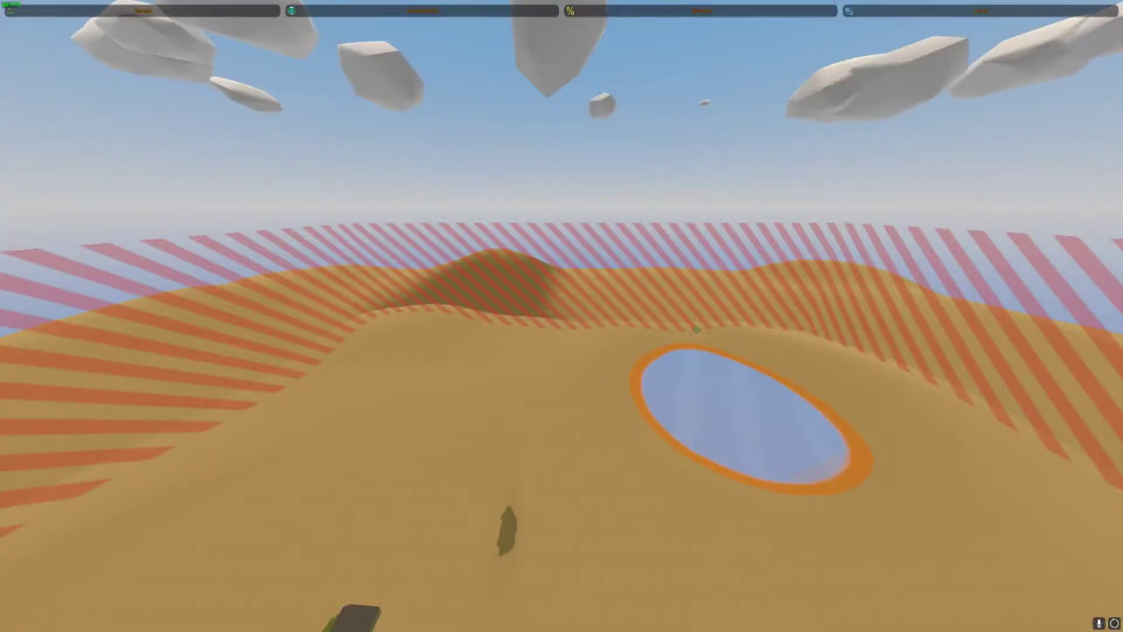
Step: Open the terrain's material settings for editing
{"action": "right_click_drag", "start_coordinate": [561, 316], "coordinate": [561, 292]}
{"action": "key", "text": "w"}
{"action": "key", "text": "s"}
{"action": "left_click", "coordinate": [234, 10]}
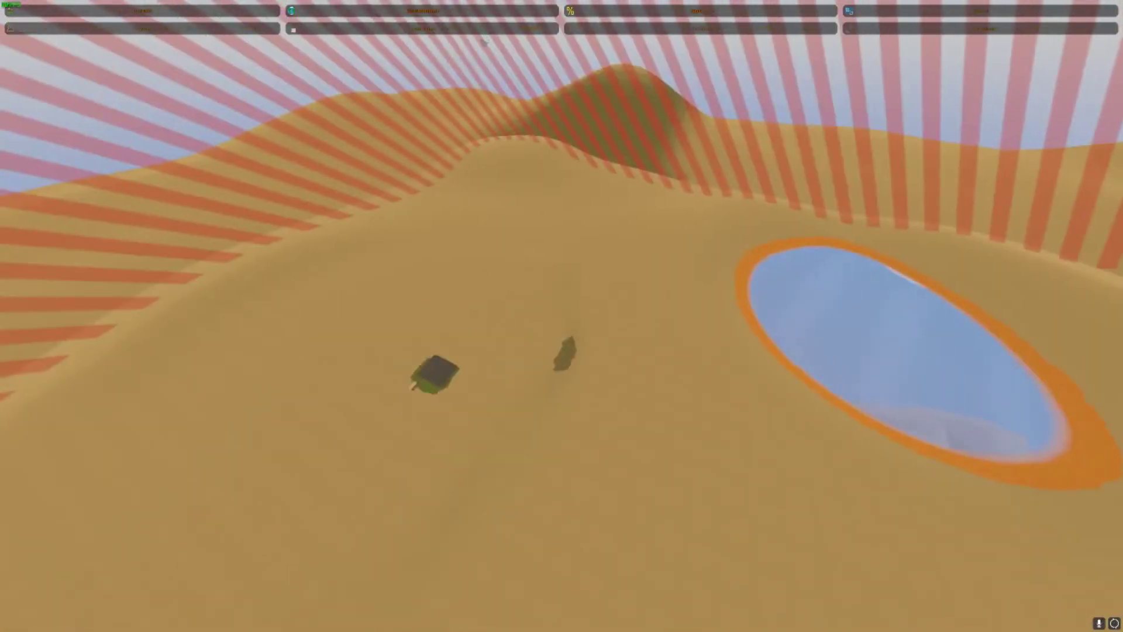
{"action": "left_click", "coordinate": [486, 31]}
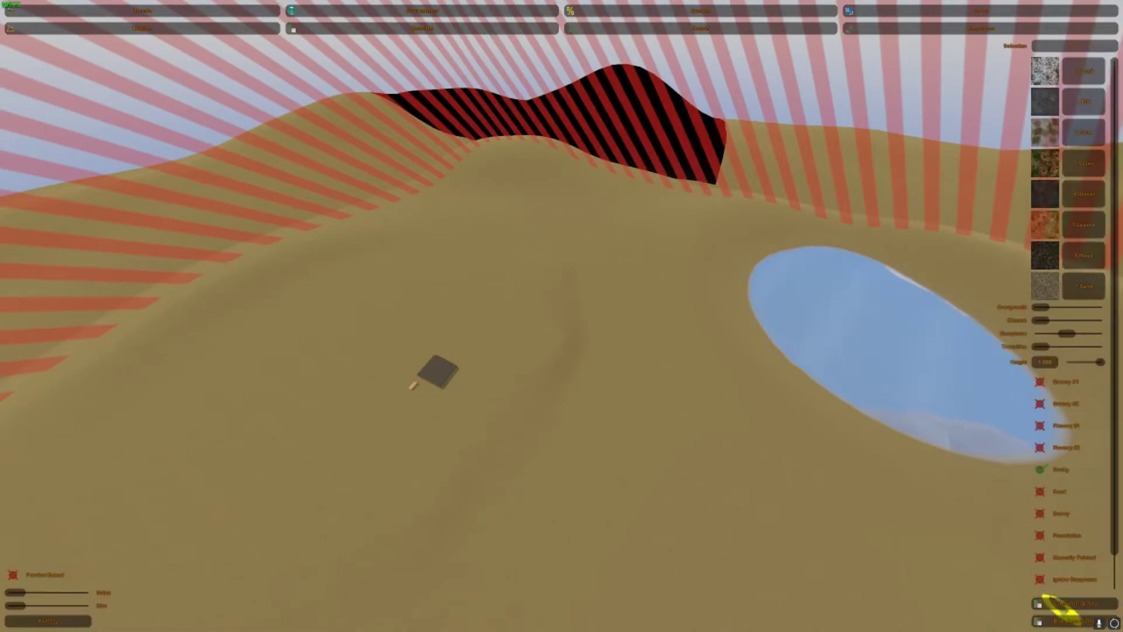
Step: Bake the terrain materials in high quality
{"action": "left_click", "coordinate": [1065, 602]}
{"action": "key", "text": "w"}
{"action": "right_click_drag", "start_coordinate": [579, 314], "coordinate": [682, 370]}
{"action": "key", "text": "w"}
{"action": "right_click_drag", "start_coordinate": [561, 316], "coordinate": [702, 350]}
{"action": "key", "text": "s"}
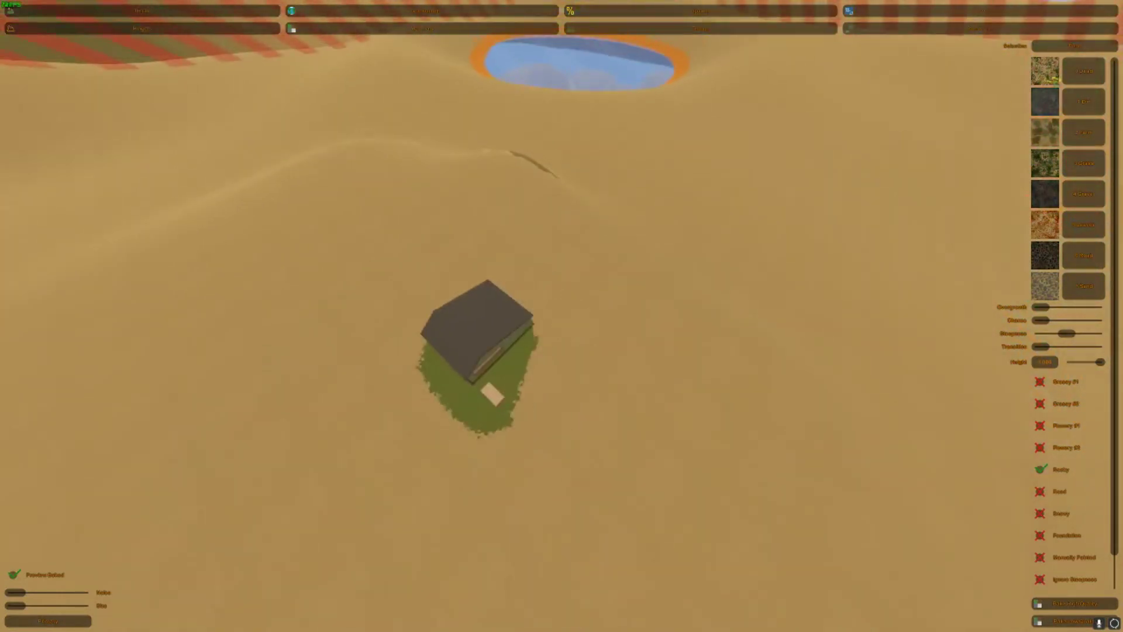
Step: Review the Farm material's bake settings and the ground around the house
{"action": "left_click", "coordinate": [1074, 136]}
{"action": "key", "text": "w"}
{"action": "mouse_move", "coordinate": [561, 174]}
{"action": "right_mouse_down"}
{"action": "mouse_move", "coordinate": [587, 174]}
{"action": "mouse_move", "coordinate": [580, 58]}
{"action": "mouse_move", "coordinate": [771, 50]}
{"action": "mouse_move", "coordinate": [761, 88]}
{"action": "mouse_move", "coordinate": [746, 52]}
{"action": "mouse_move", "coordinate": [738, 208]}
{"action": "right_mouse_up"}
{"action": "key", "text": "s"}
{"action": "key", "text": "s"}
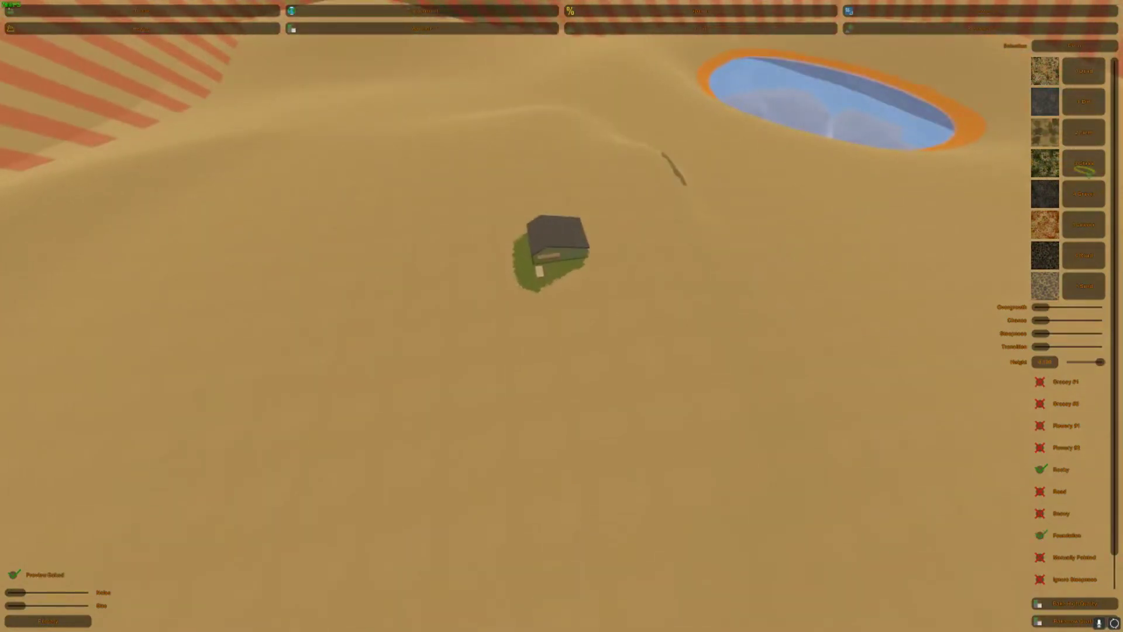
{"action": "key", "text": "w"}
{"action": "mouse_move", "coordinate": [713, 318]}
{"action": "right_mouse_down"}
{"action": "mouse_move", "coordinate": [692, 318]}
{"action": "mouse_move", "coordinate": [762, 331]}
{"action": "mouse_move", "coordinate": [737, 292]}
{"action": "right_mouse_up"}
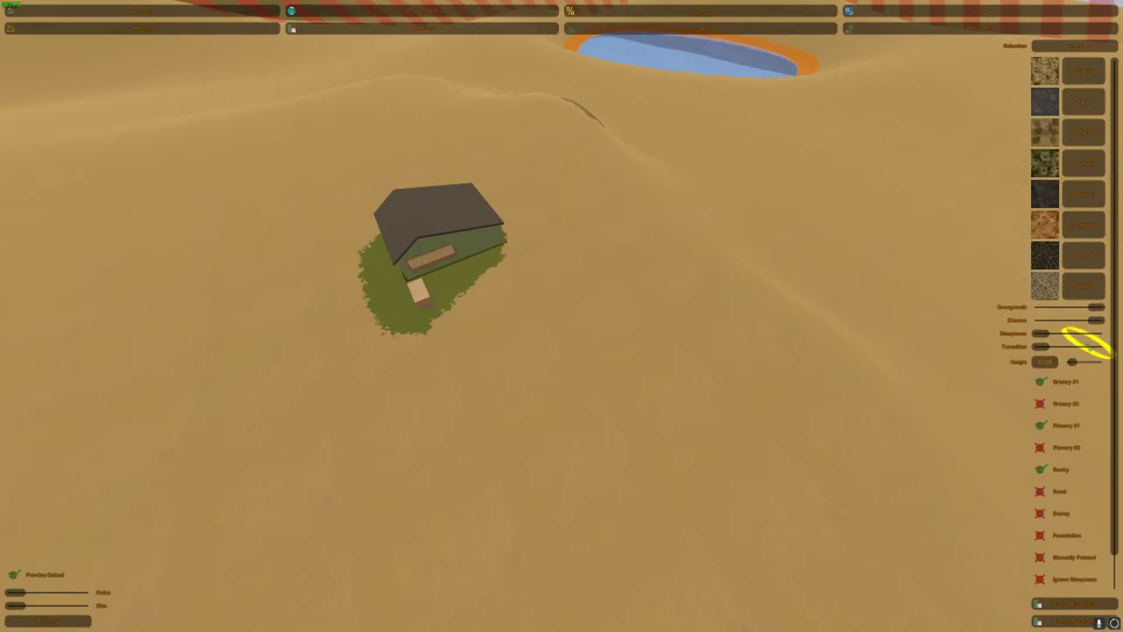
Step: Turn on Manually Painted and Ignore Steepness for the selected terrain material, and bake the terrain in high quality
{"action": "scroll", "coordinate": [1088, 351], "scroll_direction": "down", "scroll_amount": 3}
{"action": "left_click", "coordinate": [1040, 518]}
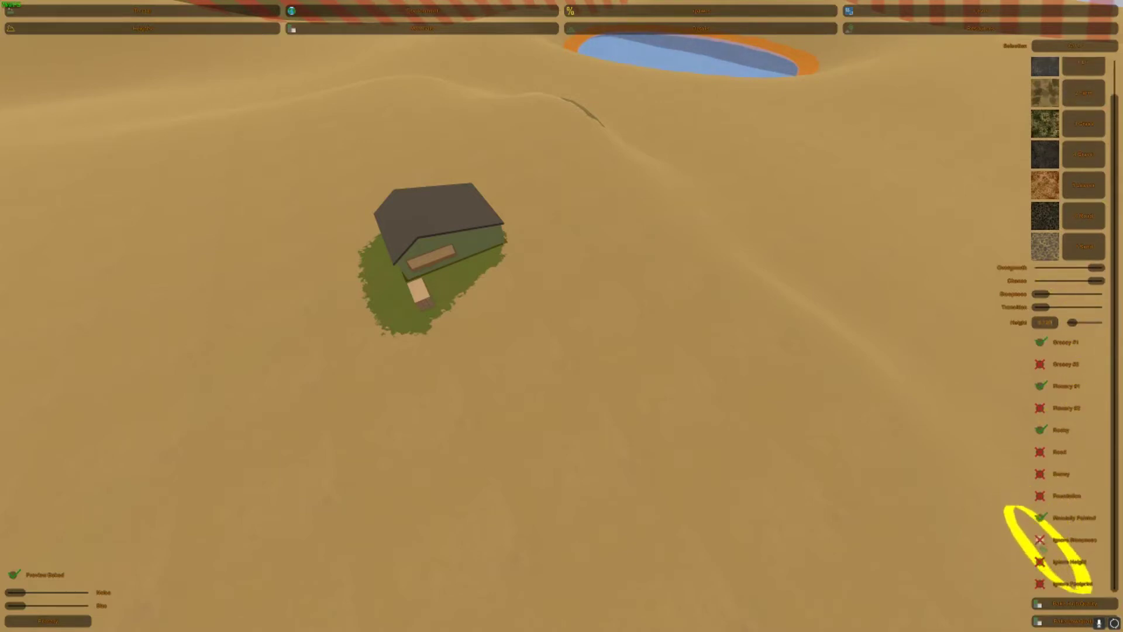
{"action": "left_click", "coordinate": [1041, 539]}
{"action": "scroll", "coordinate": [1052, 409], "scroll_direction": "up", "scroll_amount": 2}
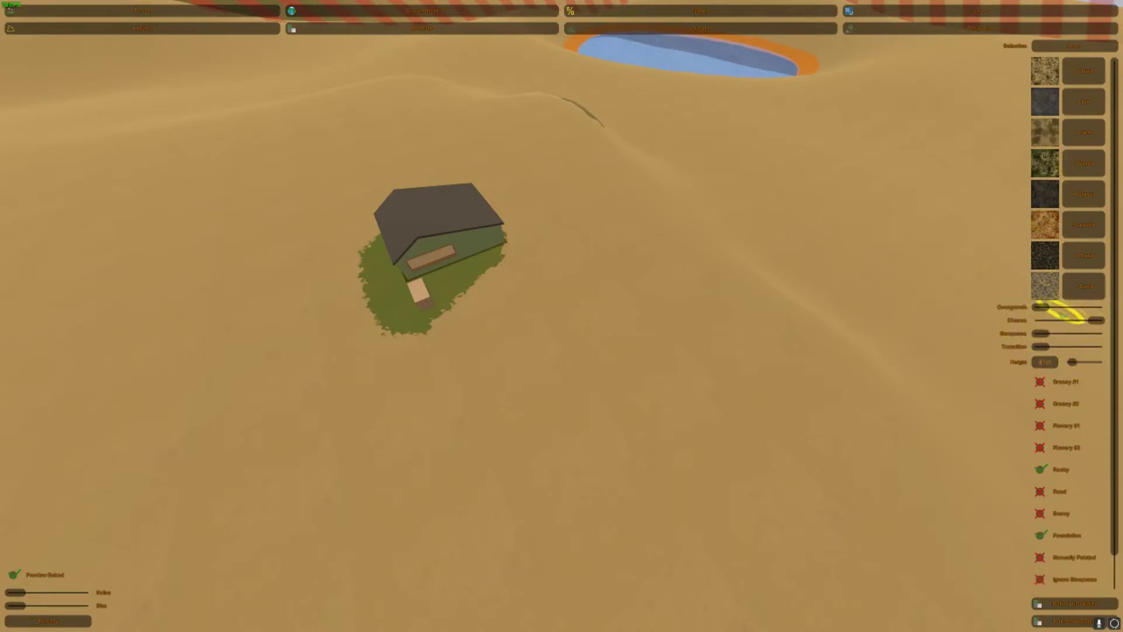
{"action": "left_click", "coordinate": [1061, 604]}
{"action": "right_click_drag", "start_coordinate": [648, 384], "coordinate": [612, 384]}
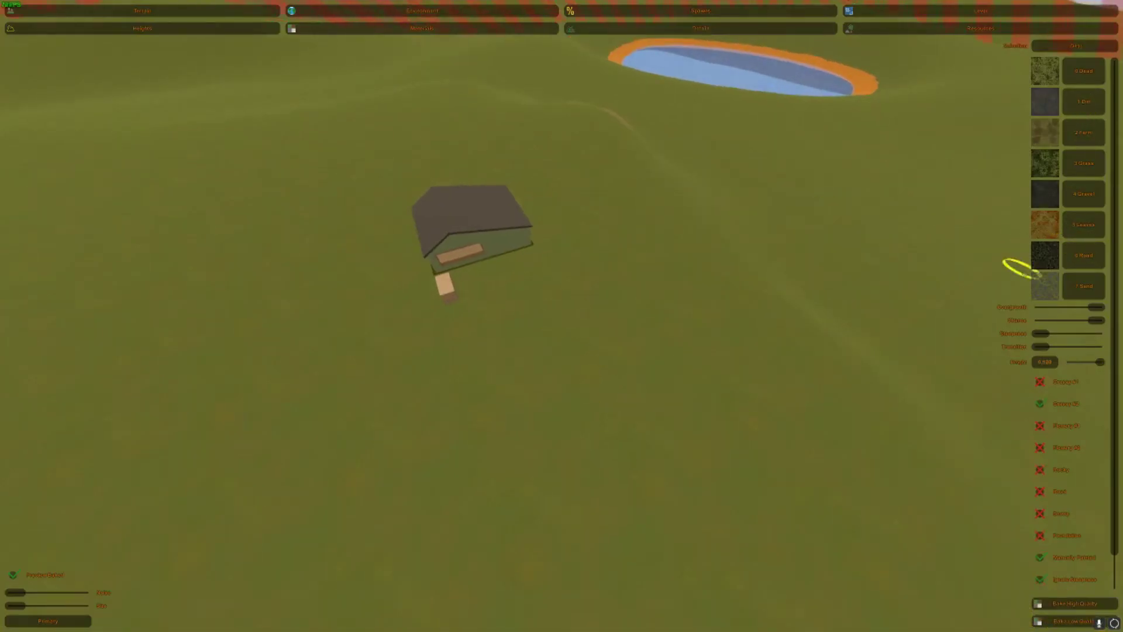
Step: At the lake shore, set the Sand material's overgrowth and chance to maximum and its height to the minimum
{"action": "key", "text": "w"}
{"action": "mouse_move", "coordinate": [975, 383]}
{"action": "right_mouse_down"}
{"action": "mouse_move", "coordinate": [1003, 394]}
{"action": "mouse_move", "coordinate": [1003, 251]}
{"action": "mouse_move", "coordinate": [1018, 274]}
{"action": "mouse_move", "coordinate": [1007, 278]}
{"action": "mouse_move", "coordinate": [999, 217]}
{"action": "mouse_move", "coordinate": [1015, 212]}
{"action": "mouse_move", "coordinate": [1003, 301]}
{"action": "right_mouse_up"}
{"action": "key", "text": "s"}
{"action": "key", "text": "w"}
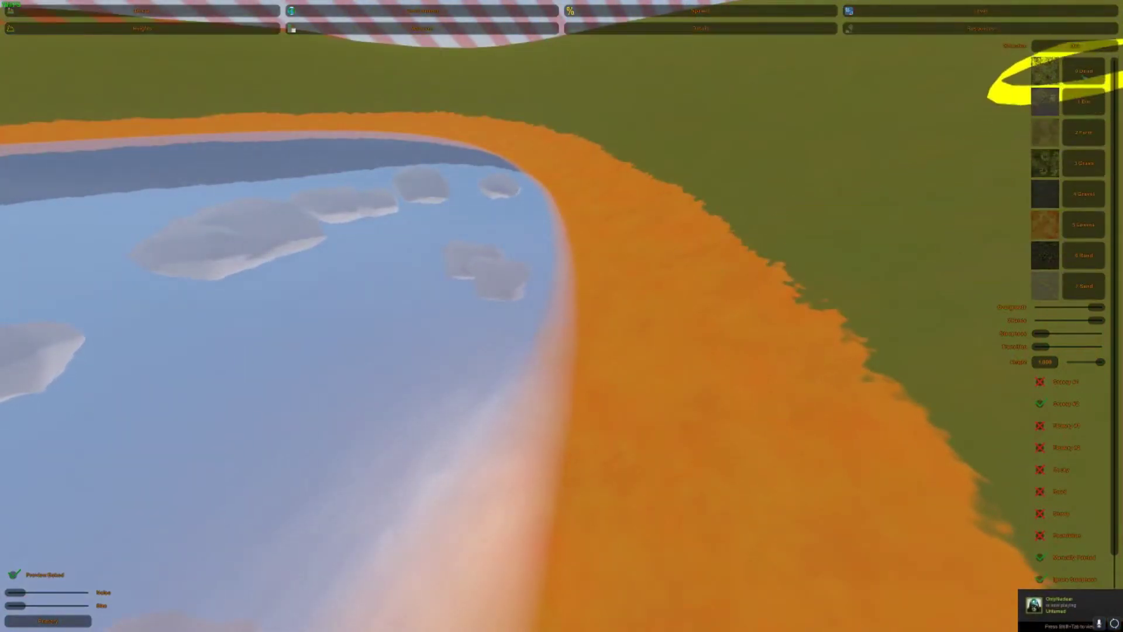
{"action": "scroll", "coordinate": [1101, 252], "scroll_direction": "down", "scroll_amount": 2}
{"action": "scroll", "coordinate": [1099, 245], "scroll_direction": "up", "scroll_amount": 2}
{"action": "left_click", "coordinate": [1087, 281]}
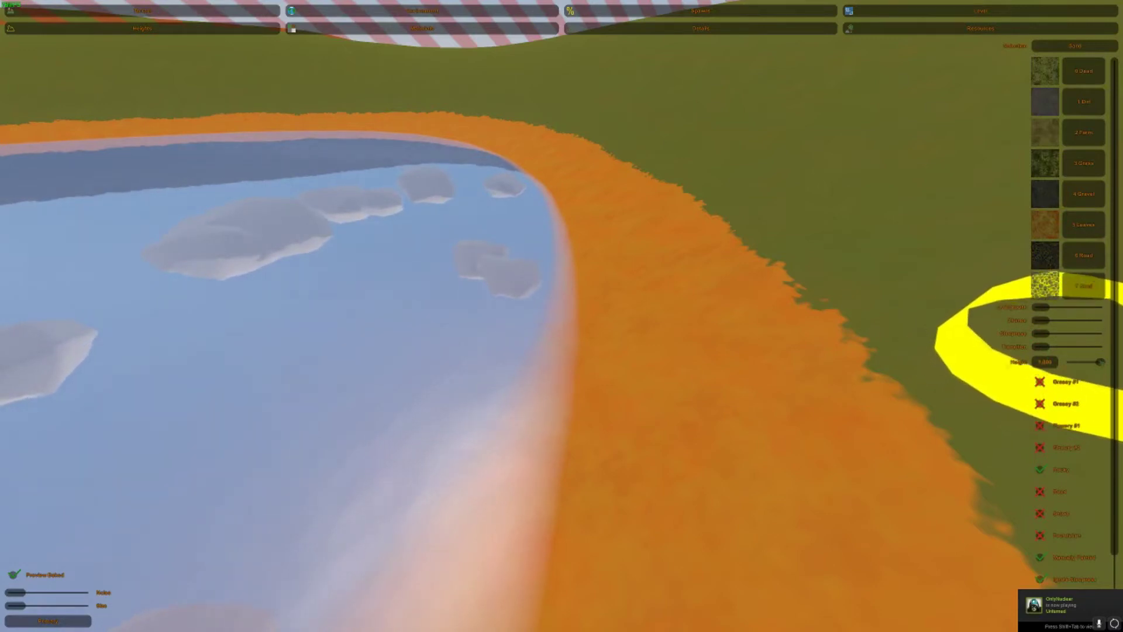
{"action": "left_click_drag", "start_coordinate": [1097, 362], "coordinate": [1007, 364]}
{"action": "mouse_move", "coordinate": [1040, 320]}
{"action": "left_mouse_down"}
{"action": "mouse_move", "coordinate": [1097, 320]}
{"action": "mouse_move", "coordinate": [1096, 307]}
{"action": "left_mouse_up"}
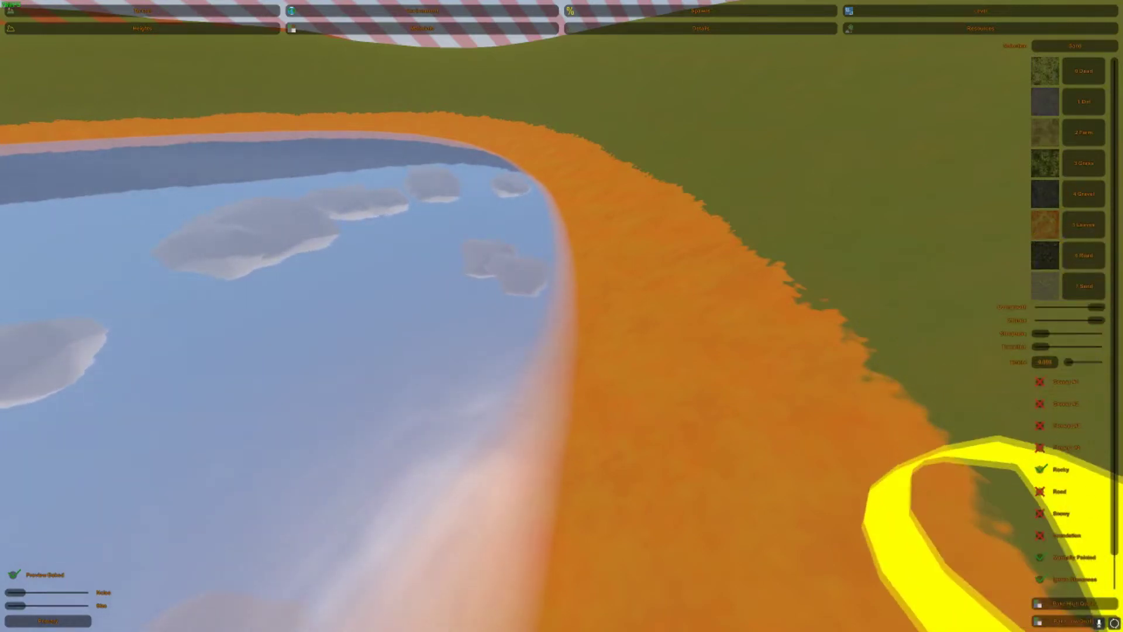
Step: Turn off Manually Painted, Ignore Steepness, Ignore Height and Ignore Footprint for the Dirt material
{"action": "right_click_drag", "start_coordinate": [899, 531], "coordinate": [766, 257]}
{"action": "key", "text": "s"}
{"action": "key", "text": "w"}
{"action": "key", "text": "w"}
{"action": "mouse_move", "coordinate": [562, 316]}
{"action": "right_mouse_down"}
{"action": "mouse_move", "coordinate": [502, 301]}
{"action": "mouse_move", "coordinate": [333, 351]}
{"action": "right_mouse_up"}
{"action": "key", "text": "s"}
{"action": "right_click_drag", "start_coordinate": [669, 317], "coordinate": [626, 354]}
{"action": "key", "text": "w"}
{"action": "scroll", "coordinate": [1038, 500], "scroll_direction": "down", "scroll_amount": 3}
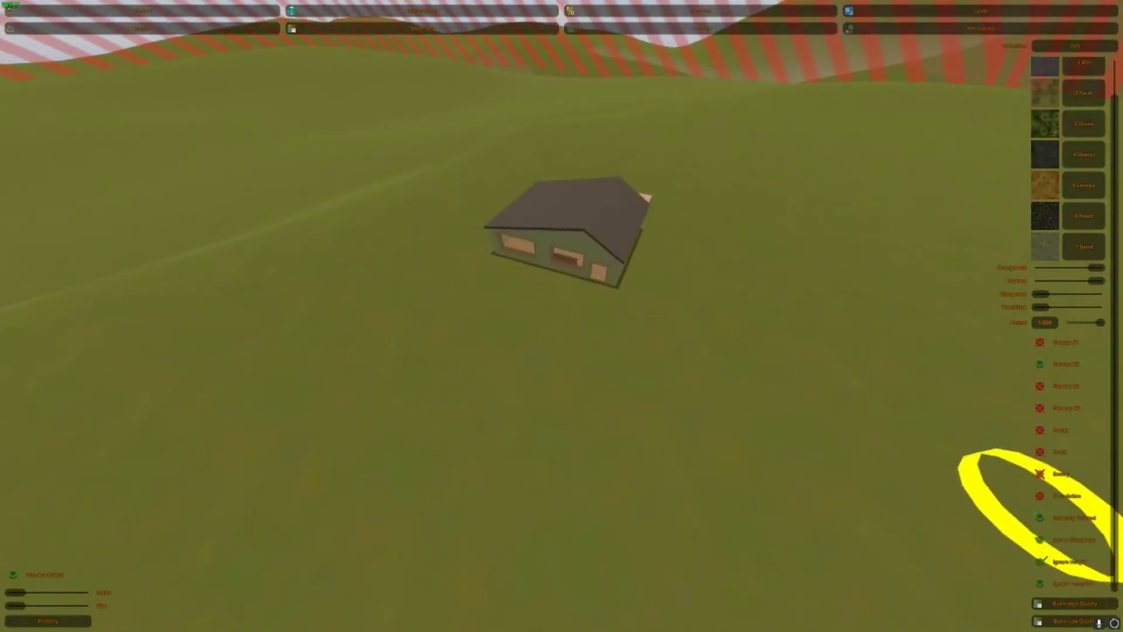
{"action": "left_click", "coordinate": [1038, 518]}
{"action": "left_click", "coordinate": [1039, 540]}
{"action": "left_click", "coordinate": [1040, 561]}
{"action": "left_click", "coordinate": [1040, 583]}
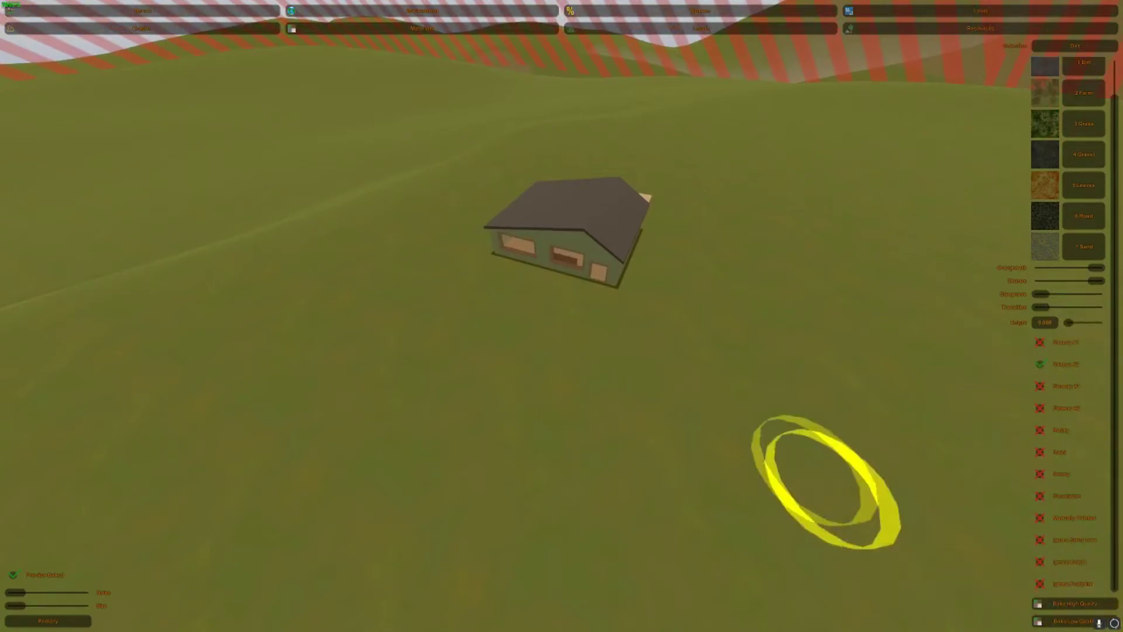
Step: Check the settings of the Dirt and Grass materials, and rebake the terrain in high quality
{"action": "key", "text": "d"}
{"action": "mouse_move", "coordinate": [714, 358]}
{"action": "right_mouse_down"}
{"action": "mouse_move", "coordinate": [620, 304]}
{"action": "mouse_move", "coordinate": [621, 374]}
{"action": "right_mouse_up"}
{"action": "key", "text": "w"}
{"action": "key", "text": "d"}
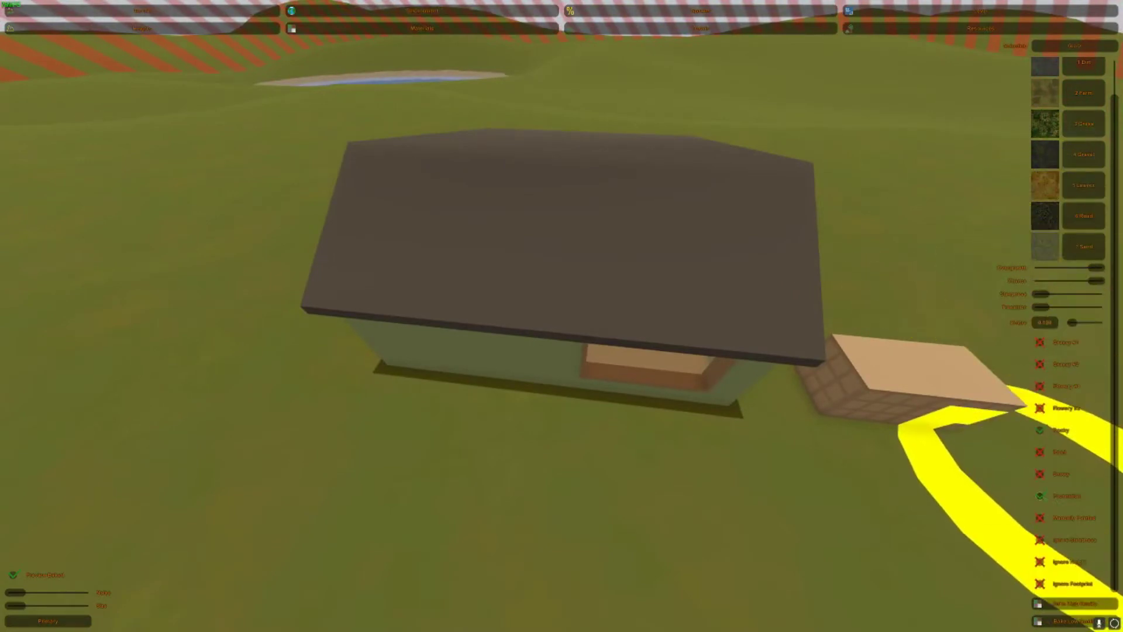
{"action": "scroll", "coordinate": [1074, 130], "scroll_direction": "up", "scroll_amount": 2}
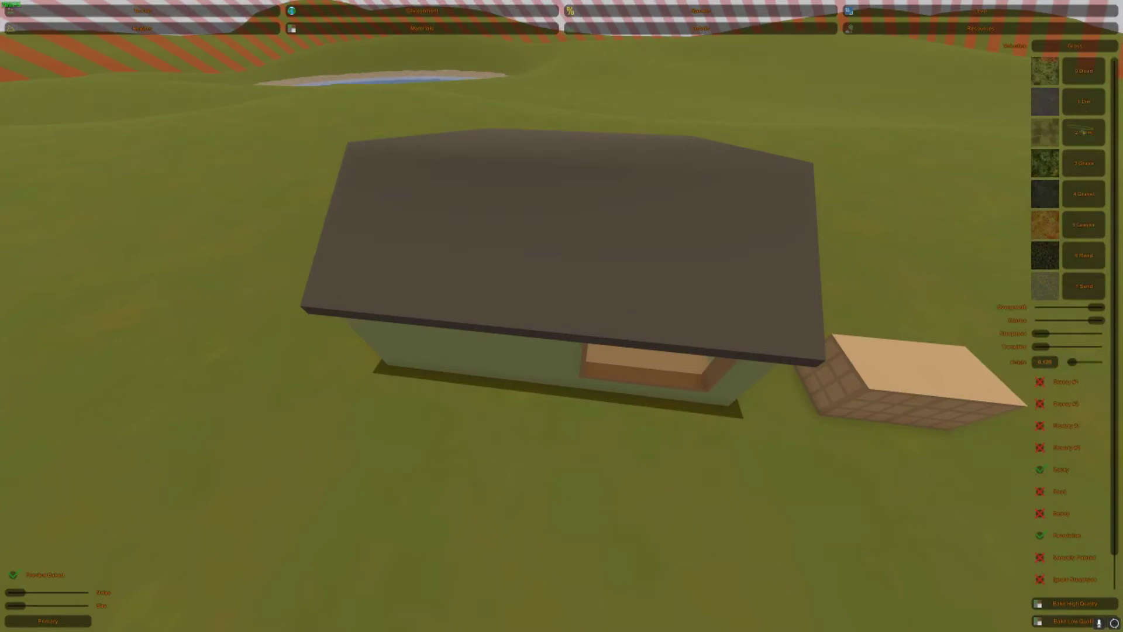
{"action": "left_click", "coordinate": [1082, 103]}
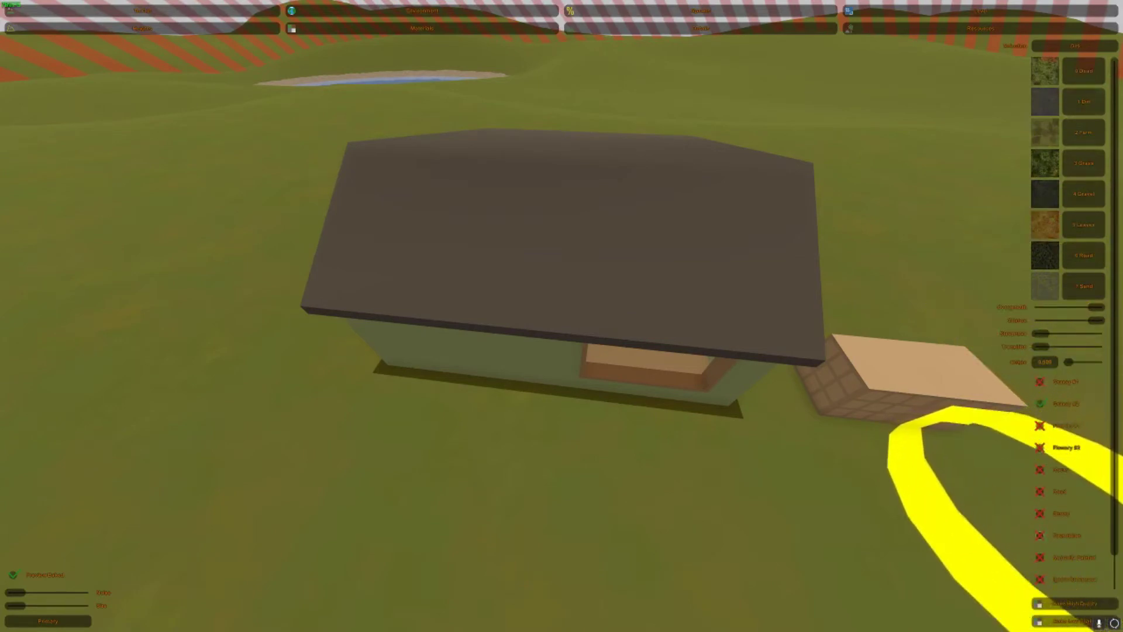
{"action": "left_click", "coordinate": [1075, 166]}
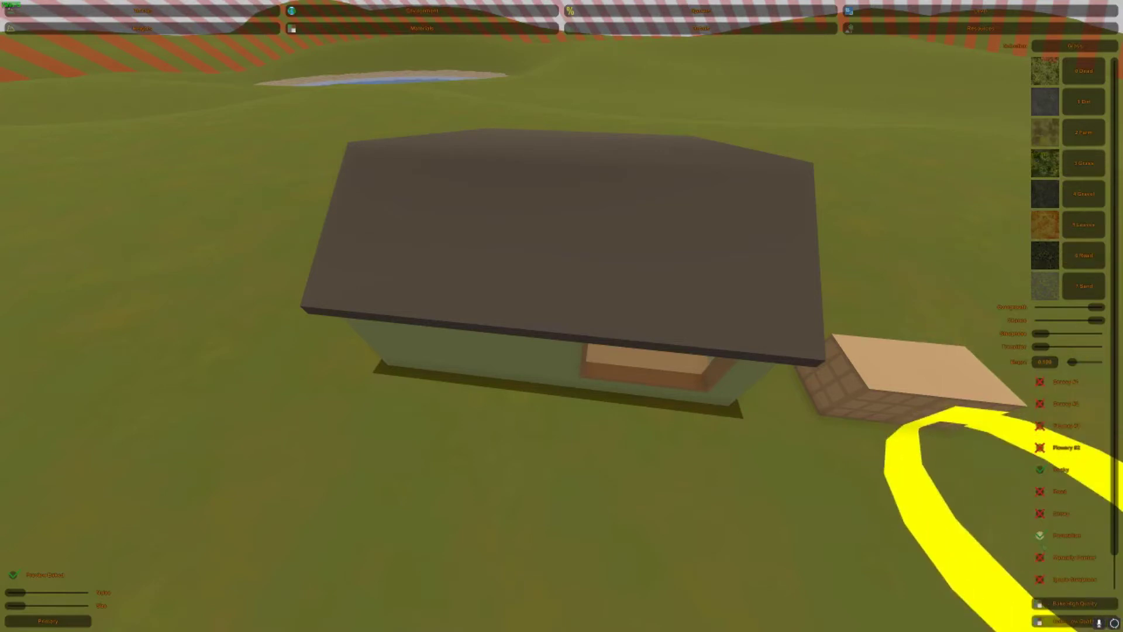
{"action": "left_click", "coordinate": [1069, 606]}
{"action": "key", "text": "s"}
{"action": "right_click_drag", "start_coordinate": [752, 450], "coordinate": [720, 375]}
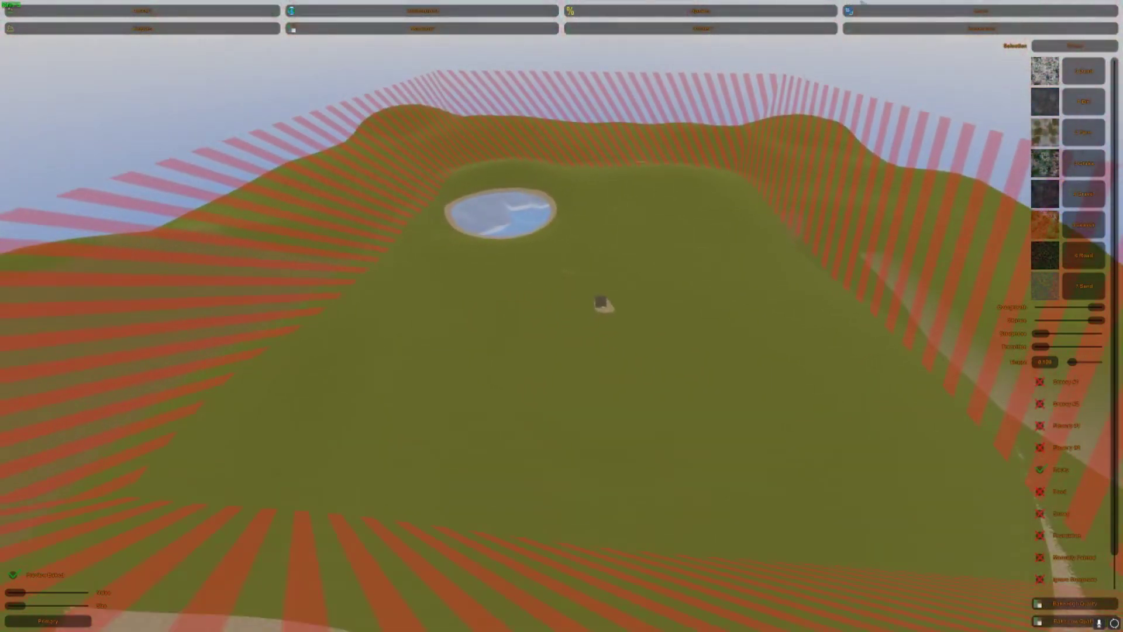
Step: Switch to editing the level's objects and inspect the half-buried Bank building from several sides
{"action": "left_click", "coordinate": [871, 17]}
{"action": "left_click", "coordinate": [222, 28]}
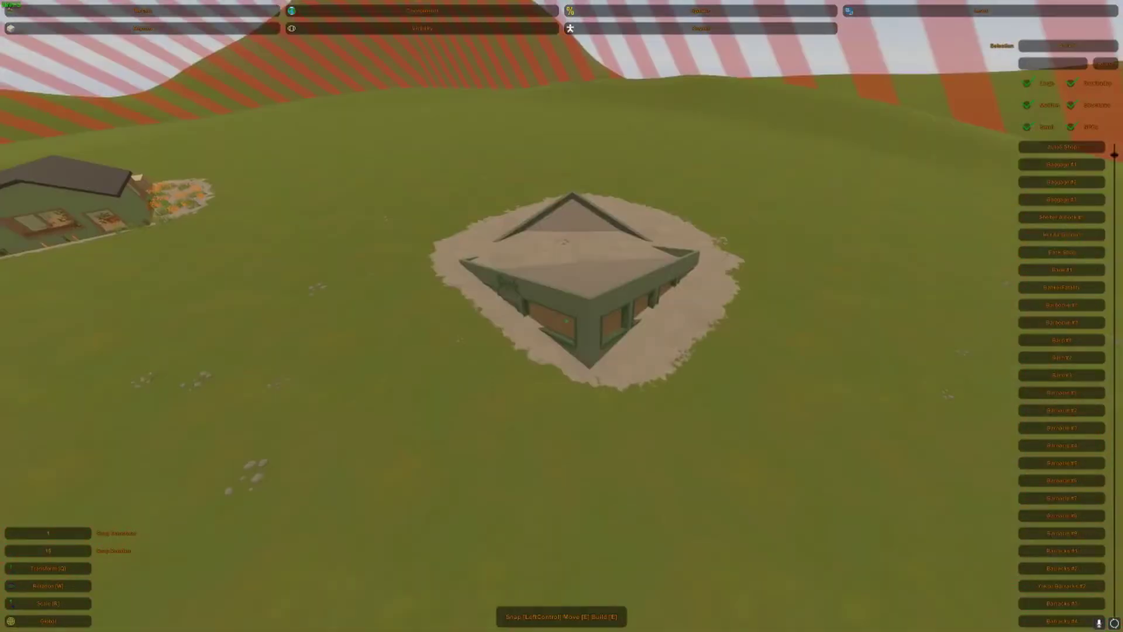
{"action": "key", "text": "a"}
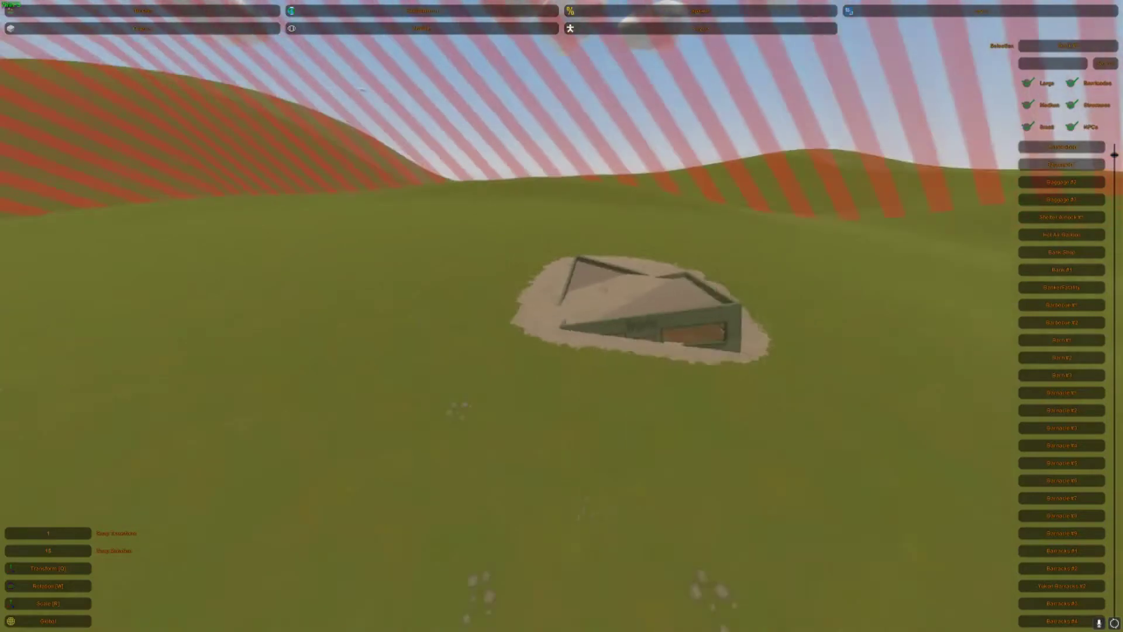
{"action": "key", "text": "d"}
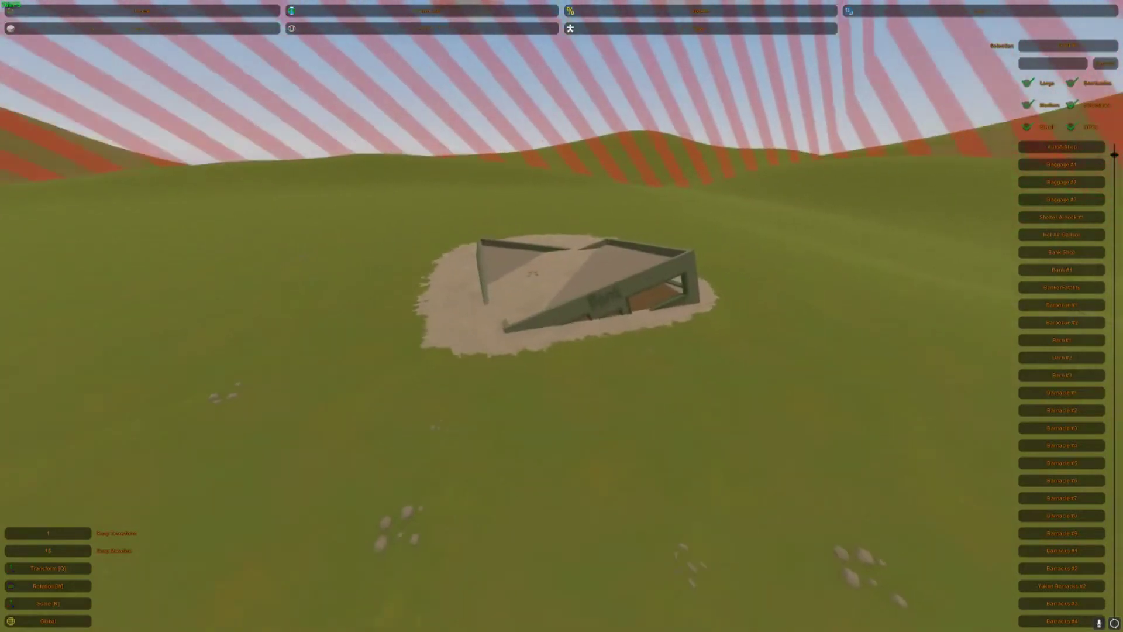
{"action": "key", "text": "w"}
{"action": "key", "text": "a"}
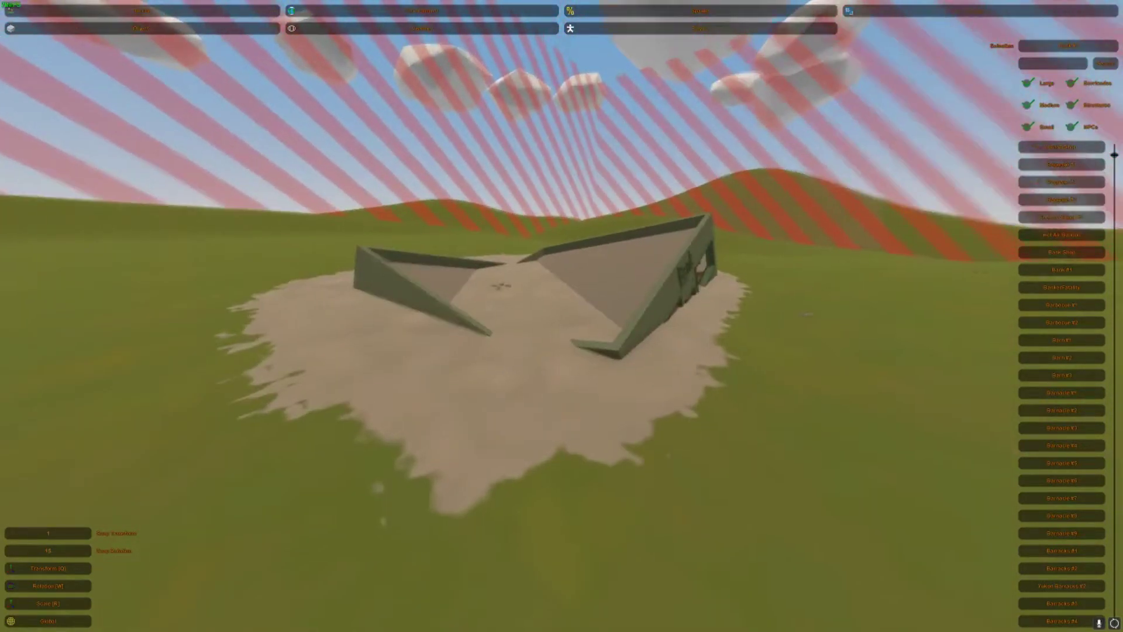
{"action": "key", "text": "w"}
{"action": "key", "text": "s"}
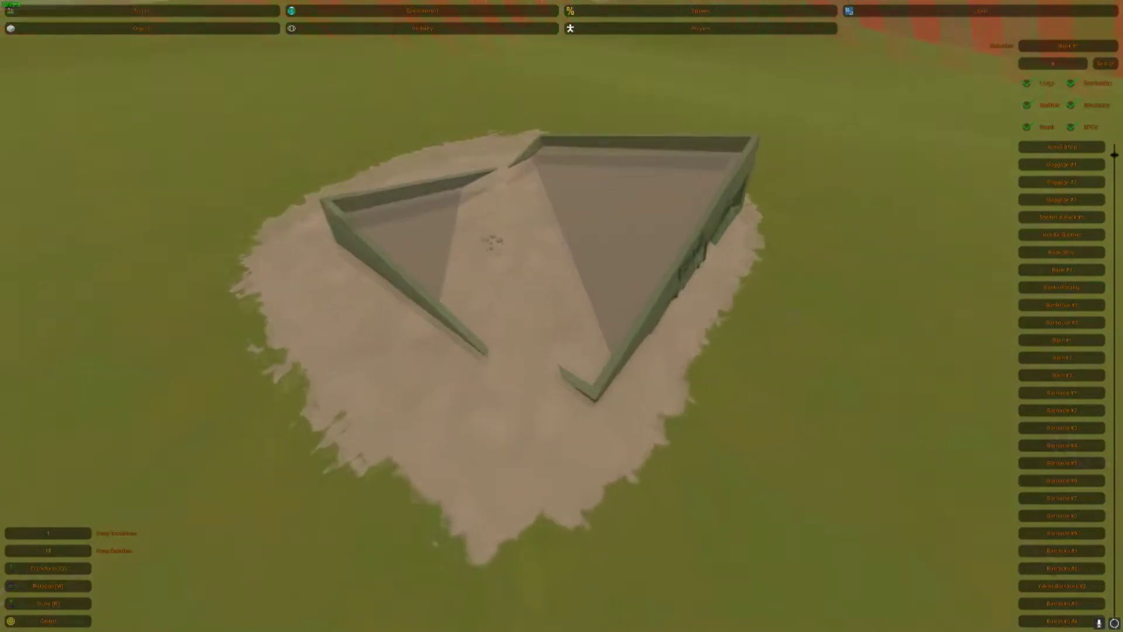
{"action": "key", "text": "w"}
{"action": "key", "text": "s"}
Step: Search the object list for "apart" and place two apartment buildings next to each other
{"action": "scroll", "coordinate": [1061, 380], "scroll_direction": "down", "scroll_amount": 8}
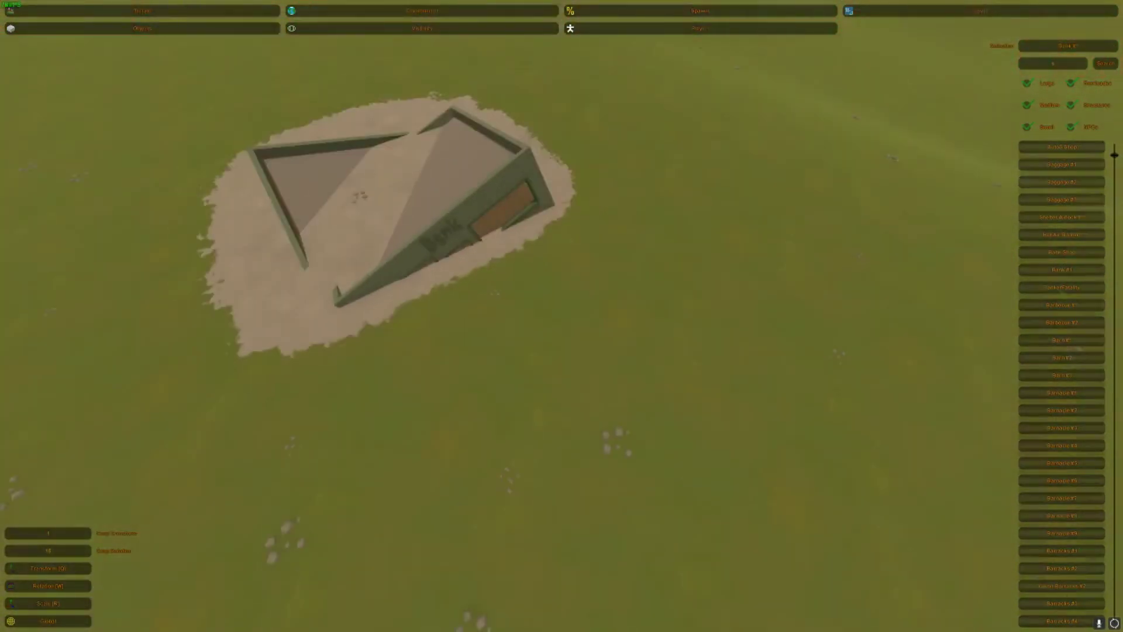
{"action": "scroll", "coordinate": [1073, 345], "scroll_direction": "down", "scroll_amount": 9}
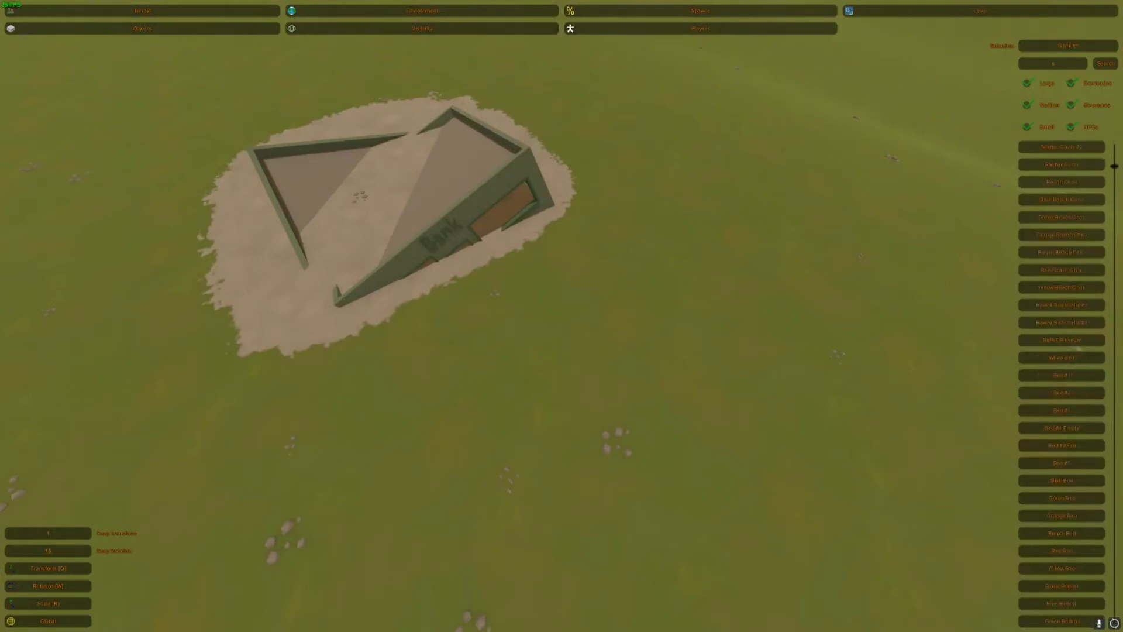
{"action": "type", "text": "apar"}
{"action": "key", "text": "Return"}
{"action": "key", "text": "e"}
{"action": "key", "text": "e"}
{"action": "key", "text": "w"}
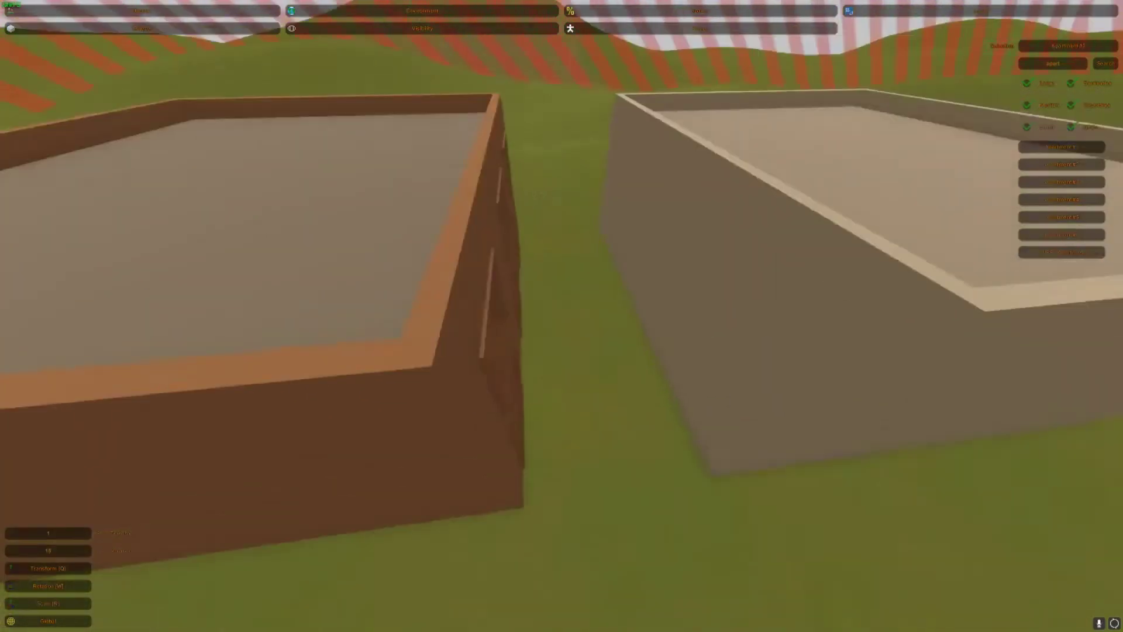
Step: Select both apartment buildings and delete them
{"action": "key", "text": "d"}
{"action": "left_click", "coordinate": [497, 274]}
{"action": "left_click", "coordinate": [720, 282], "text": "shift"}
{"action": "key", "text": "Delete"}
{"action": "left_click", "coordinate": [722, 284]}
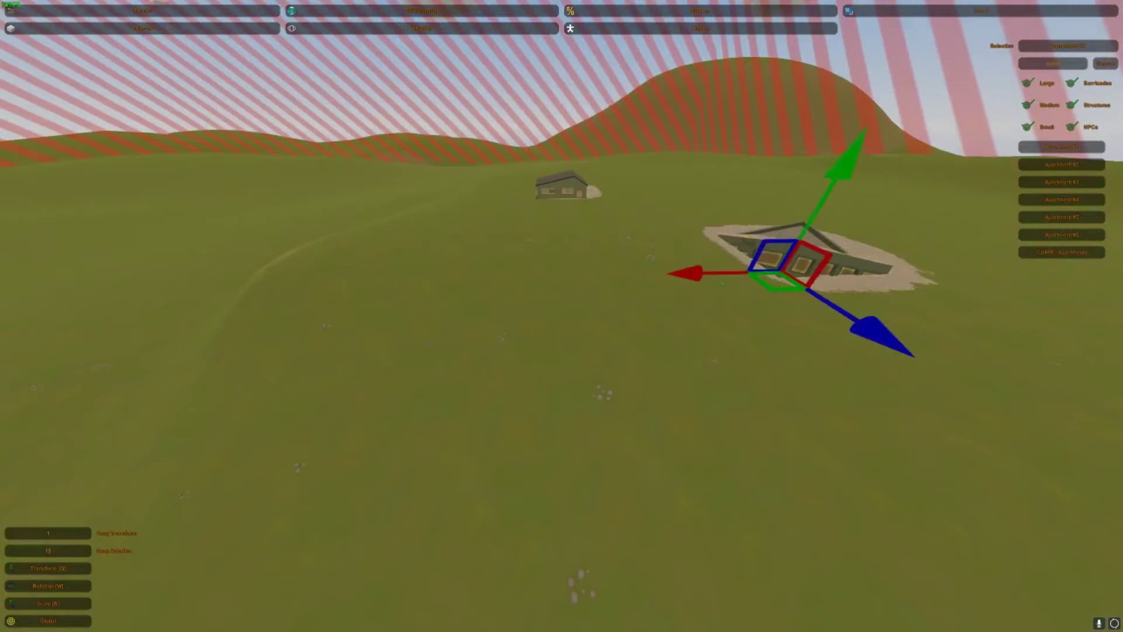
Step: Search the object list for debris and place a debris pile at the sunken Bank building
{"action": "key", "text": "w"}
{"action": "key", "text": "d"}
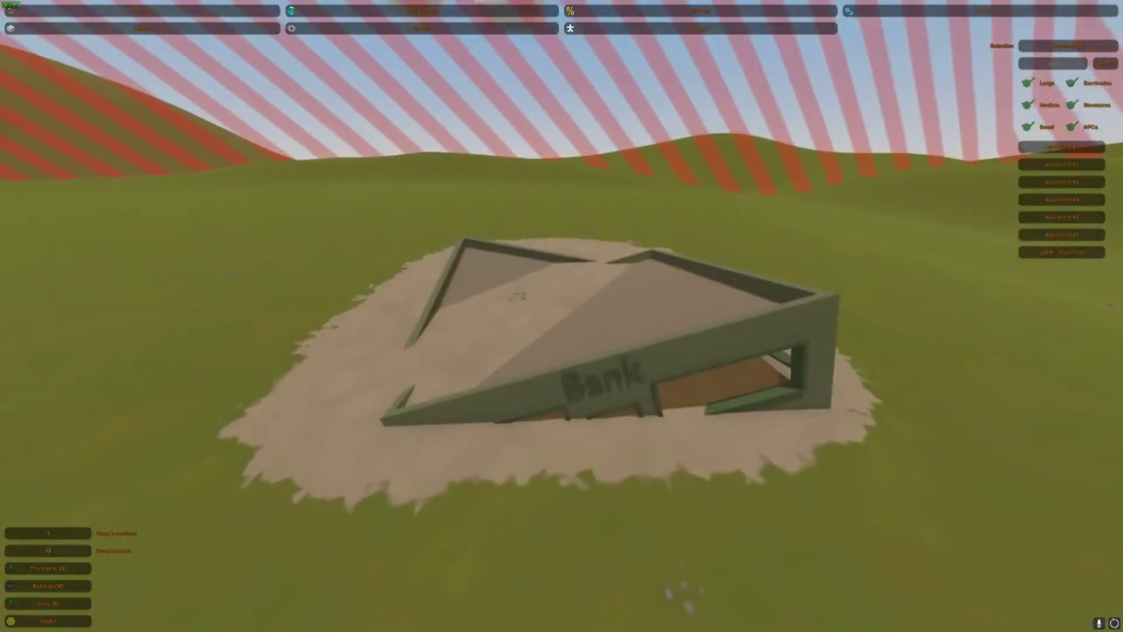
{"action": "key", "text": "w"}
{"action": "key", "text": "s"}
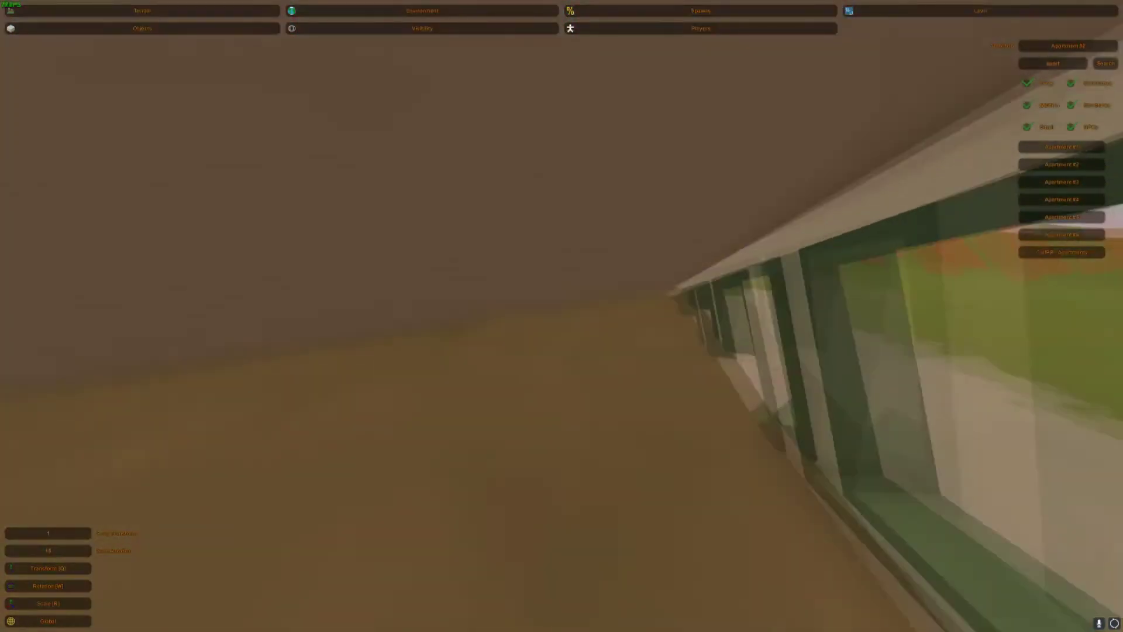
{"action": "key", "text": "a"}
{"action": "key", "text": "w"}
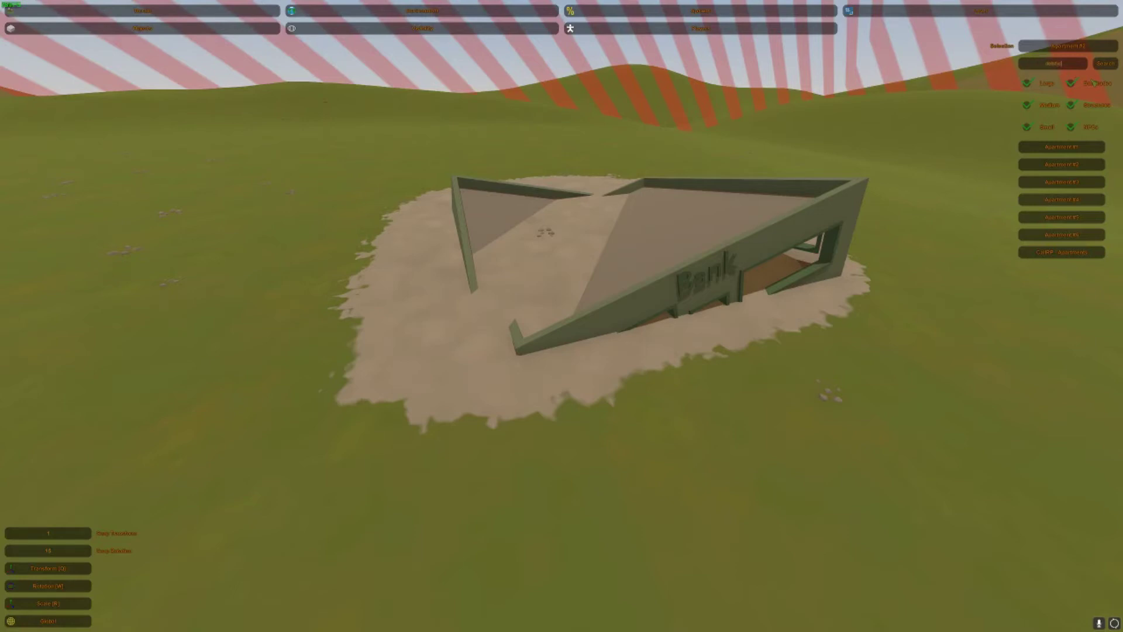
{"action": "key", "text": "Return"}
{"action": "right_click_drag", "start_coordinate": [1029, 184], "coordinate": [566, 320]}
{"action": "key", "text": "w"}
{"action": "key", "text": "e"}
Step: Reposition the debris pile over the buried end of the bank's wall and deselect it
{"action": "left_click_drag", "start_coordinate": [569, 331], "coordinate": [475, 323]}
{"action": "left_click_drag", "start_coordinate": [456, 247], "coordinate": [460, 262]}
{"action": "key", "text": "e"}
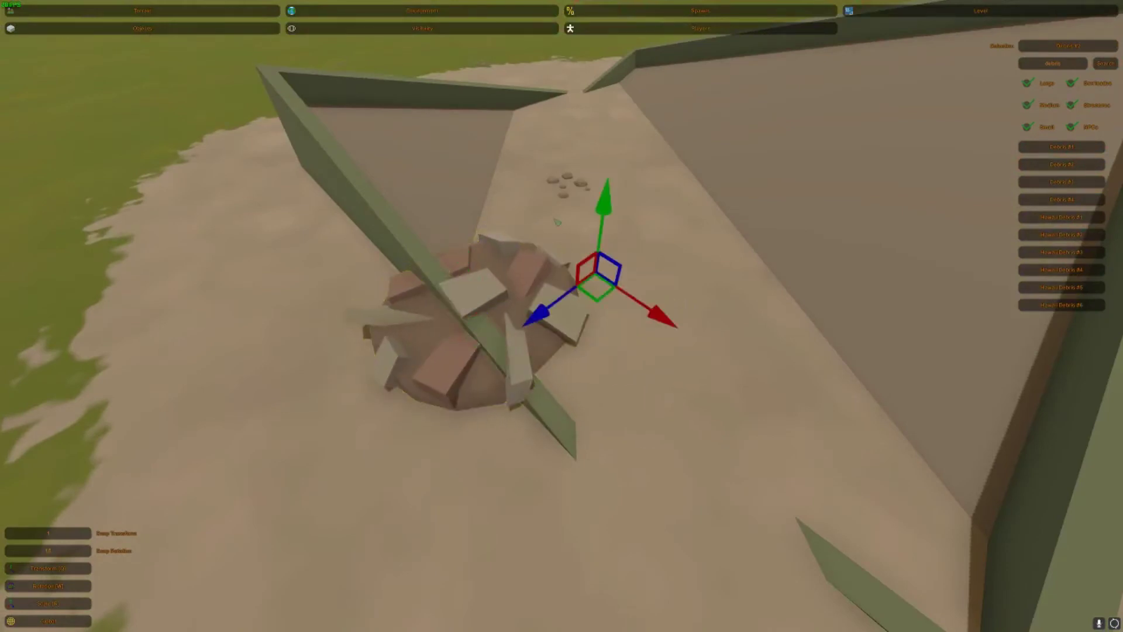
{"action": "right_click_drag", "start_coordinate": [557, 222], "coordinate": [562, 316]}
{"action": "key", "text": "s"}
{"action": "left_click", "coordinate": [714, 257]}
{"action": "left_click", "coordinate": [713, 257]}
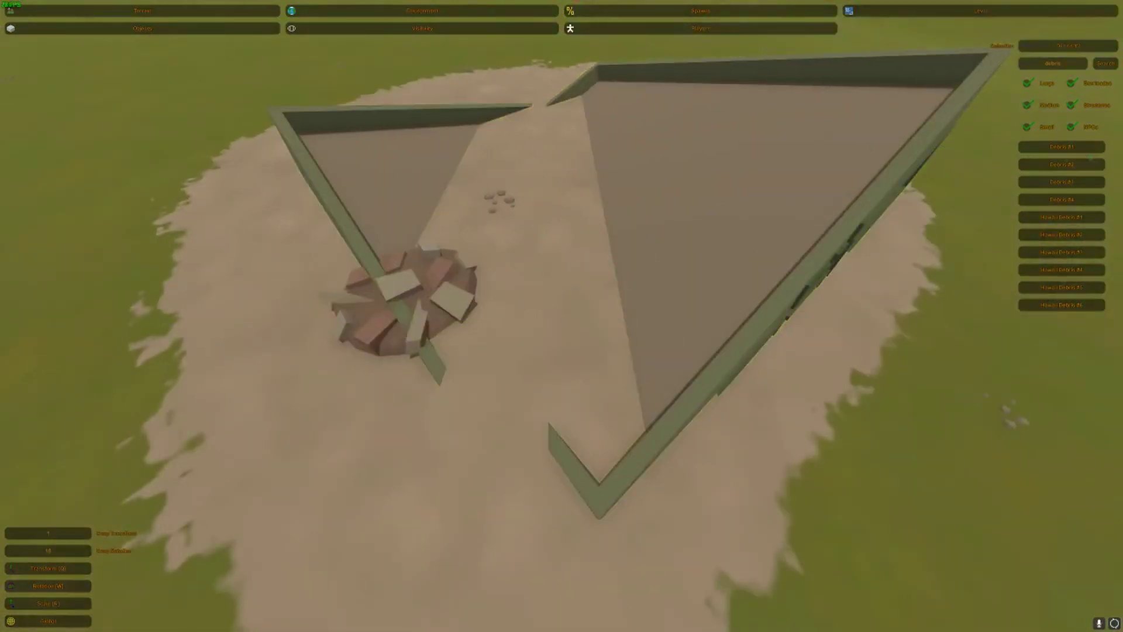
Step: Place a second debris pile at the gap in the bank's far wall and shift it over the wall's end
{"action": "right_click_drag", "start_coordinate": [562, 316], "coordinate": [585, 307]}
{"action": "key", "text": "w"}
{"action": "key", "text": "e"}
{"action": "left_click_drag", "start_coordinate": [603, 289], "coordinate": [538, 349]}
{"action": "left_click", "coordinate": [538, 353]}
Step: Place another debris pile outside the bank's windowed wall and slide it along beside the windows
{"action": "key", "text": "s"}
{"action": "right_click_drag", "start_coordinate": [538, 353], "coordinate": [561, 334]}
{"action": "key", "text": "w"}
{"action": "key", "text": "e"}
{"action": "left_click_drag", "start_coordinate": [601, 323], "coordinate": [664, 323]}
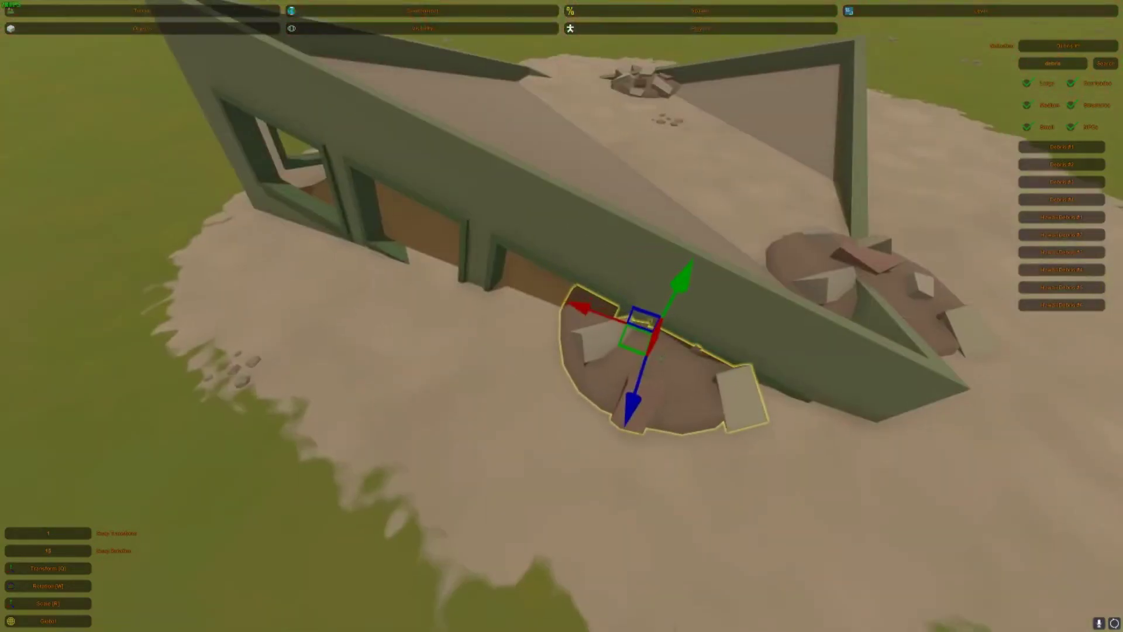
{"action": "left_click", "coordinate": [665, 323]}
Step: Try another debris pile right beside the one at the buried wall end and delete it
{"action": "right_click_drag", "start_coordinate": [665, 324], "coordinate": [679, 319]}
{"action": "key", "text": "a"}
{"action": "key", "text": "s"}
{"action": "right_click_drag", "start_coordinate": [562, 316], "coordinate": [577, 386]}
{"action": "key", "text": "a"}
{"action": "key", "text": "w"}
{"action": "key", "text": "s"}
{"action": "key", "text": "w"}
{"action": "right_click_drag", "start_coordinate": [562, 315], "coordinate": [576, 290]}
{"action": "key", "text": "e"}
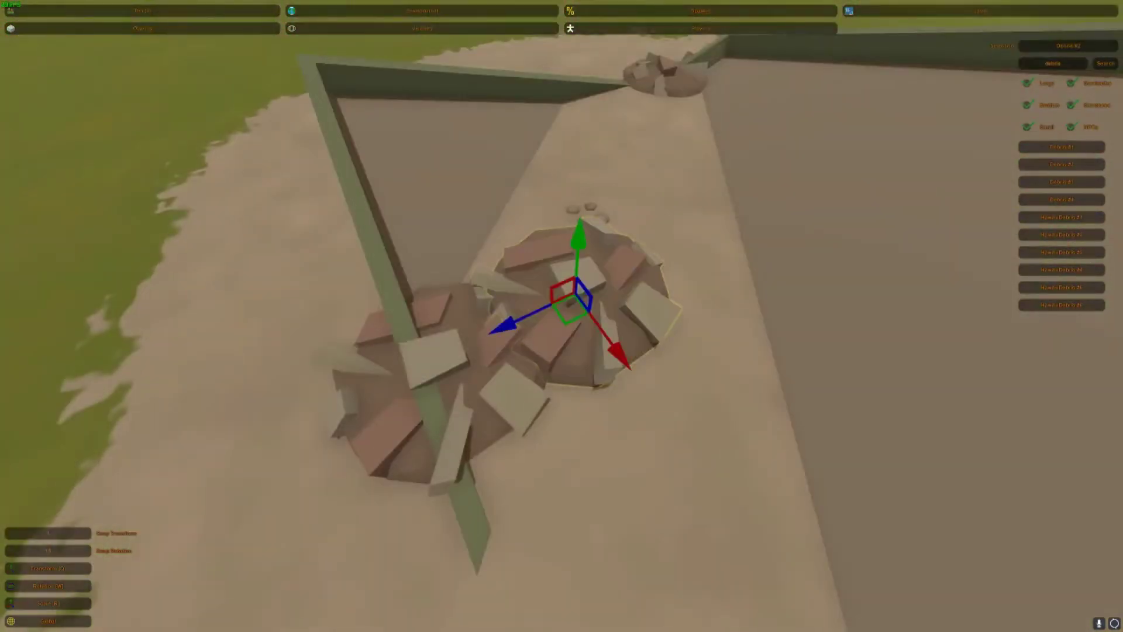
{"action": "key", "text": "Delete"}
Step: Try out Debris #3 and the first Hawaii debris piece on the bank's open strip and delete them
{"action": "left_click", "coordinate": [1062, 182]}
{"action": "right_click_drag", "start_coordinate": [561, 316], "coordinate": [608, 287]}
{"action": "key", "text": "e"}
{"action": "left_click_drag", "start_coordinate": [676, 363], "coordinate": [720, 397]}
{"action": "left_click_drag", "start_coordinate": [591, 381], "coordinate": [645, 333]}
{"action": "key", "text": "s"}
{"action": "right_click_drag", "start_coordinate": [561, 316], "coordinate": [562, 292]}
{"action": "left_click", "coordinate": [1086, 220]}
{"action": "key", "text": "w"}
{"action": "key", "text": "e"}
{"action": "key", "text": "w"}
{"action": "key", "text": "Delete"}
Step: Try out two more Hawaii debris pieces in the middle of the bank and delete each of them
{"action": "left_click", "coordinate": [1075, 237]}
{"action": "key", "text": "s"}
{"action": "key", "text": "e"}
{"action": "right_click_drag", "start_coordinate": [562, 315], "coordinate": [672, 319]}
{"action": "key", "text": "s"}
{"action": "key", "text": "a"}
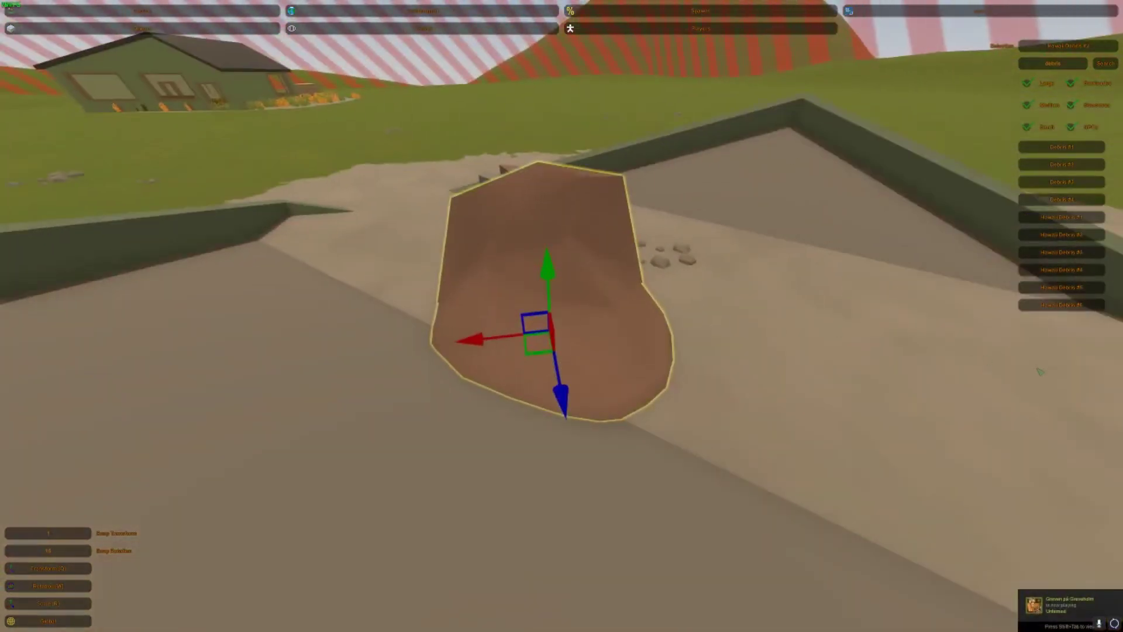
{"action": "key", "text": "Delete"}
{"action": "left_click", "coordinate": [1081, 265]}
{"action": "right_click_drag", "start_coordinate": [562, 316], "coordinate": [410, 386]}
{"action": "key", "text": "e"}
{"action": "key", "text": "w"}
{"action": "key", "text": "s"}
{"action": "key", "text": "Delete"}
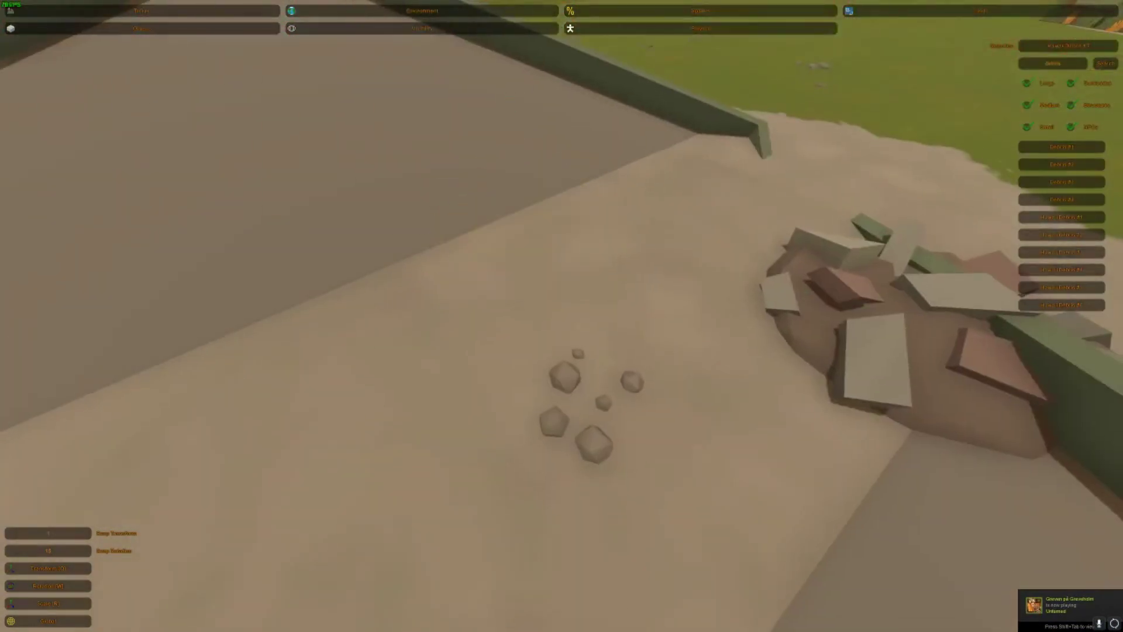
Step: Try out the large mound-shaped Hawaii debris piece between the bank's two roof sections and delete it
{"action": "left_click", "coordinate": [1083, 271]}
{"action": "key", "text": "e"}
{"action": "key", "text": "d"}
{"action": "right_click_drag", "start_coordinate": [562, 316], "coordinate": [643, 275]}
{"action": "key", "text": "a"}
{"action": "key", "text": "a"}
{"action": "key", "text": "s"}
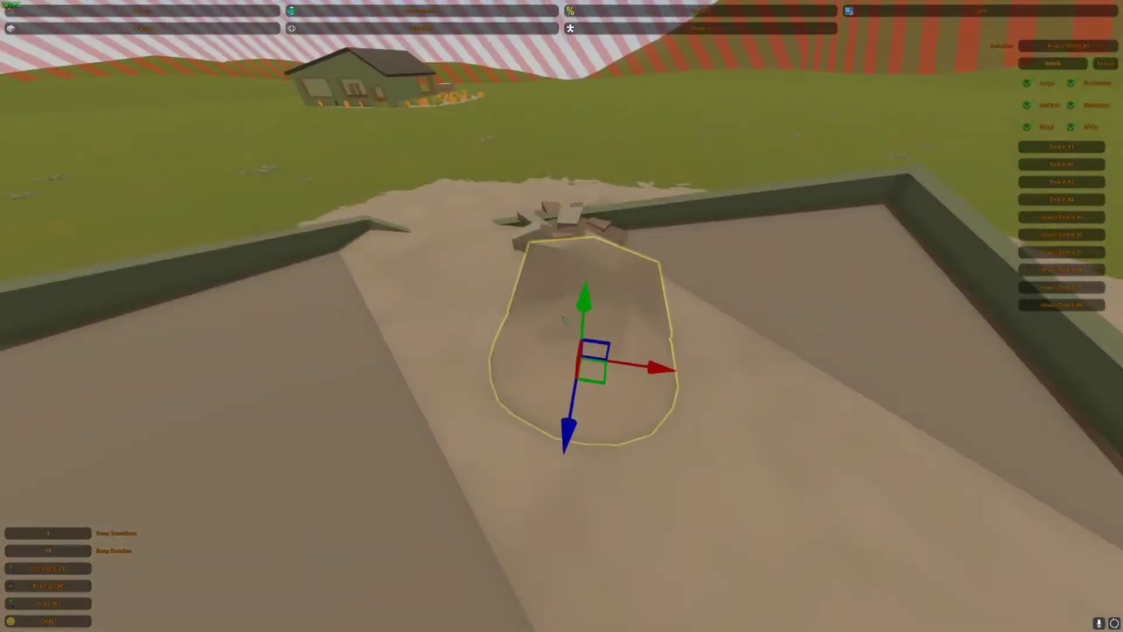
{"action": "key", "text": "Delete"}
Step: Place two small Hawaii debris pieces near the loose rocks in the middle of the bank
{"action": "key", "text": "e"}
{"action": "key", "text": "w"}
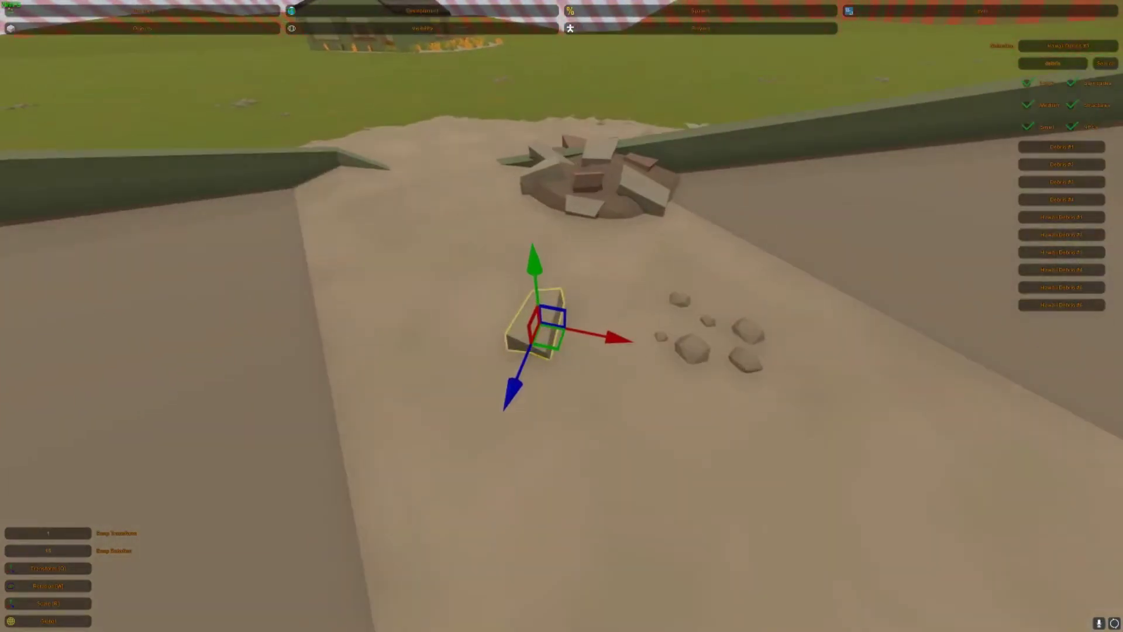
{"action": "left_click", "coordinate": [623, 323]}
{"action": "left_click", "coordinate": [1089, 305]}
{"action": "mouse_move", "coordinate": [562, 316]}
{"action": "right_mouse_down"}
{"action": "mouse_move", "coordinate": [541, 313]}
{"action": "mouse_move", "coordinate": [550, 320]}
{"action": "right_mouse_up"}
{"action": "key", "text": "e"}
{"action": "key", "text": "s"}
{"action": "right_click_drag", "start_coordinate": [665, 343], "coordinate": [567, 375]}
{"action": "key", "text": "d"}
{"action": "key", "text": "w"}
{"action": "left_click", "coordinate": [562, 310]}
{"action": "key", "text": "s"}
Step: Select a small Hawaii debris piece in the middle of the bank and delete it
{"action": "left_click", "coordinate": [562, 315]}
{"action": "right_click_drag", "start_coordinate": [562, 316], "coordinate": [628, 286]}
{"action": "key", "text": "a"}
{"action": "key", "text": "w"}
{"action": "key", "text": "w"}
{"action": "left_click", "coordinate": [572, 310]}
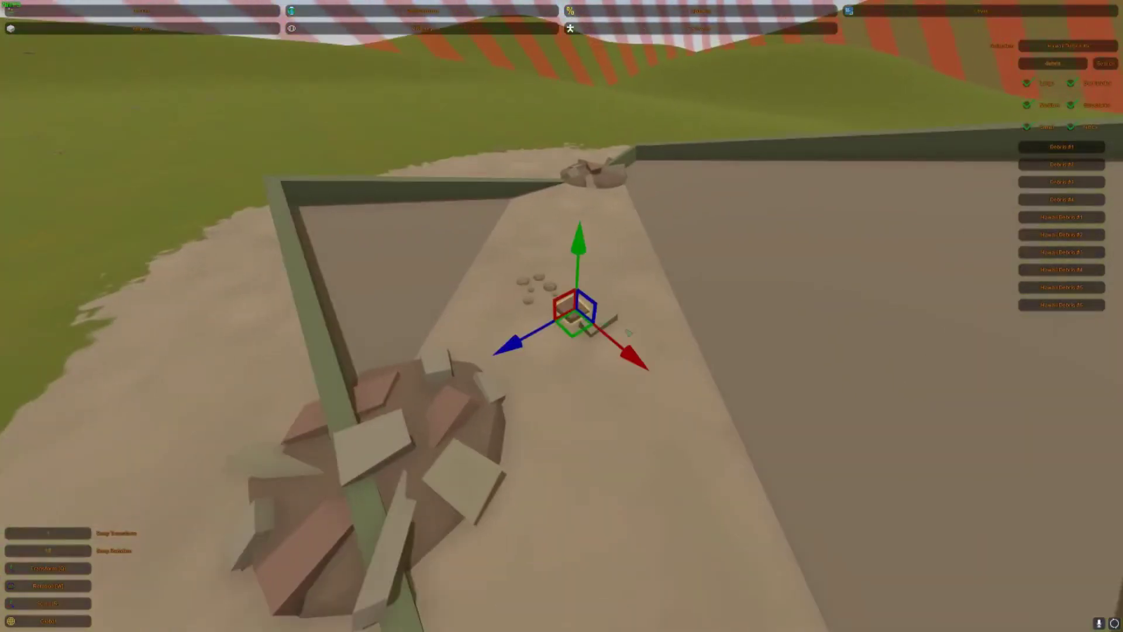
{"action": "key", "text": "Delete"}
Step: Scale up the Hawaii debris piece so it spans the strip between the piles, reposition it and deselect it
{"action": "left_click", "coordinate": [594, 173]}
{"action": "key", "text": "s"}
{"action": "right_click_drag", "start_coordinate": [594, 172], "coordinate": [614, 257]}
{"action": "left_click_drag", "start_coordinate": [601, 65], "coordinate": [626, 114]}
{"action": "key", "text": "r"}
{"action": "left_click_drag", "start_coordinate": [522, 99], "coordinate": [531, 158]}
{"action": "key", "text": "q"}
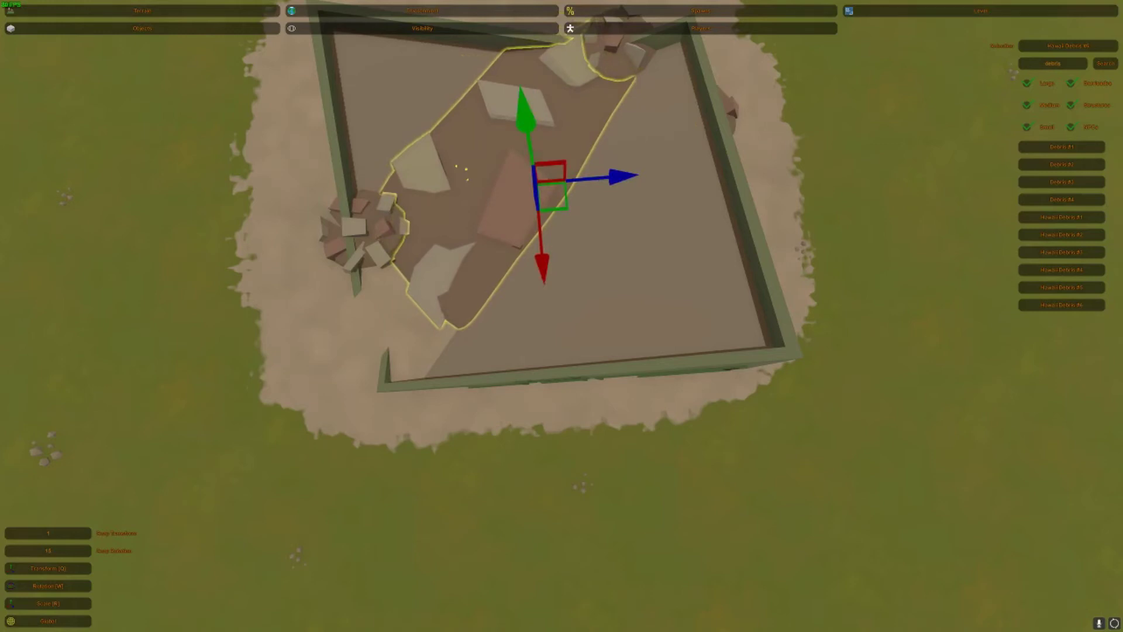
{"action": "left_click_drag", "start_coordinate": [553, 198], "coordinate": [537, 224]}
{"action": "right_click_drag", "start_coordinate": [537, 224], "coordinate": [585, 245]}
{"action": "left_click", "coordinate": [541, 142]}
Step: Try another Hawaii debris piece at the edge of the enlarged one and delete it
{"action": "key", "text": "d"}
{"action": "right_click_drag", "start_coordinate": [540, 143], "coordinate": [462, 53]}
{"action": "key", "text": "w"}
{"action": "right_click_drag", "start_coordinate": [561, 316], "coordinate": [562, 432]}
{"action": "key", "text": "s"}
{"action": "key", "text": "w"}
{"action": "key", "text": "e"}
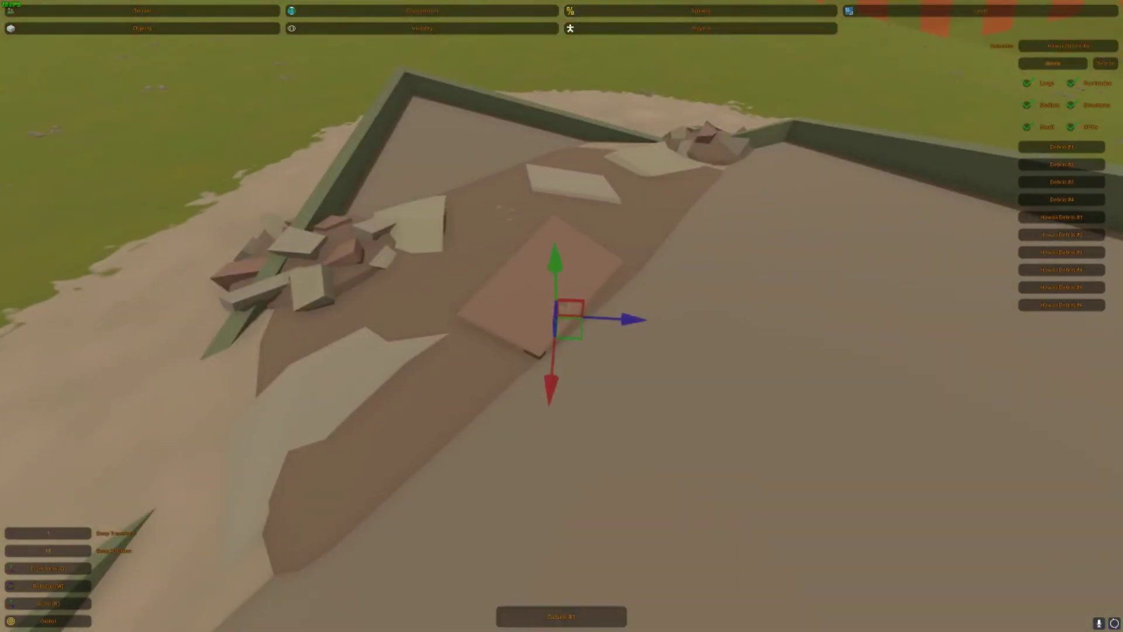
{"action": "key", "text": "Delete"}
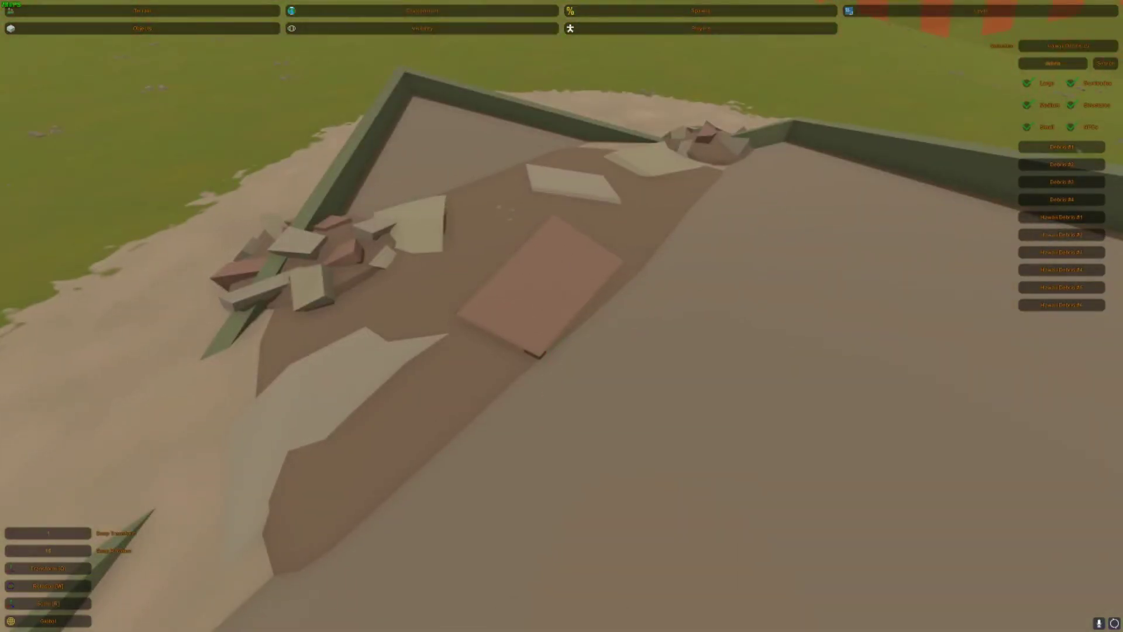
Step: Place Debris #1 at the edge of the enlarged debris, lower it slightly and deselect it
{"action": "left_click", "coordinate": [1079, 151]}
{"action": "key", "text": "s"}
{"action": "key", "text": "e"}
{"action": "left_click_drag", "start_coordinate": [561, 263], "coordinate": [563, 284]}
{"action": "left_click", "coordinate": [556, 321]}
Step: Select three of the debris piles around the bank together, lower them slightly and deselect them
{"action": "key", "text": "s"}
{"action": "key", "text": "d"}
{"action": "right_click_drag", "start_coordinate": [561, 316], "coordinate": [462, 234]}
{"action": "key", "text": "w"}
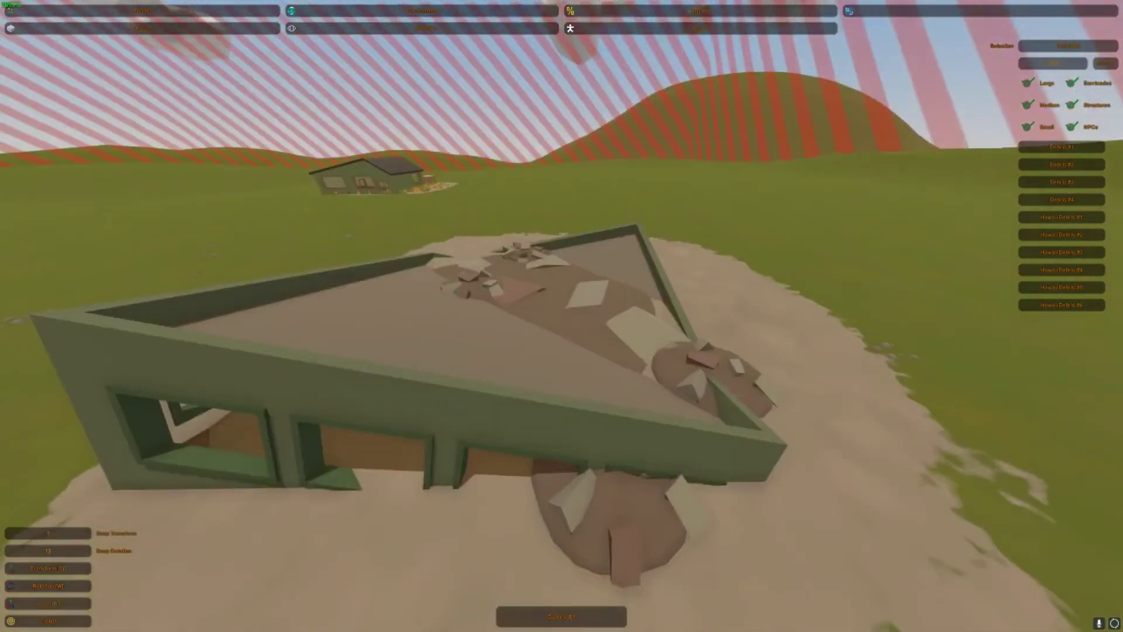
{"action": "left_click", "coordinate": [473, 281]}
{"action": "left_click", "coordinate": [701, 377], "text": "shift"}
{"action": "left_click", "coordinate": [619, 515], "text": "shift"}
{"action": "right_click_drag", "start_coordinate": [620, 515], "coordinate": [594, 416]}
{"action": "left_click_drag", "start_coordinate": [608, 398], "coordinate": [608, 409]}
{"action": "left_click", "coordinate": [608, 409]}
Step: List the crate objects and place an open crate on the grass away from the bank
{"action": "right_click_drag", "start_coordinate": [608, 409], "coordinate": [778, 468]}
{"action": "key", "text": "s"}
{"action": "key", "text": "a"}
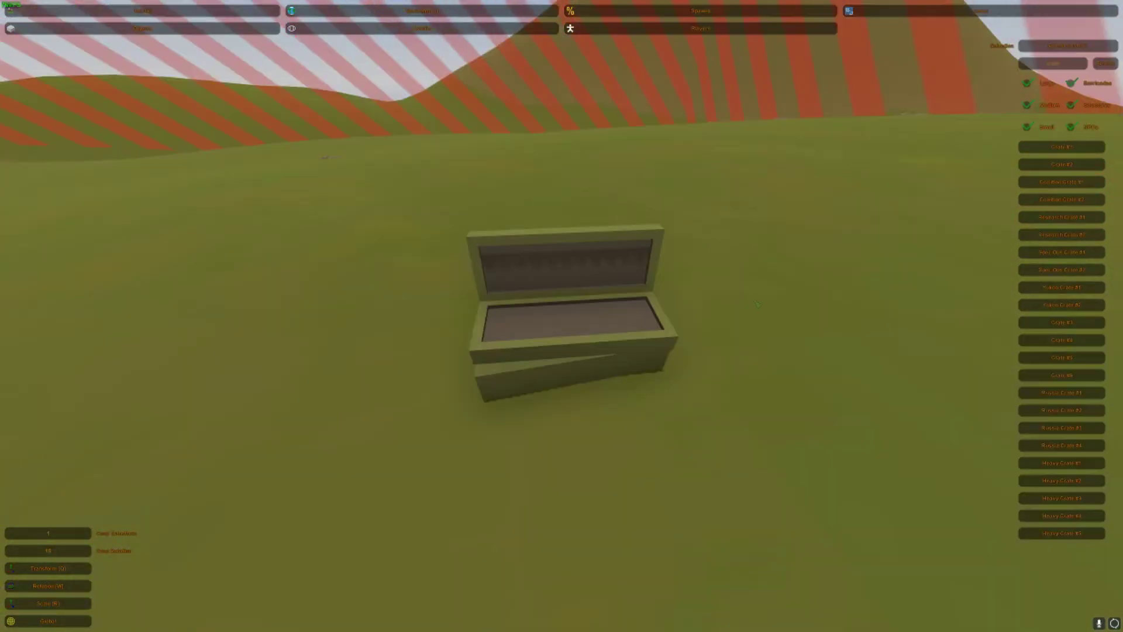
{"action": "key", "text": "d"}
{"action": "right_click_drag", "start_coordinate": [757, 304], "coordinate": [679, 266]}
{"action": "key", "text": "w"}
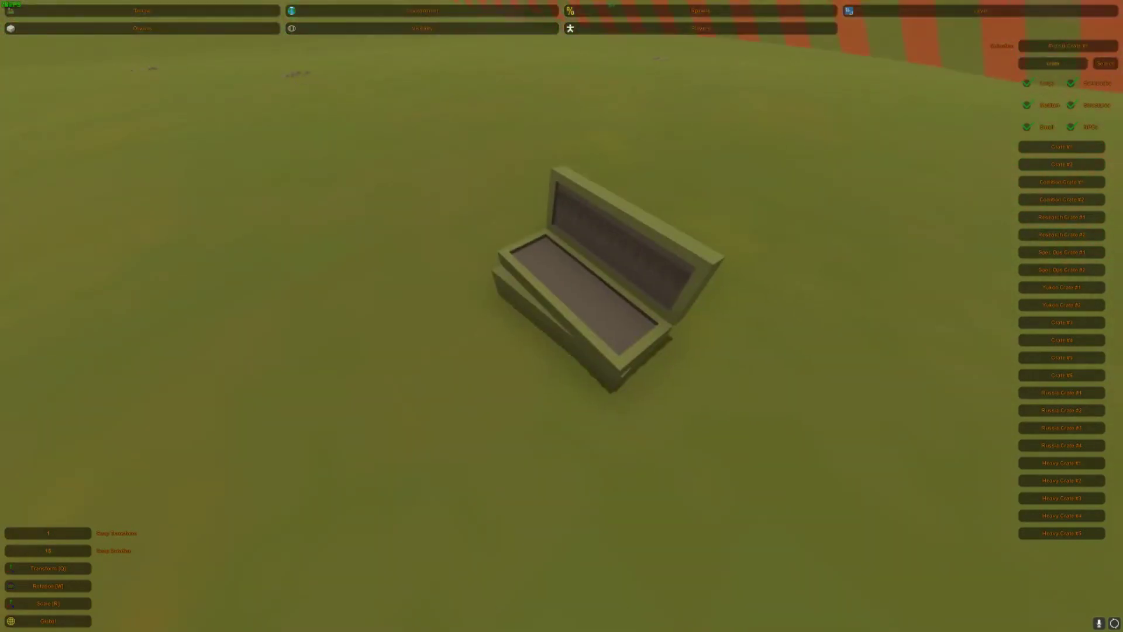
Step: Open the item spawn settings and the tier name for editing
{"action": "left_click", "coordinate": [609, 11]}
{"action": "left_click", "coordinate": [507, 28]}
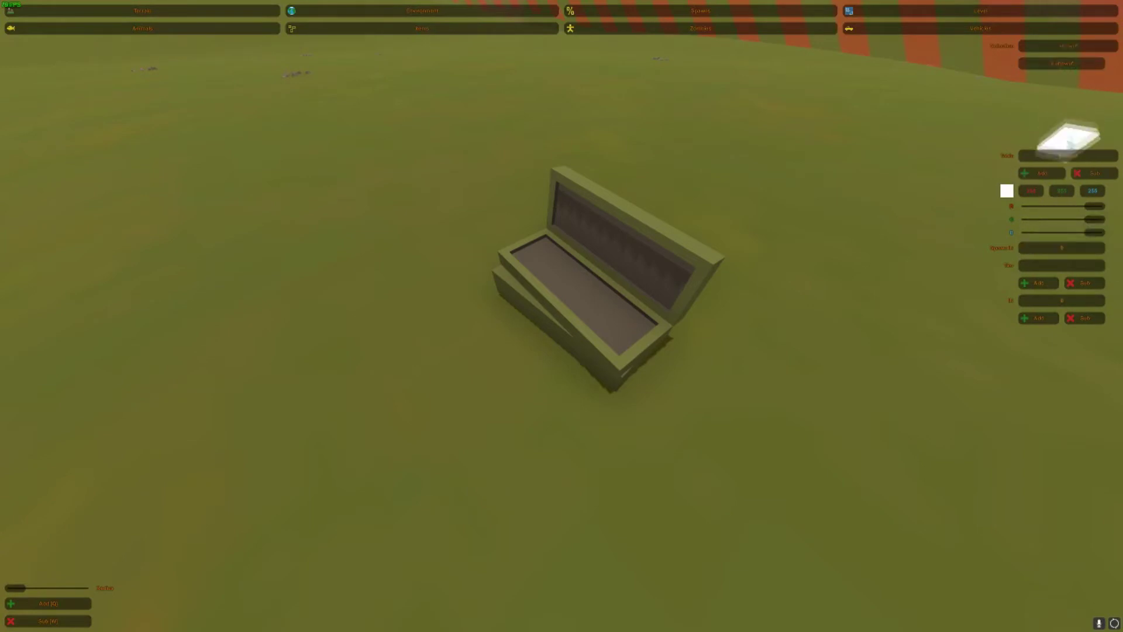
{"action": "left_click", "coordinate": [1059, 265]}
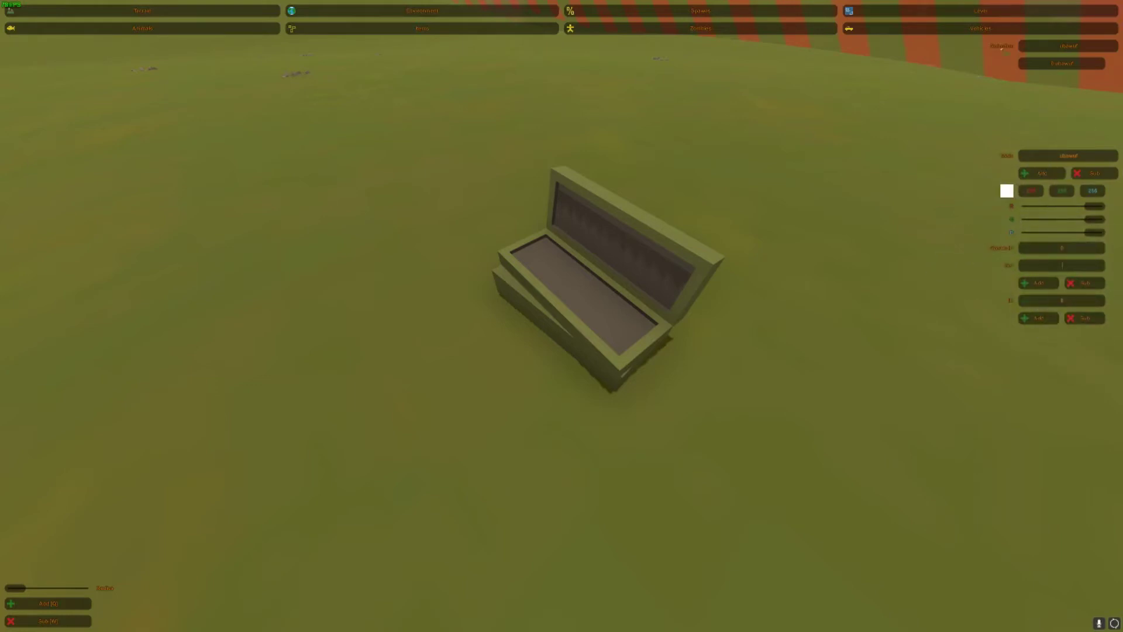
{"action": "right_click_drag", "start_coordinate": [759, 194], "coordinate": [763, 190]}
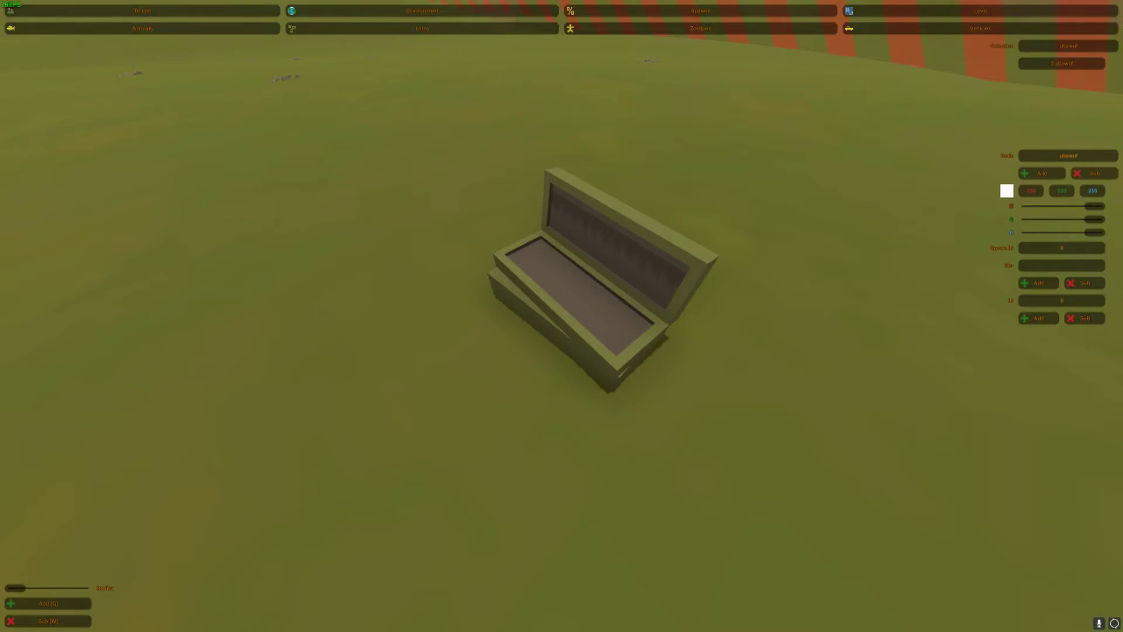
Step: Switch to the browser, examine the Steam guide's item spawn table IDs for the official maps, and return to the map editor
{"action": "key", "text": "alt+Tab"}
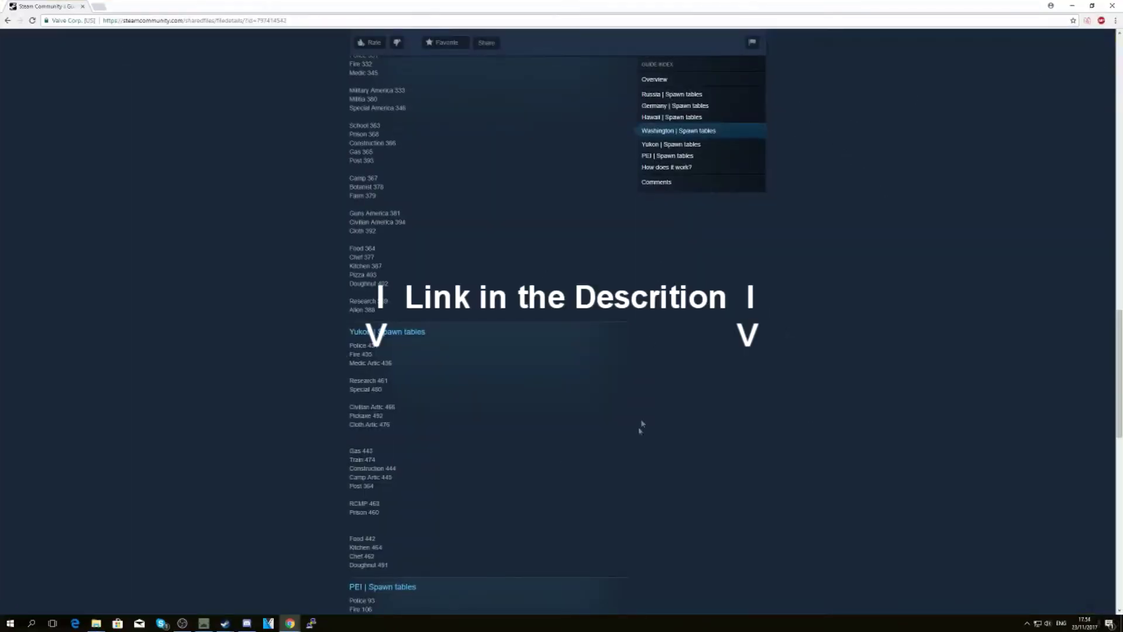
{"action": "scroll", "coordinate": [534, 331], "scroll_direction": "up", "scroll_amount": 15}
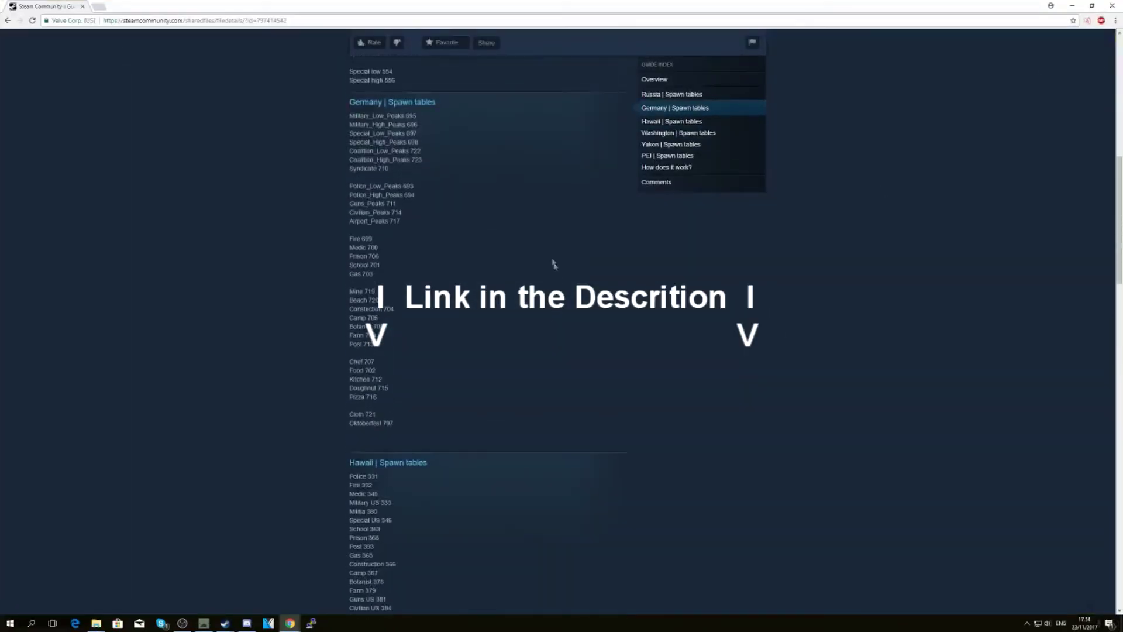
{"action": "scroll", "coordinate": [542, 218], "scroll_direction": "up", "scroll_amount": 10}
{"action": "scroll", "coordinate": [413, 288], "scroll_direction": "down", "scroll_amount": 12}
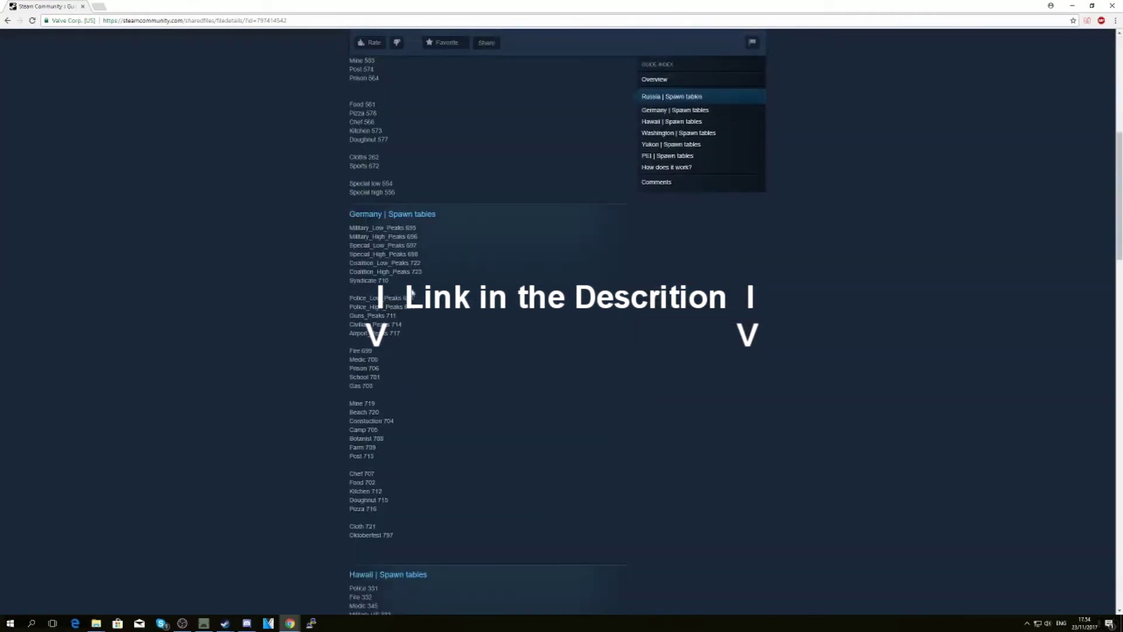
{"action": "scroll", "coordinate": [413, 288], "scroll_direction": "down", "scroll_amount": 15}
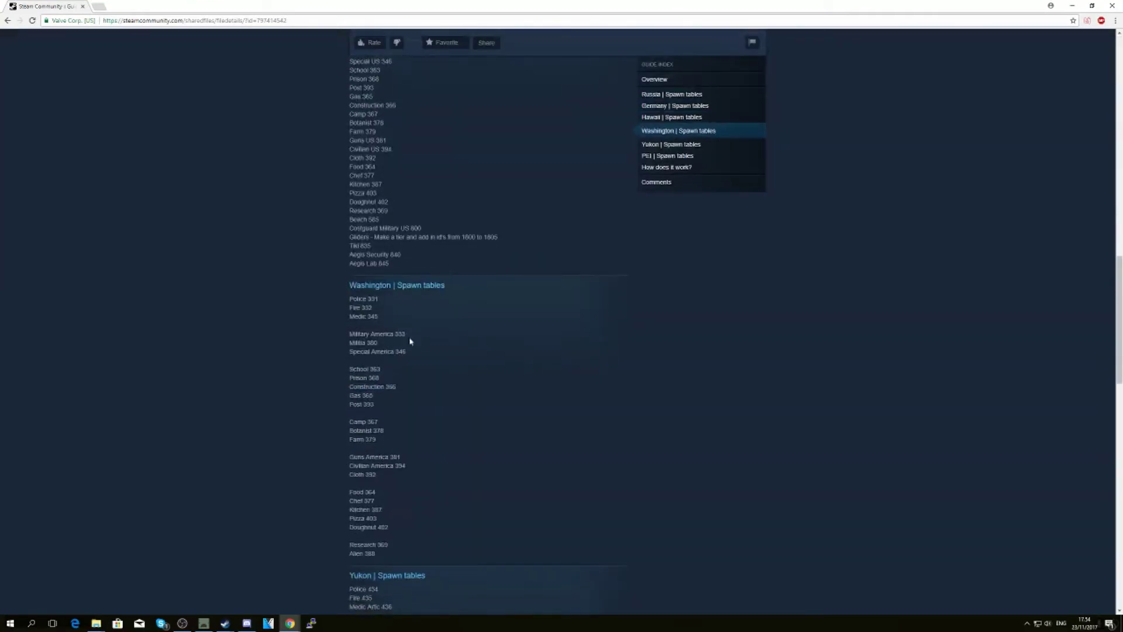
{"action": "scroll", "coordinate": [494, 226], "scroll_direction": "down", "scroll_amount": 14}
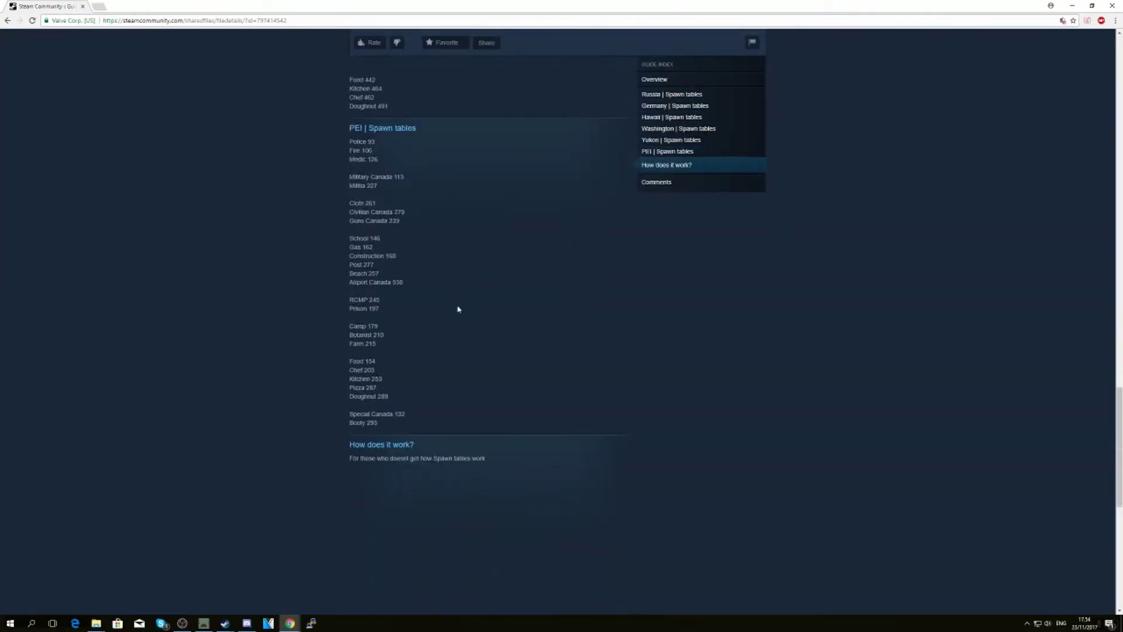
{"action": "scroll", "coordinate": [584, 269], "scroll_direction": "up", "scroll_amount": 15}
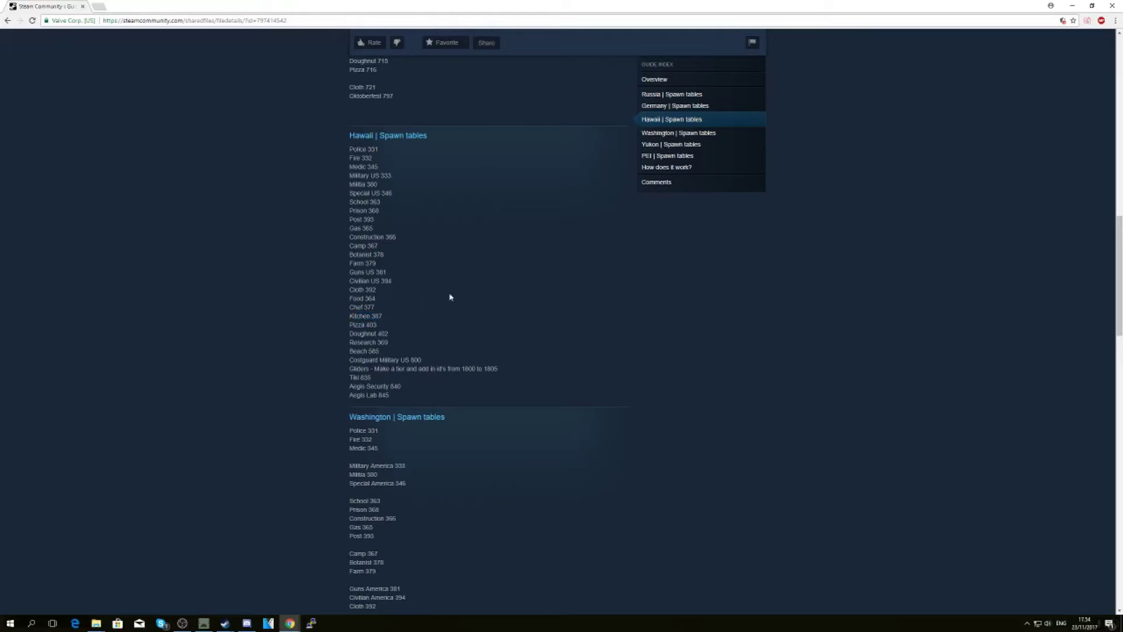
{"action": "scroll", "coordinate": [444, 293], "scroll_direction": "up", "scroll_amount": 12}
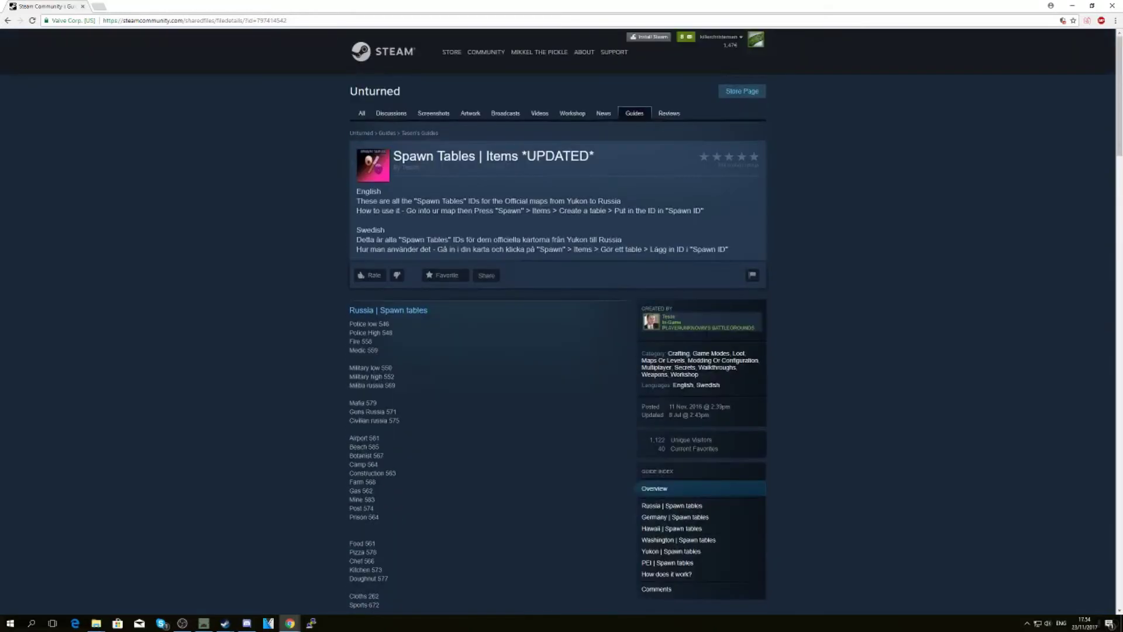
{"action": "scroll", "coordinate": [412, 237], "scroll_direction": "down", "scroll_amount": 3}
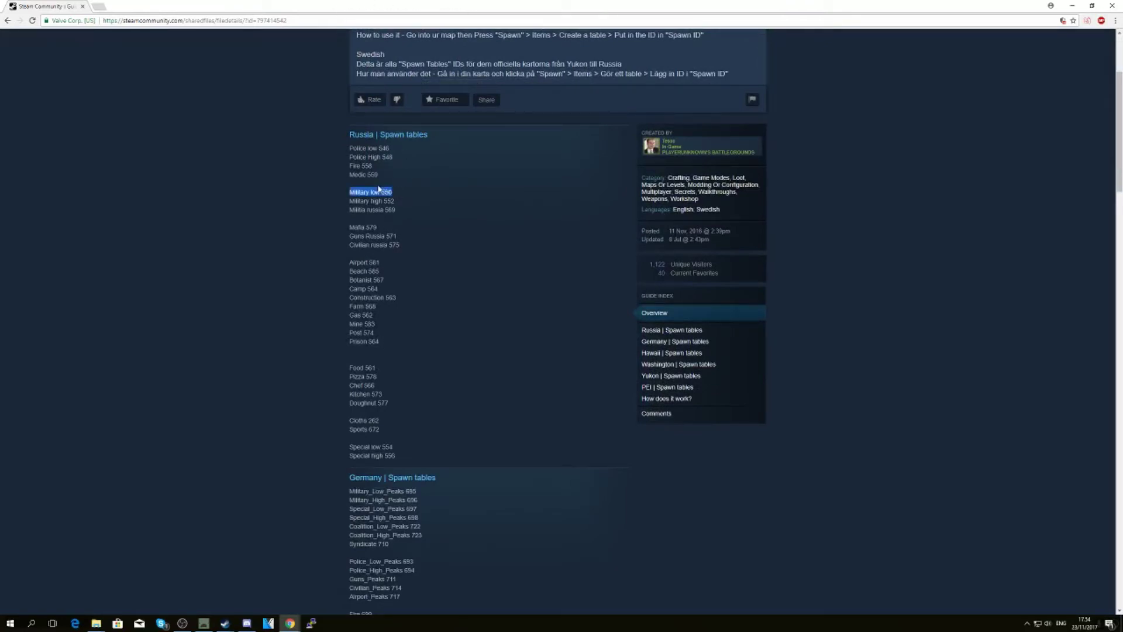
{"action": "left_click_drag", "start_coordinate": [345, 6], "coordinate": [1122, 169]}
{"action": "right_click_drag", "start_coordinate": [561, 304], "coordinate": [591, 300]}
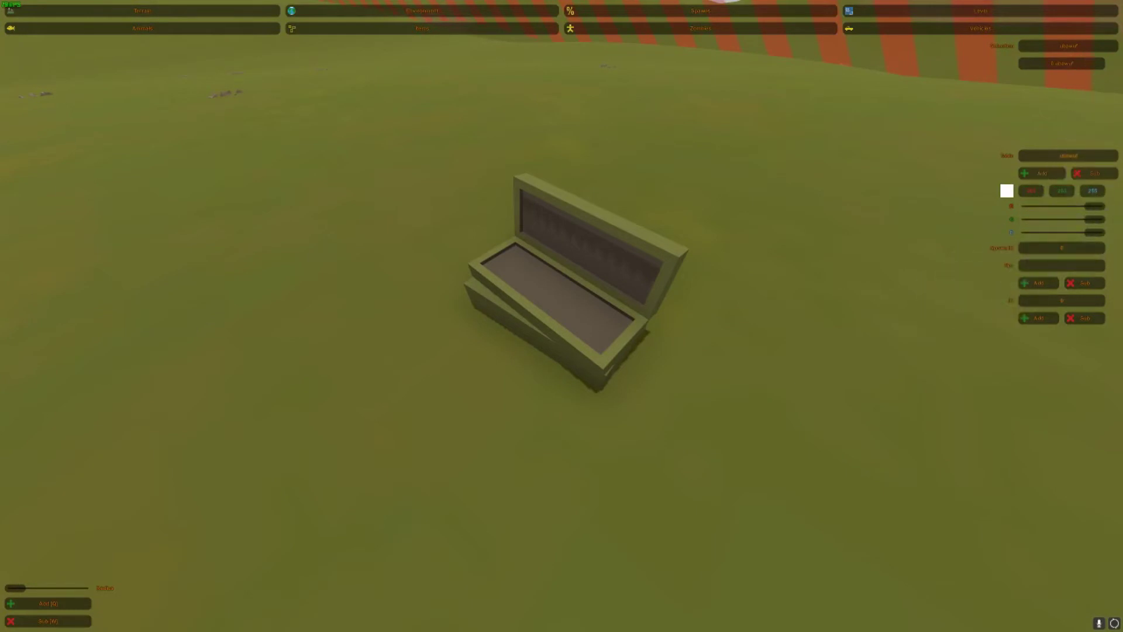
Step: Look up a spawn table ID in the browser guide and return to the item table's spawn ID in the map editor
{"action": "key", "text": "alt+Tab"}
{"action": "left_click_drag", "start_coordinate": [828, 129], "coordinate": [607, 83]}
{"action": "key", "text": "alt+Tab"}
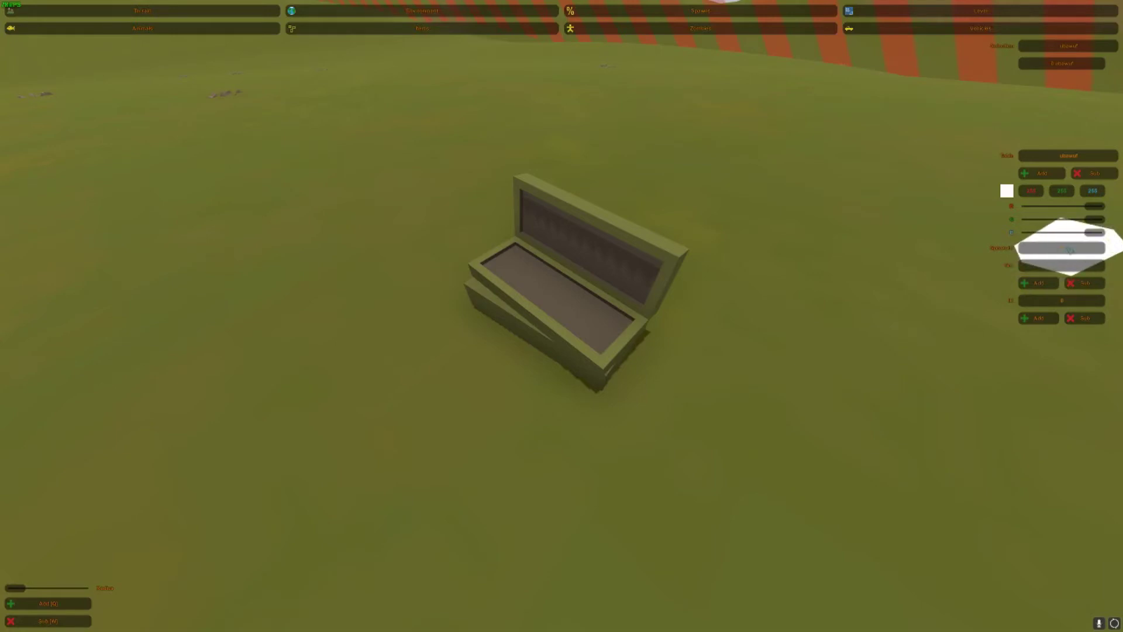
Step: Place two item spawn points side by side inside the open crate
{"action": "right_click_drag", "start_coordinate": [955, 263], "coordinate": [562, 316]}
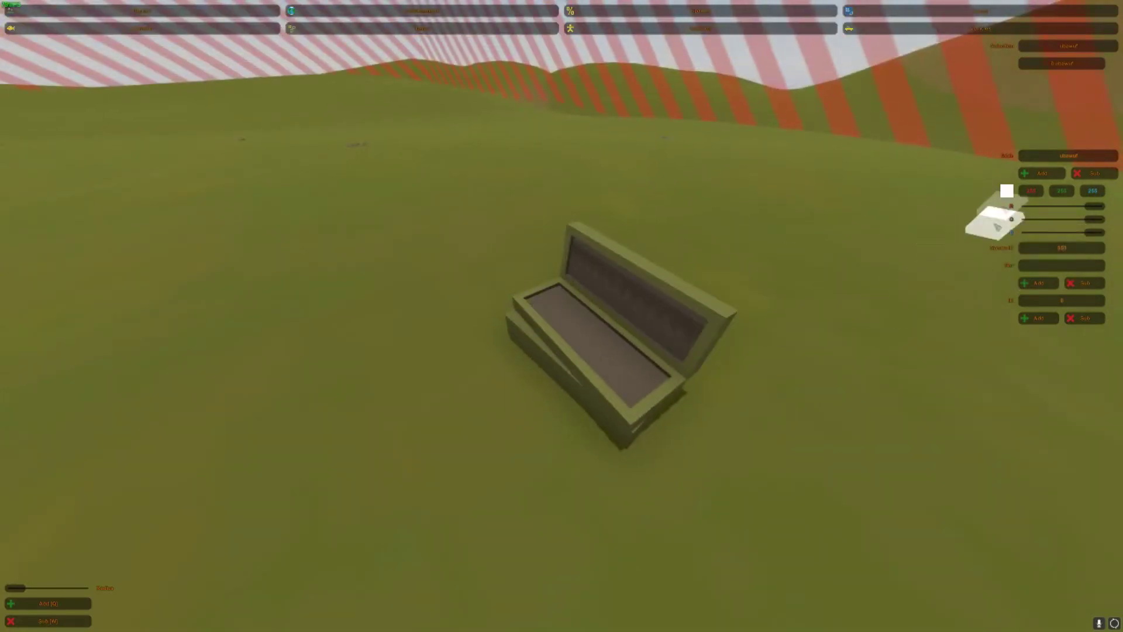
{"action": "key", "text": "a"}
{"action": "right_click_drag", "start_coordinate": [870, 270], "coordinate": [562, 316]}
{"action": "key", "text": "a"}
{"action": "right_click_drag", "start_coordinate": [887, 190], "coordinate": [562, 316]}
{"action": "key", "text": "w"}
{"action": "key", "text": "s"}
{"action": "key", "text": "w"}
{"action": "left_click", "coordinate": [491, 318]}
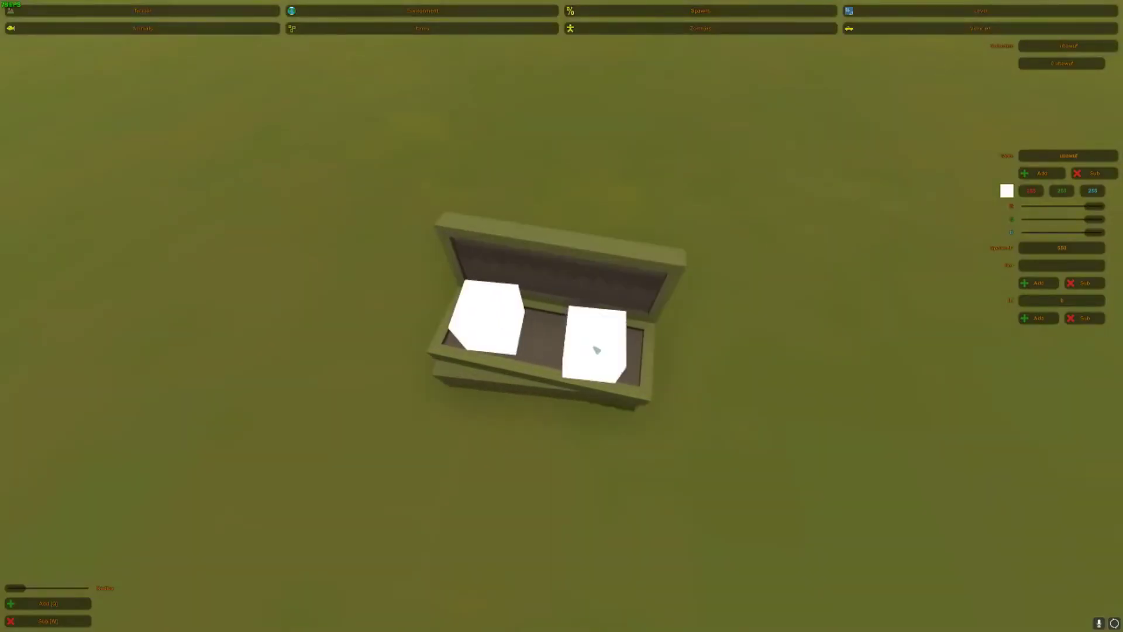
{"action": "left_click", "coordinate": [587, 329]}
{"action": "key", "text": "s"}
{"action": "right_click_drag", "start_coordinate": [621, 378], "coordinate": [561, 316]}
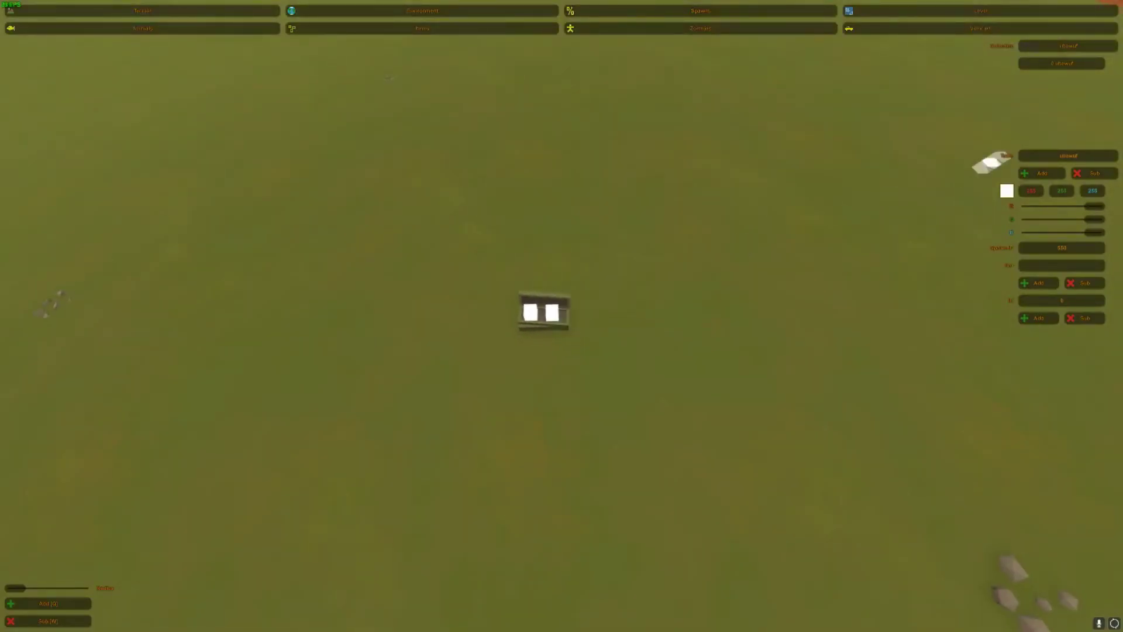
Step: Add a player spawn point facing the crate and exit the map editor to the main menu
{"action": "left_click", "coordinate": [911, 6]}
{"action": "left_click", "coordinate": [700, 28]}
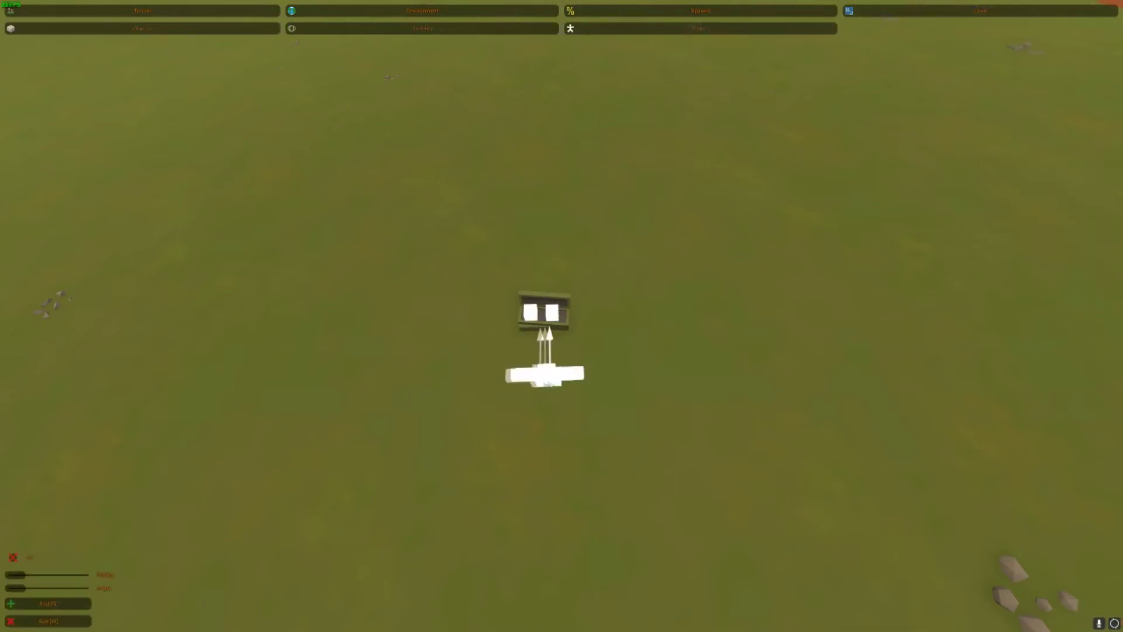
{"action": "key", "text": "Escape"}
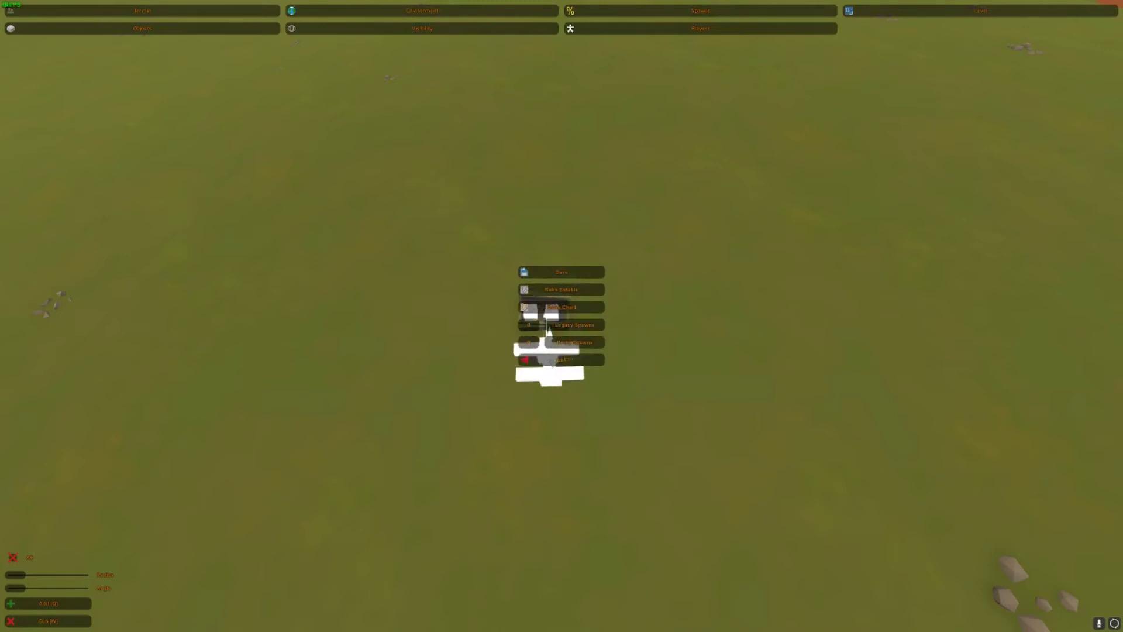
{"action": "left_click", "coordinate": [556, 359]}
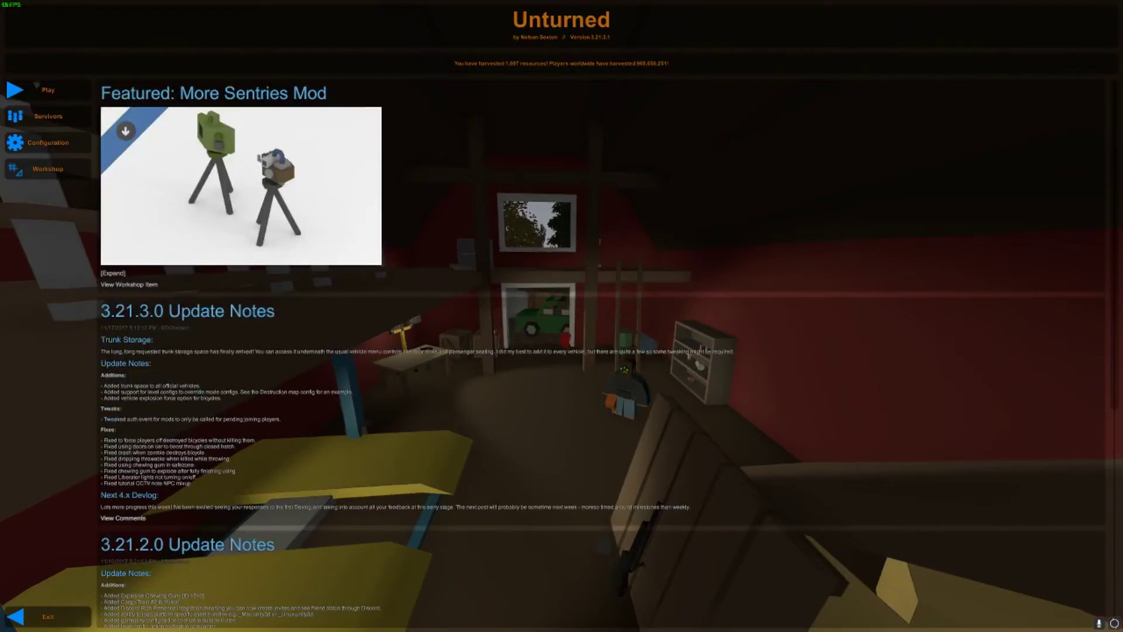
Step: Open the singleplayer map selection and list the workshop maps
{"action": "left_click", "coordinate": [37, 87]}
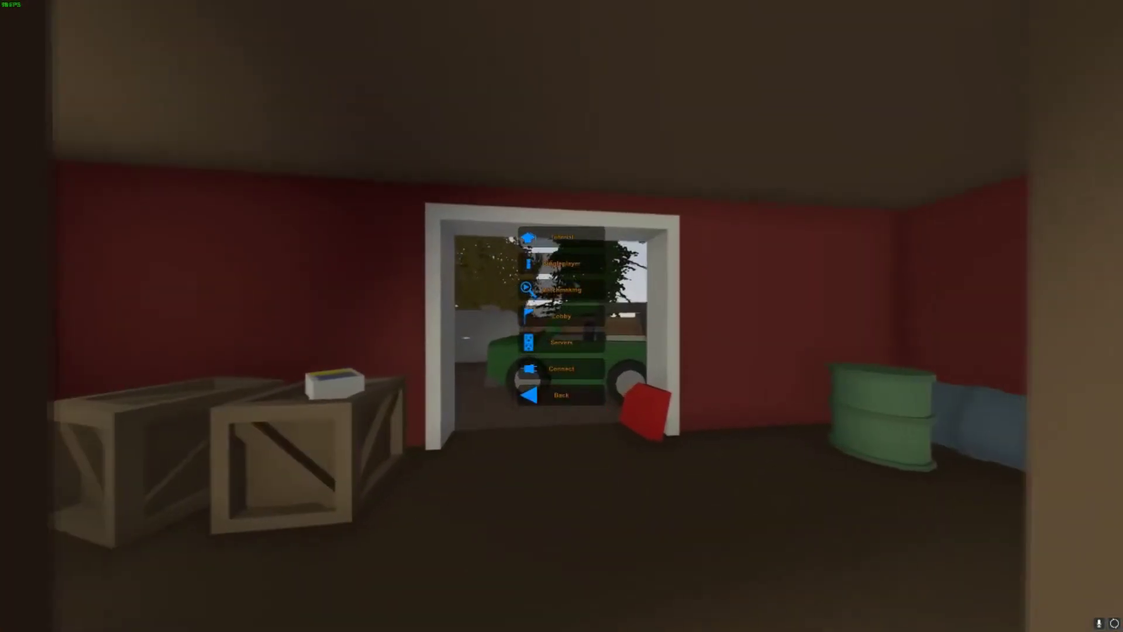
{"action": "left_click", "coordinate": [538, 263]}
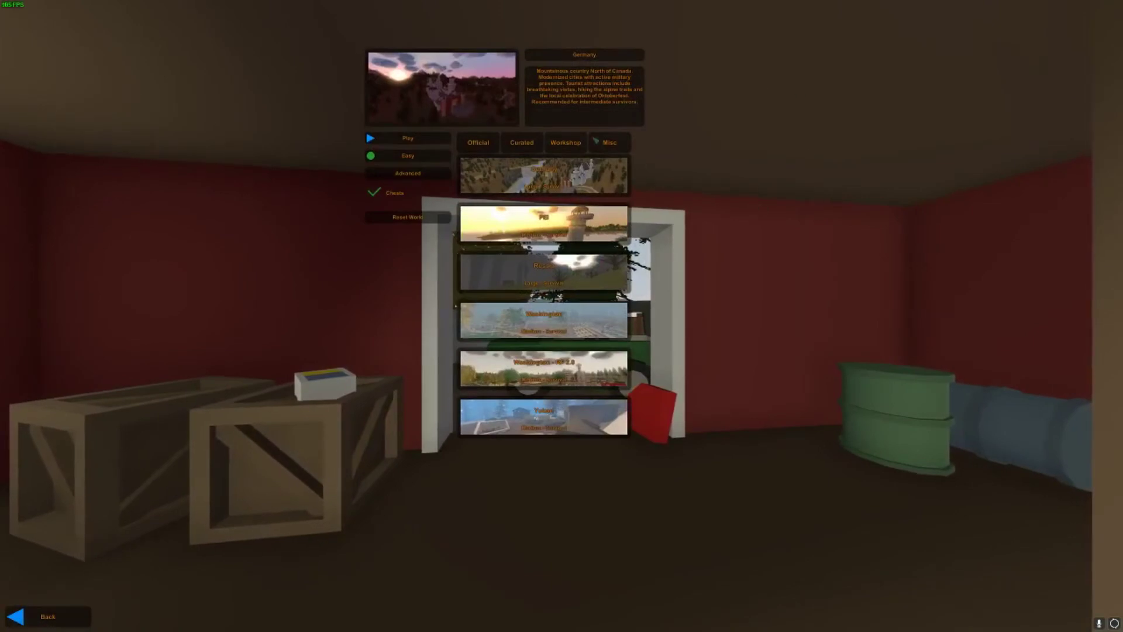
{"action": "left_click", "coordinate": [565, 143]}
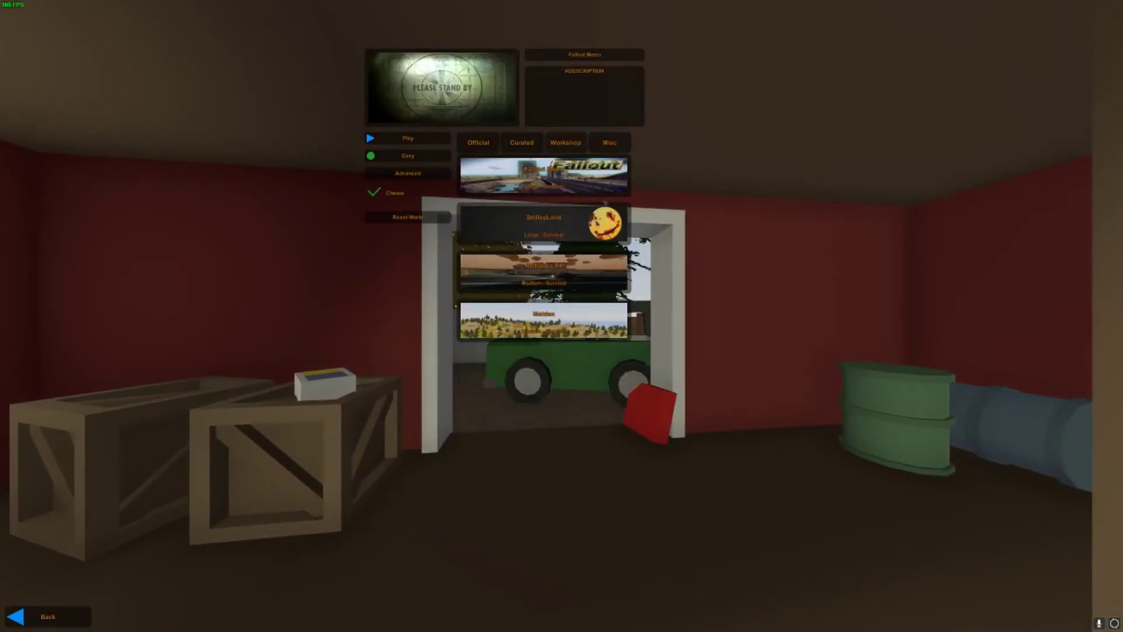
Step: Start a singleplayer game on Random generic map from the miscellaneous maps
{"action": "left_click", "coordinate": [610, 143]}
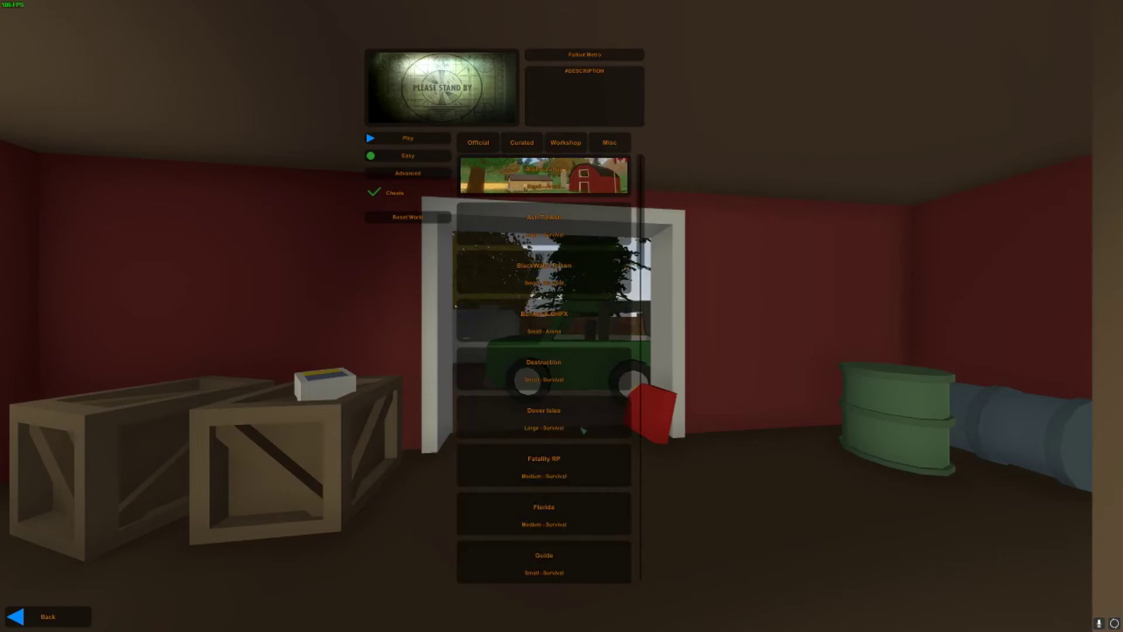
{"action": "scroll", "coordinate": [583, 430], "scroll_direction": "down", "scroll_amount": 10}
{"action": "left_click", "coordinate": [544, 419]}
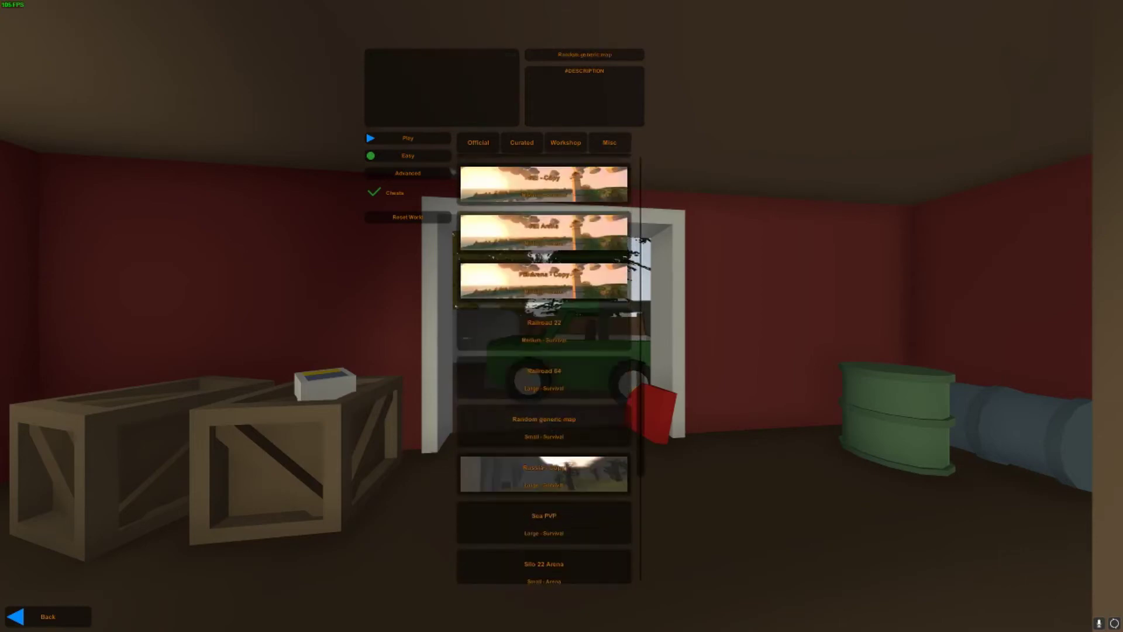
{"action": "left_click", "coordinate": [425, 139]}
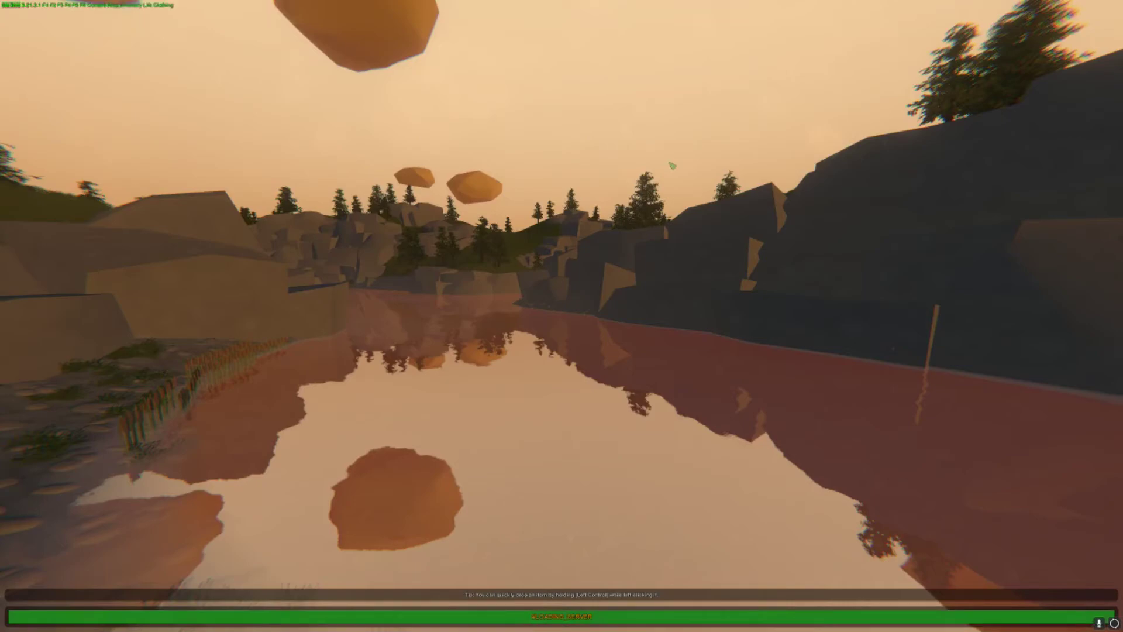
Step: Pick up the Military Bottom from the open crate and put it on the character
{"action": "key", "text": "w"}
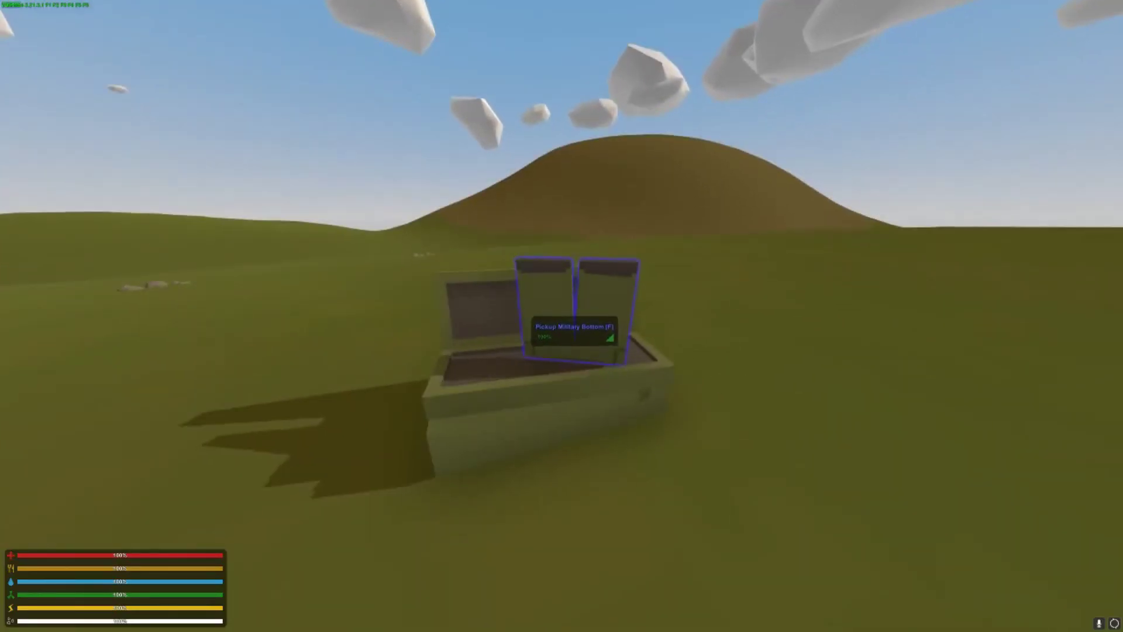
{"action": "key", "text": "h"}
{"action": "key", "text": "f"}
{"action": "key", "text": "g"}
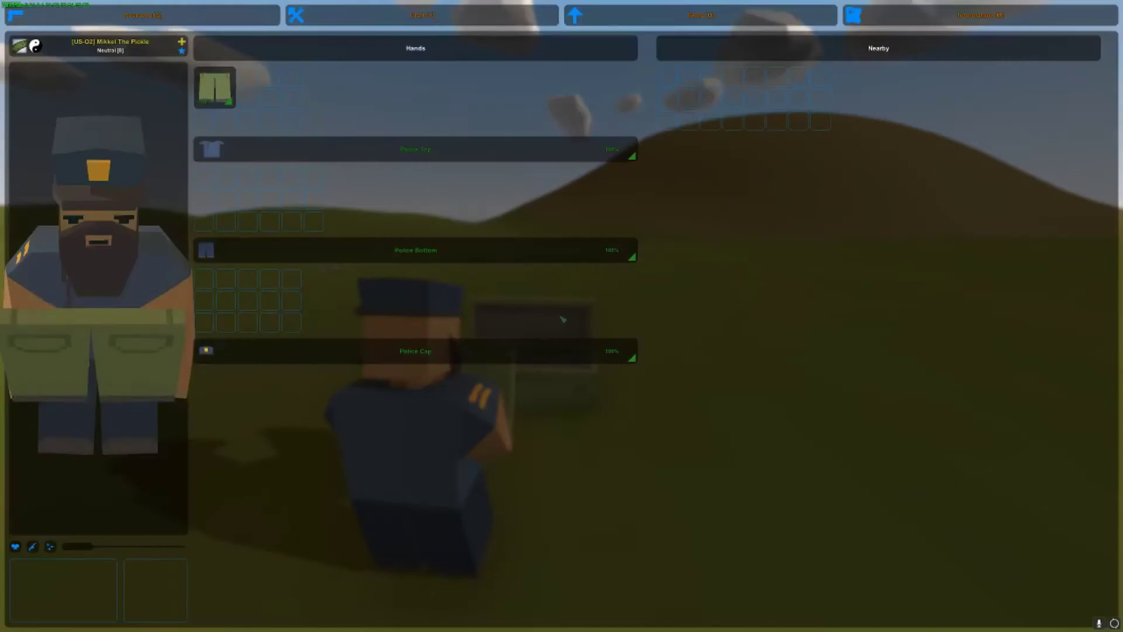
{"action": "key", "text": "g"}
{"action": "left_click", "coordinate": [561, 316]}
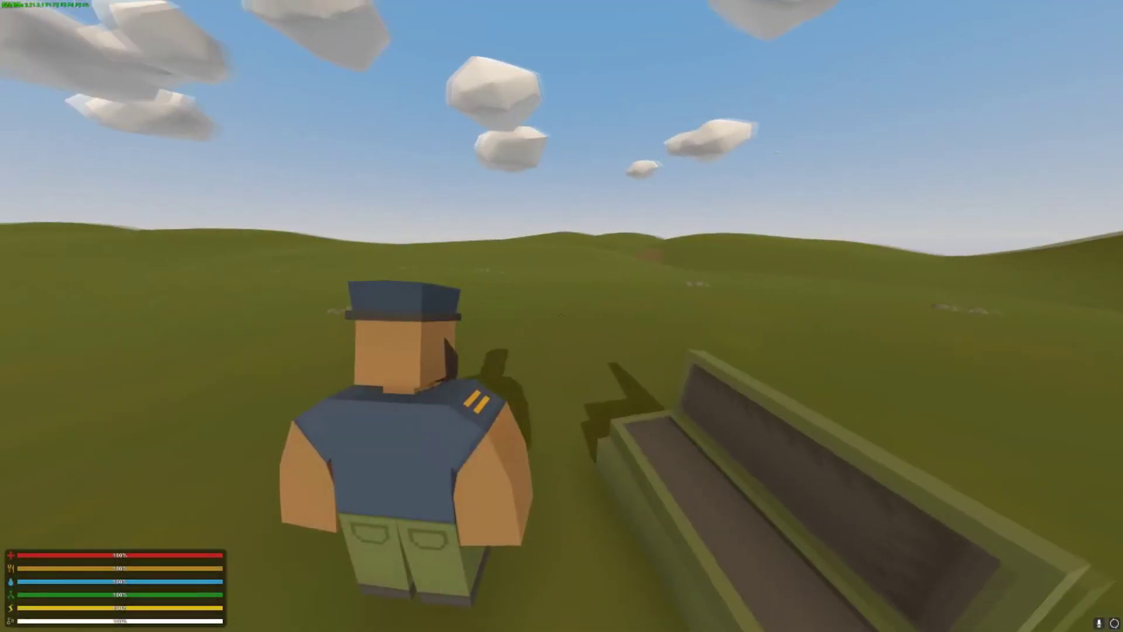
Step: Inspect the crate from several sides and the character's inventory, and leave the test for the map editor
{"action": "key", "text": "h"}
{"action": "key", "text": "w"}
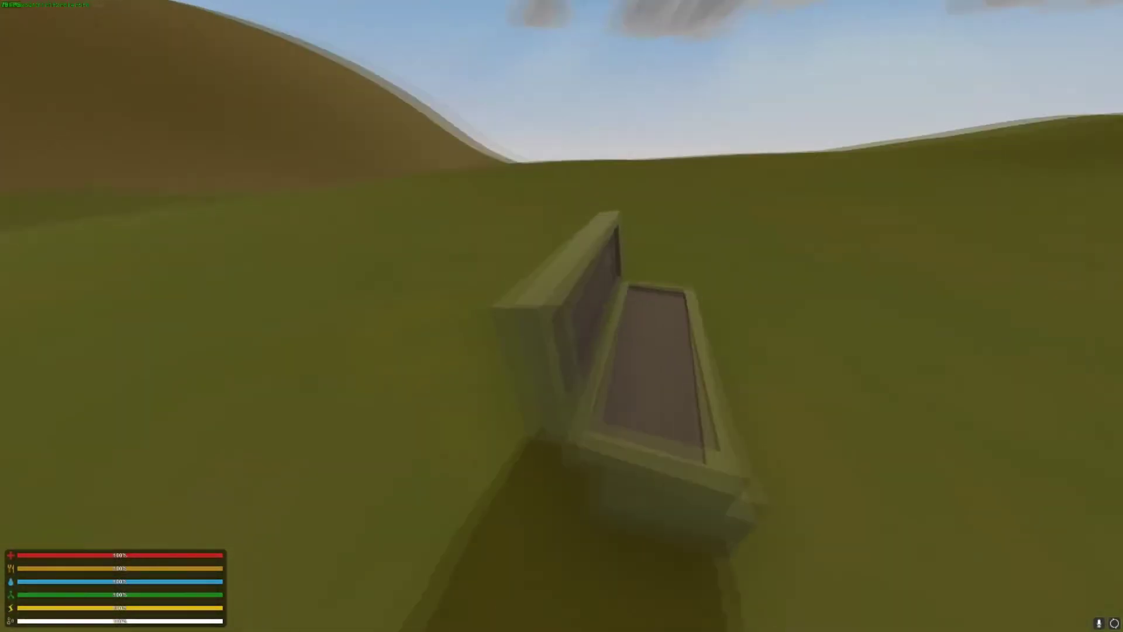
{"action": "left_click", "coordinate": [562, 316]}
{"action": "key", "text": "d"}
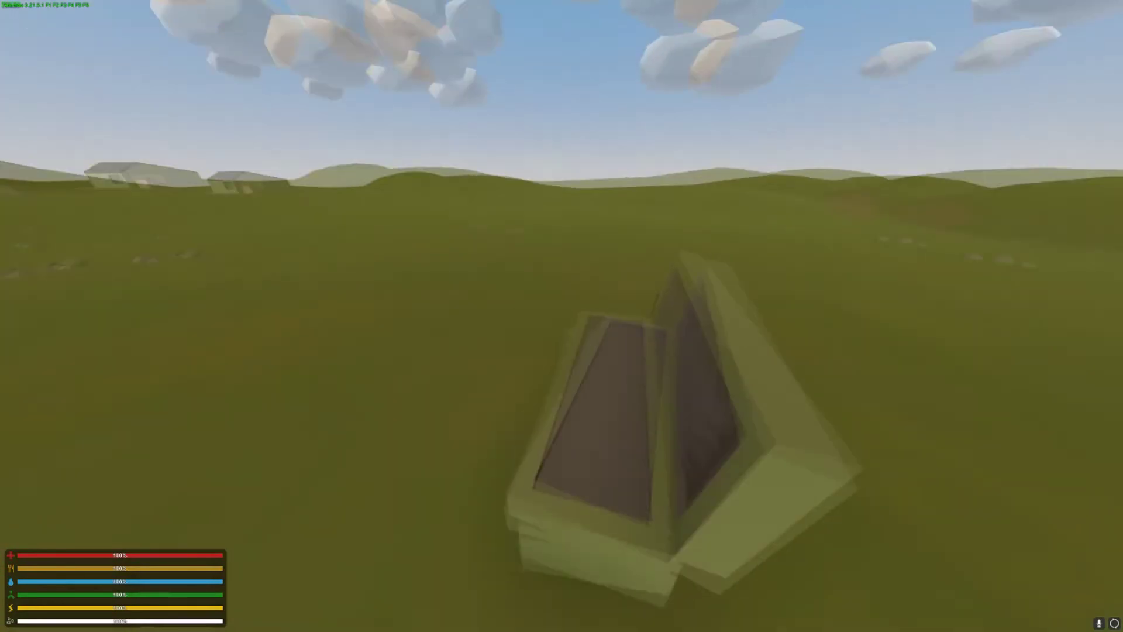
{"action": "key", "text": "h"}
{"action": "key", "text": "g"}
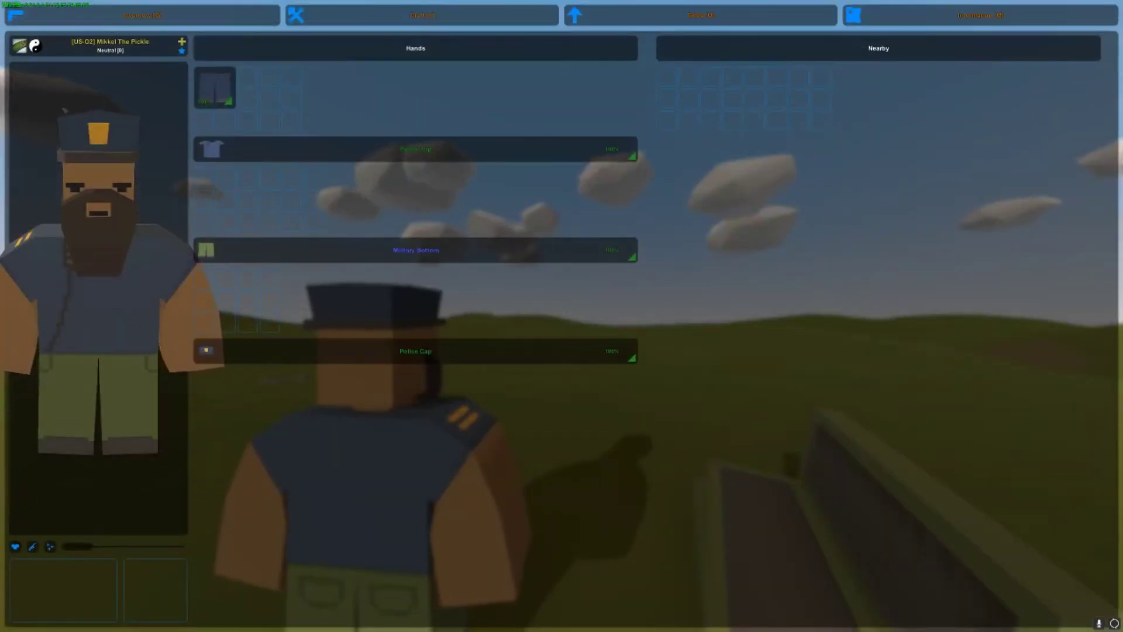
{"action": "key", "text": "g"}
{"action": "key", "text": "w"}
{"action": "right_click", "coordinate": [561, 316]}
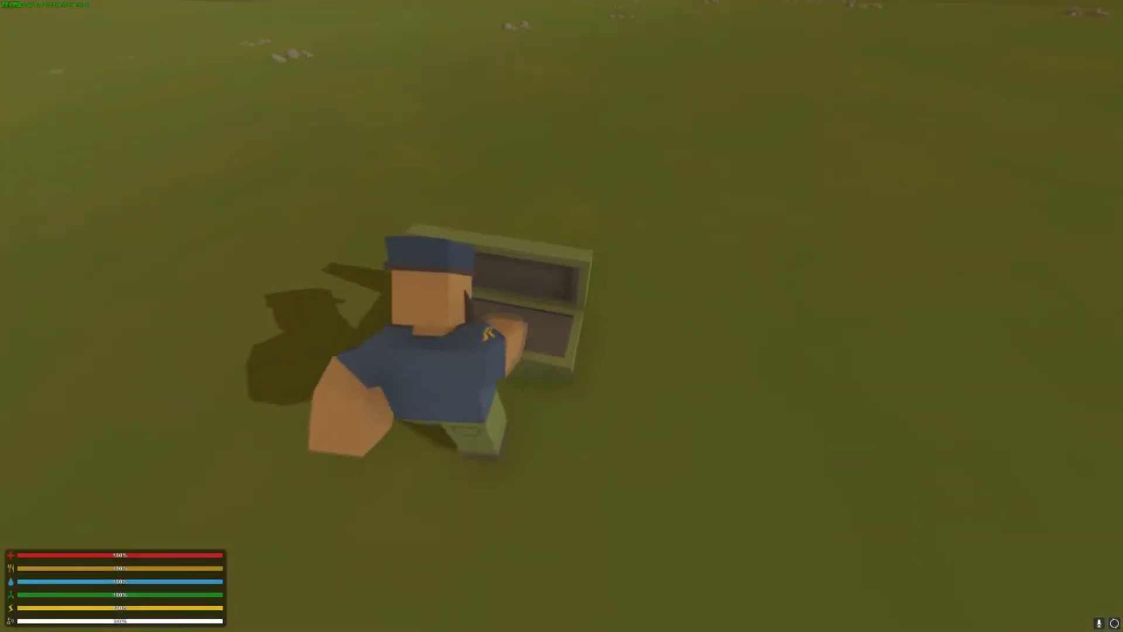
{"action": "key", "text": "h"}
{"action": "key", "text": "Escape"}
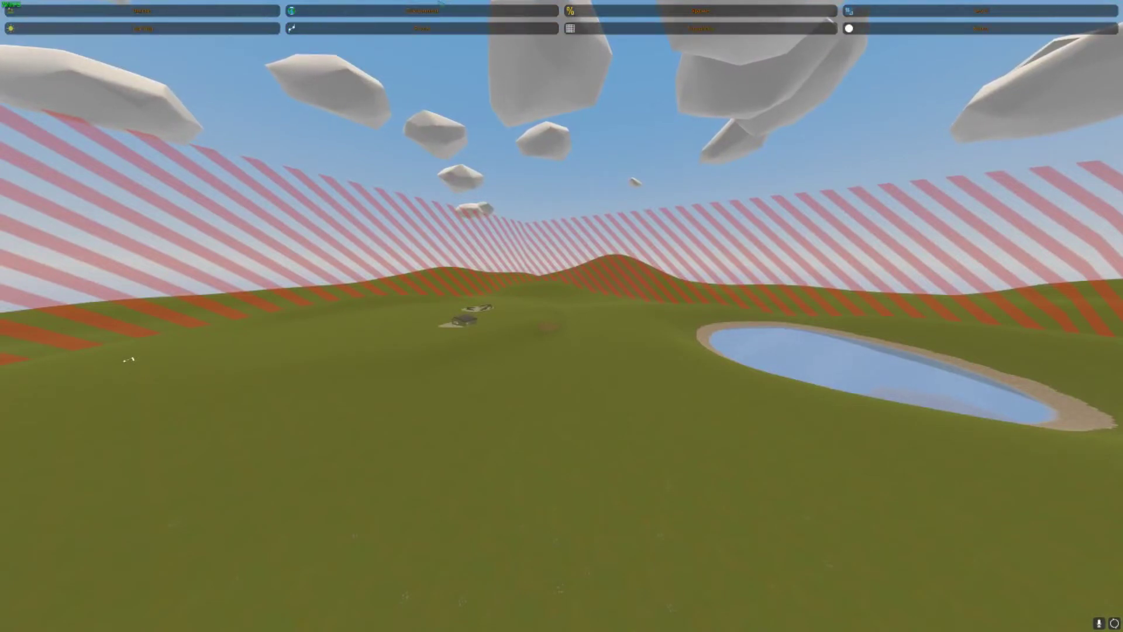
Step: Open the lighting settings and examine the list of colour options beside the lake
{"action": "left_click", "coordinate": [238, 29]}
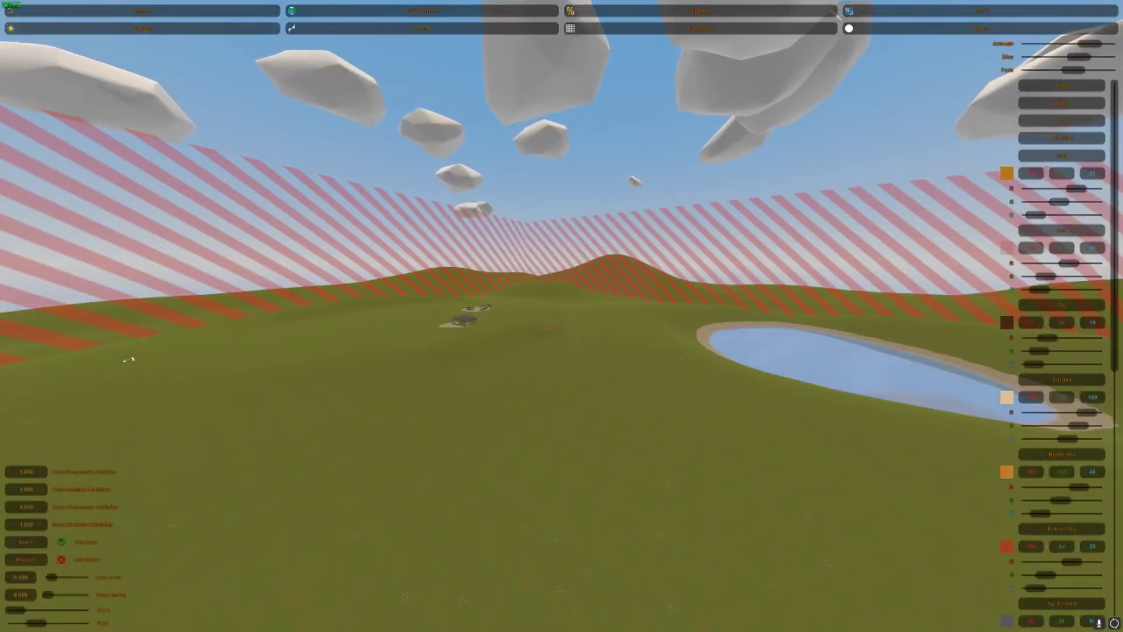
{"action": "right_click_drag", "start_coordinate": [836, 8], "coordinate": [848, 76]}
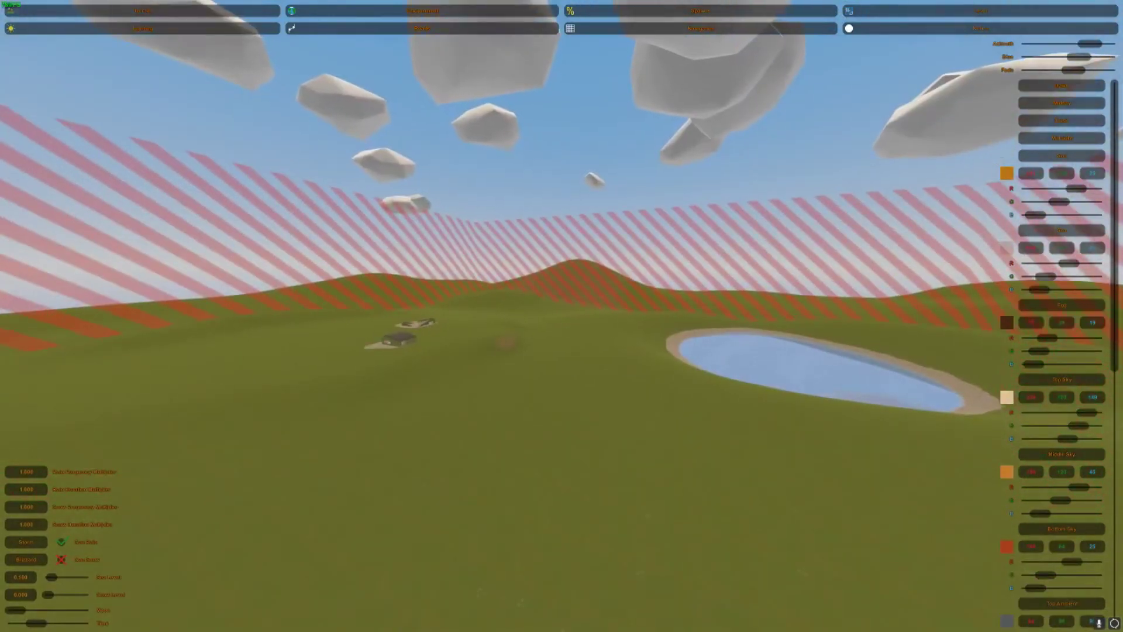
{"action": "scroll", "coordinate": [1079, 132], "scroll_direction": "down", "scroll_amount": 8}
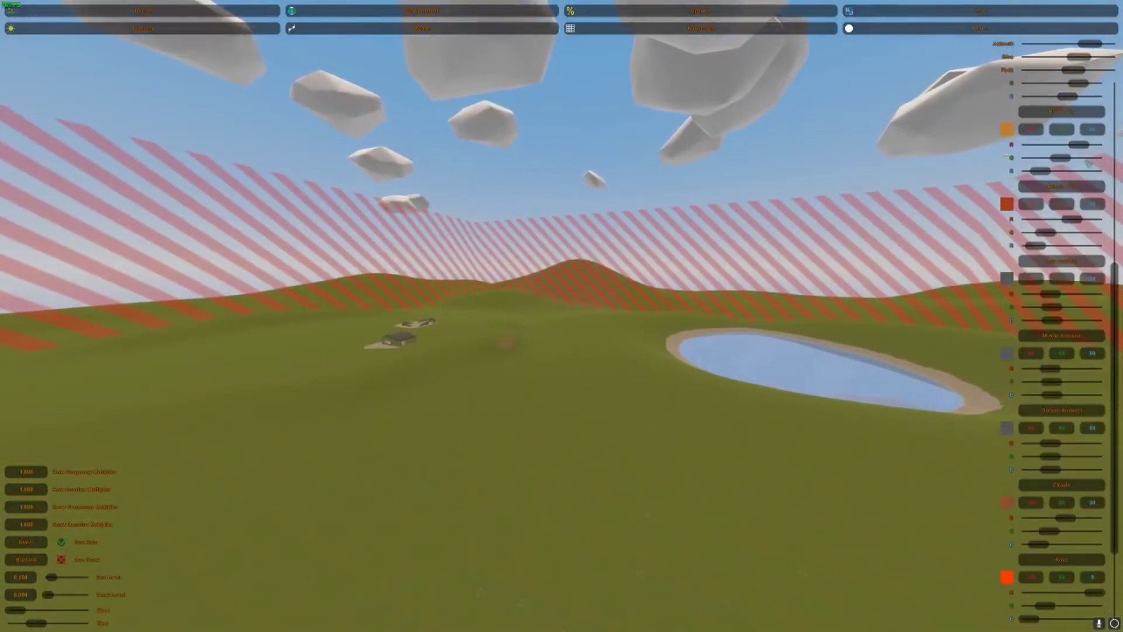
{"action": "scroll", "coordinate": [1088, 164], "scroll_direction": "down", "scroll_amount": 3}
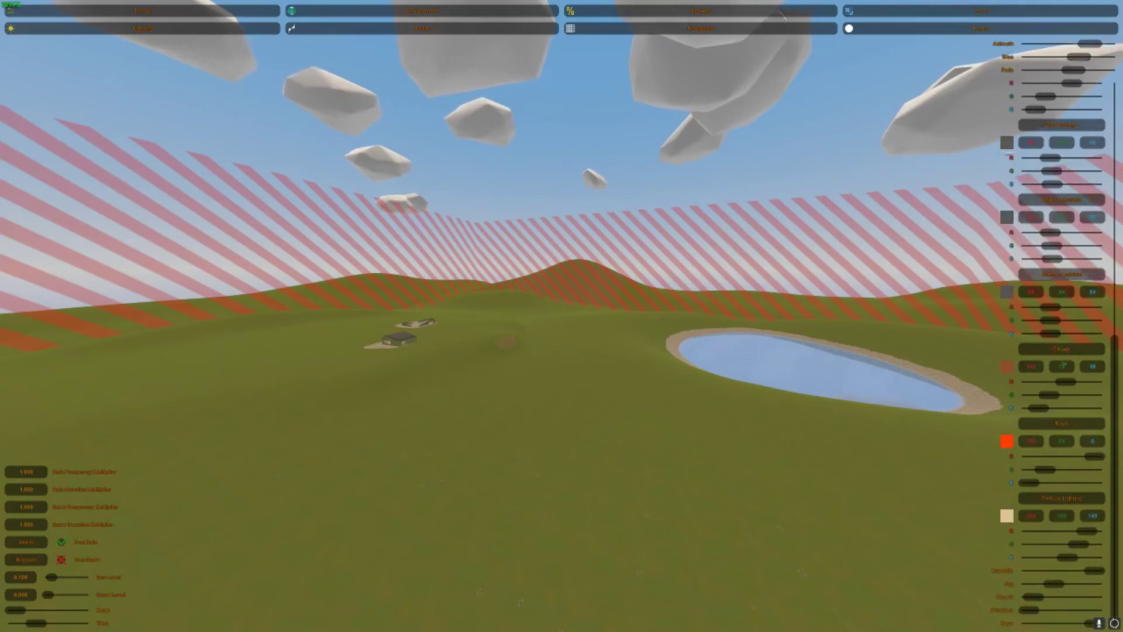
{"action": "scroll", "coordinate": [1061, 293], "scroll_direction": "up", "scroll_amount": 10}
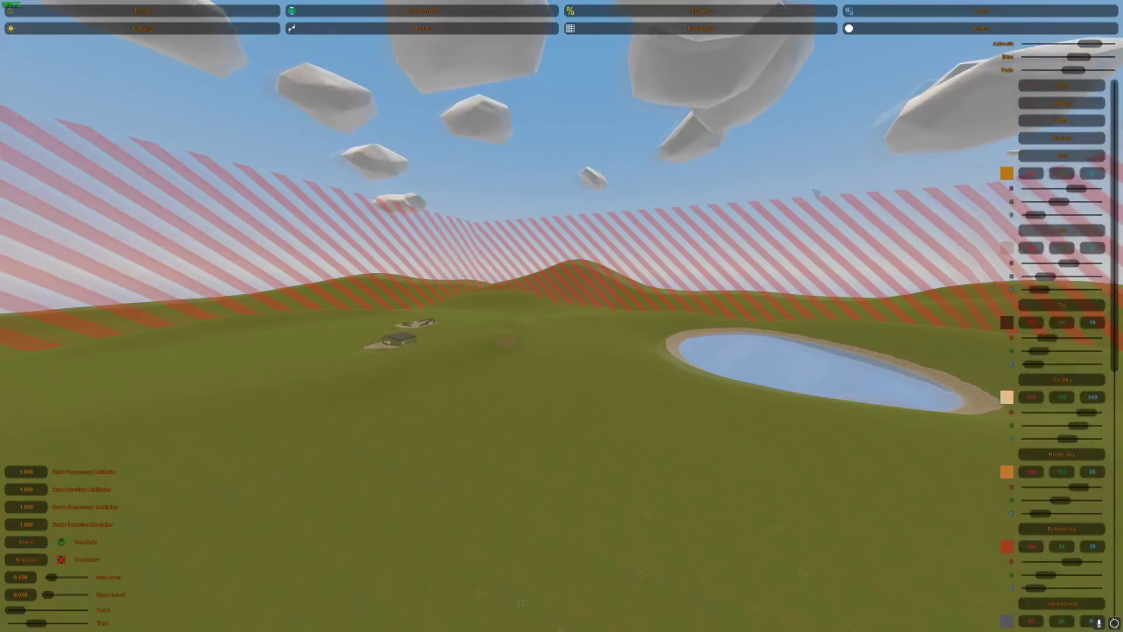
{"action": "right_click_drag", "start_coordinate": [562, 315], "coordinate": [633, 243]}
{"action": "key", "text": "w"}
{"action": "right_click_drag", "start_coordinate": [562, 316], "coordinate": [628, 284]}
{"action": "scroll", "coordinate": [1059, 360], "scroll_direction": "down", "scroll_amount": 10}
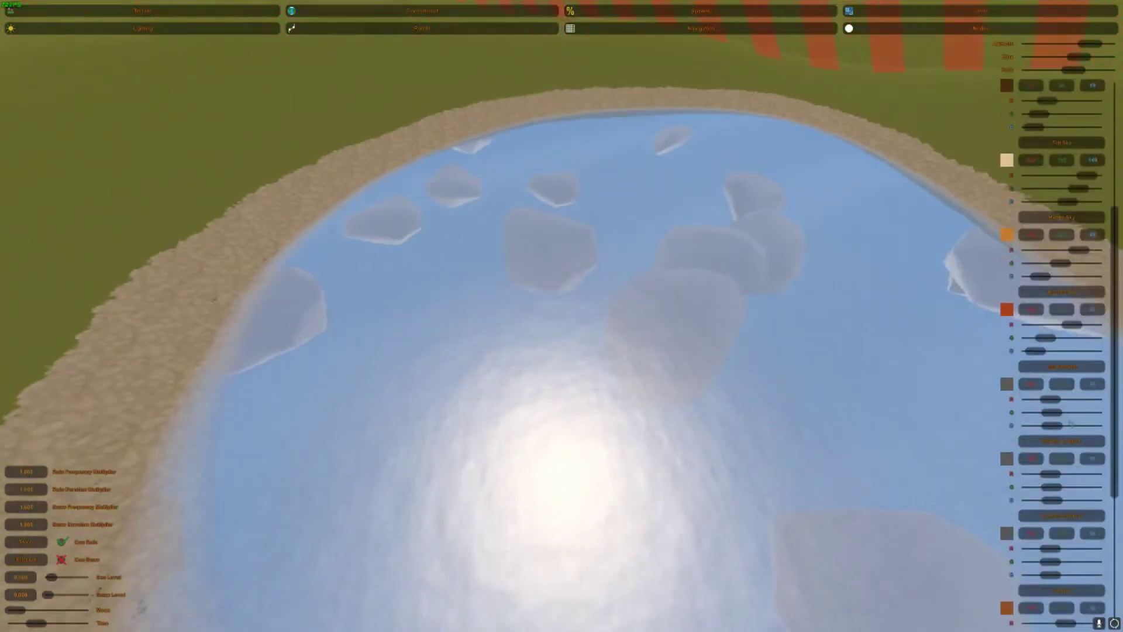
{"action": "scroll", "coordinate": [1060, 360], "scroll_direction": "up", "scroll_amount": 10}
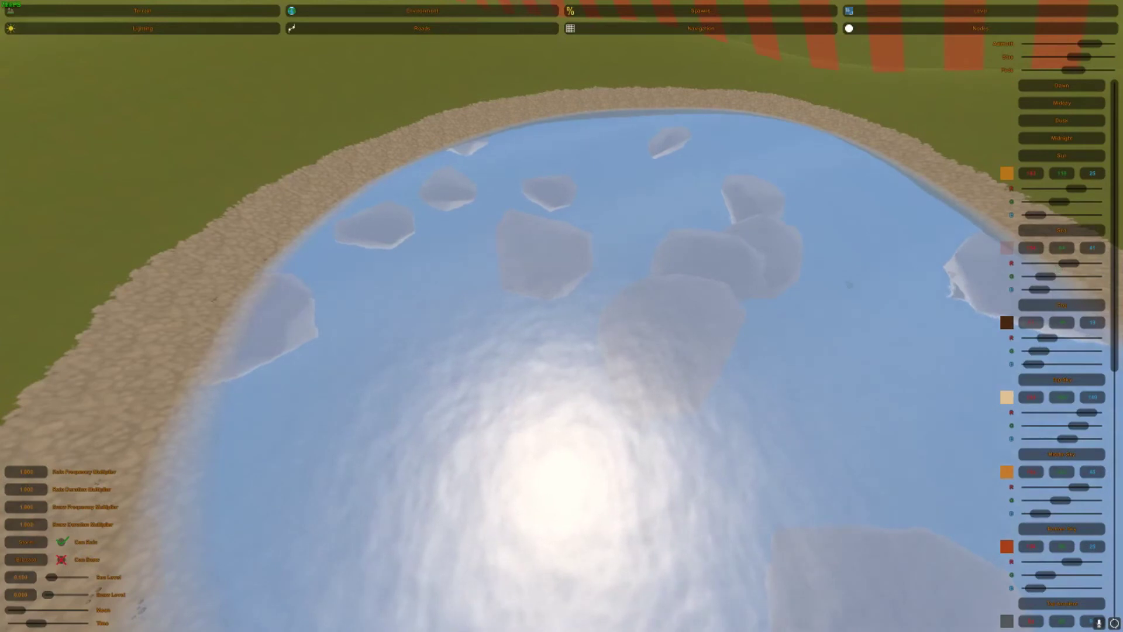
{"action": "right_click_drag", "start_coordinate": [562, 316], "coordinate": [585, 327]}
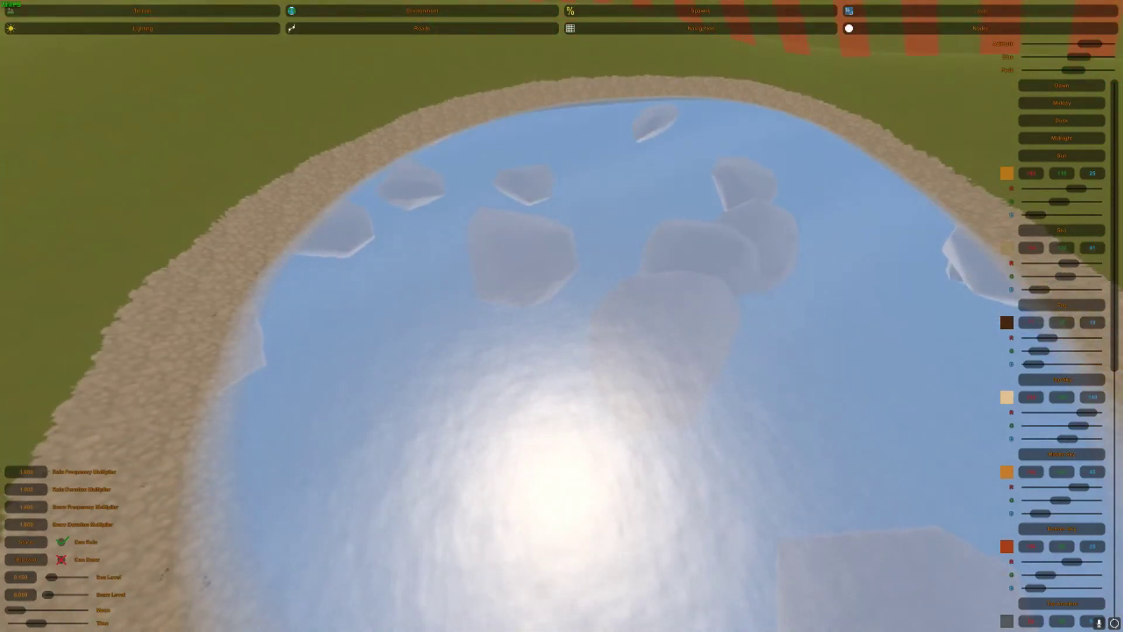
Step: Switch to the midday lighting and adjust the sea colour to a muted green for the lake
{"action": "left_click", "coordinate": [1067, 103]}
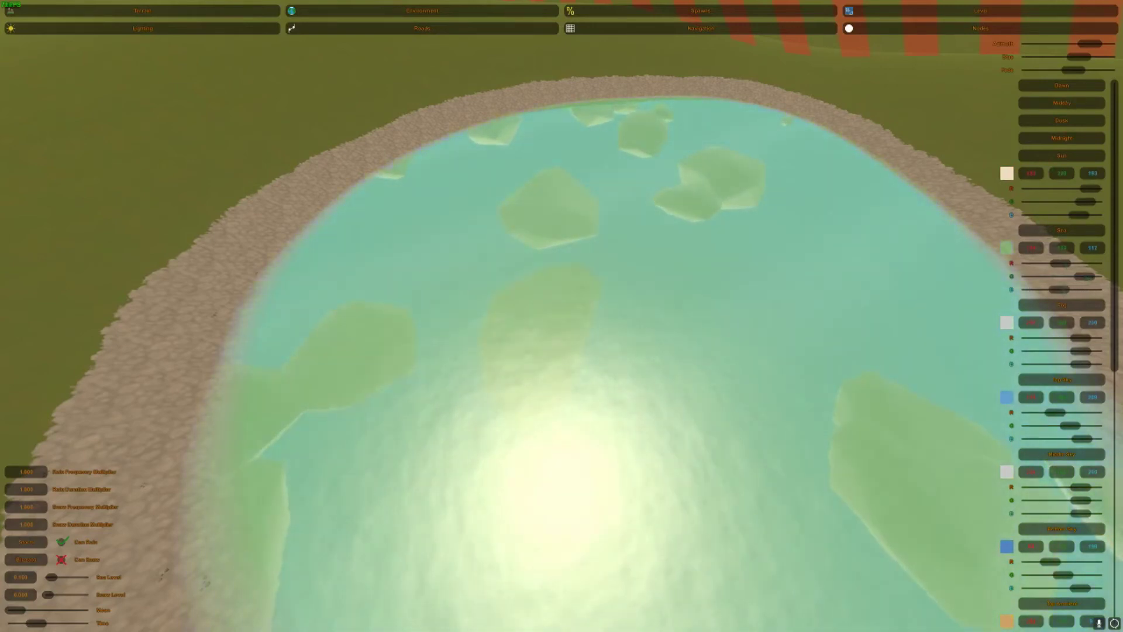
{"action": "left_click_drag", "start_coordinate": [1085, 275], "coordinate": [1072, 276]}
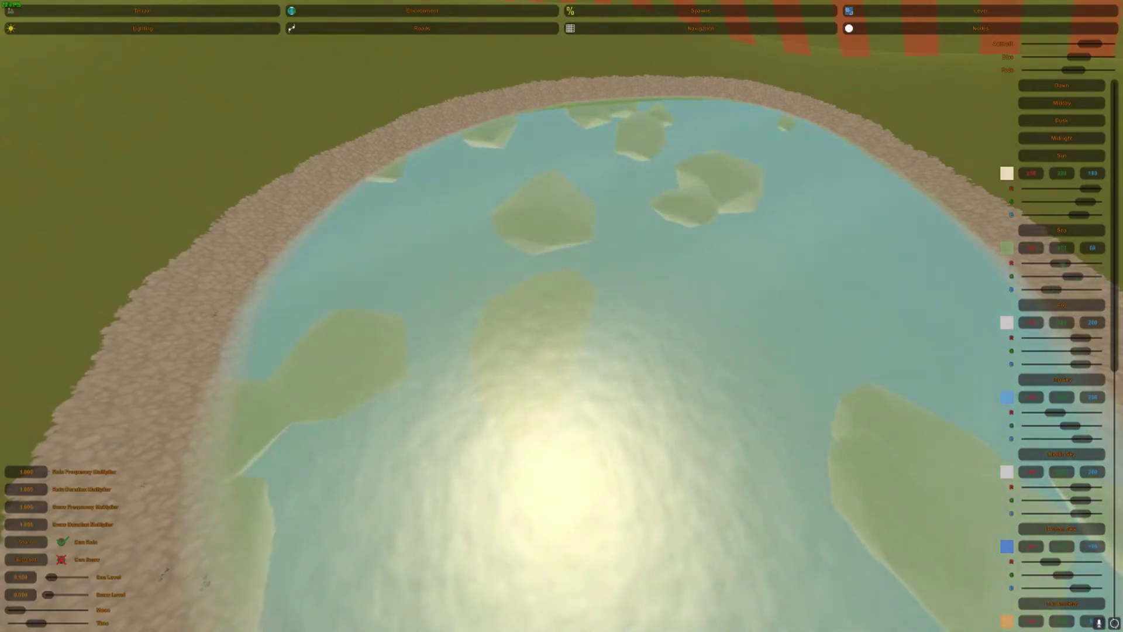
{"action": "left_click_drag", "start_coordinate": [1072, 275], "coordinate": [1064, 276]}
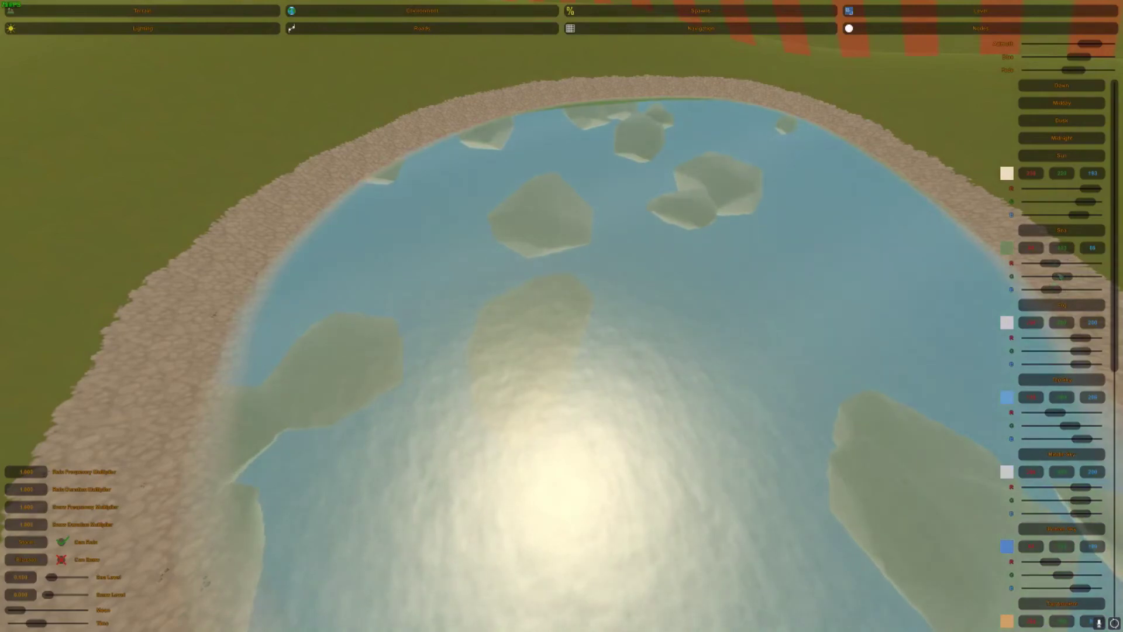
{"action": "key", "text": "s"}
{"action": "key", "text": "w"}
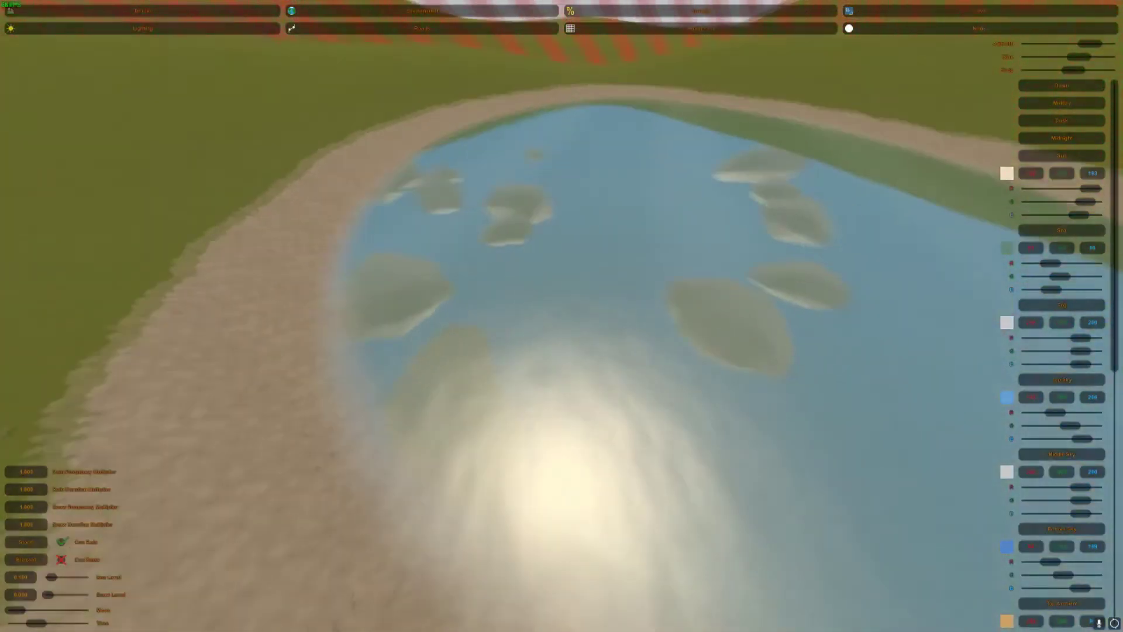
{"action": "left_click_drag", "start_coordinate": [1060, 275], "coordinate": [1069, 276]}
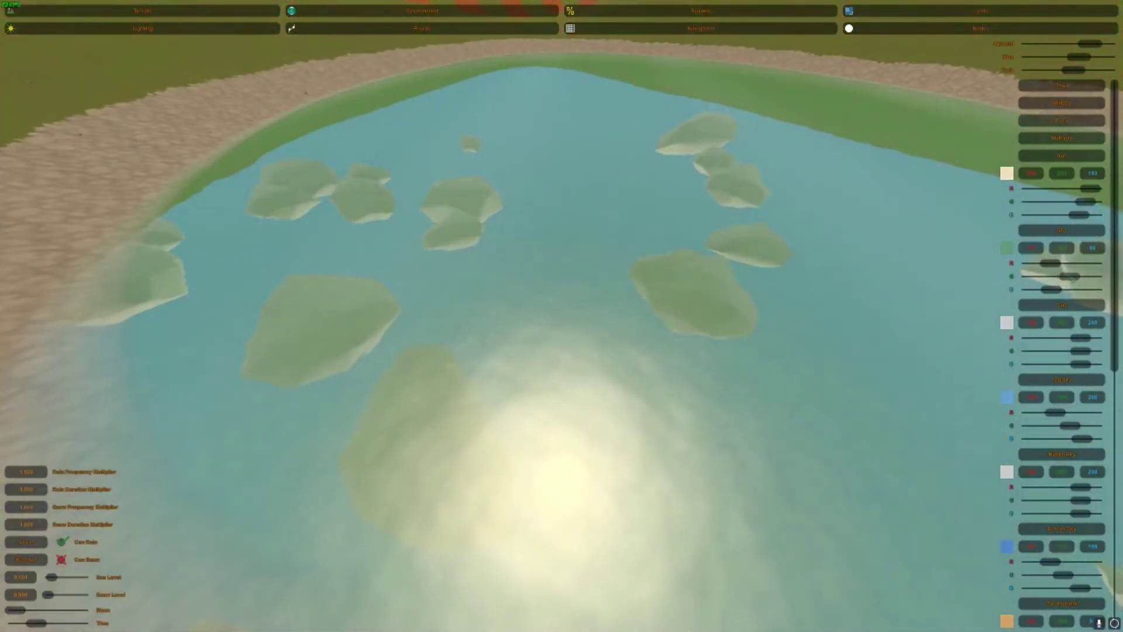
{"action": "key", "text": "s"}
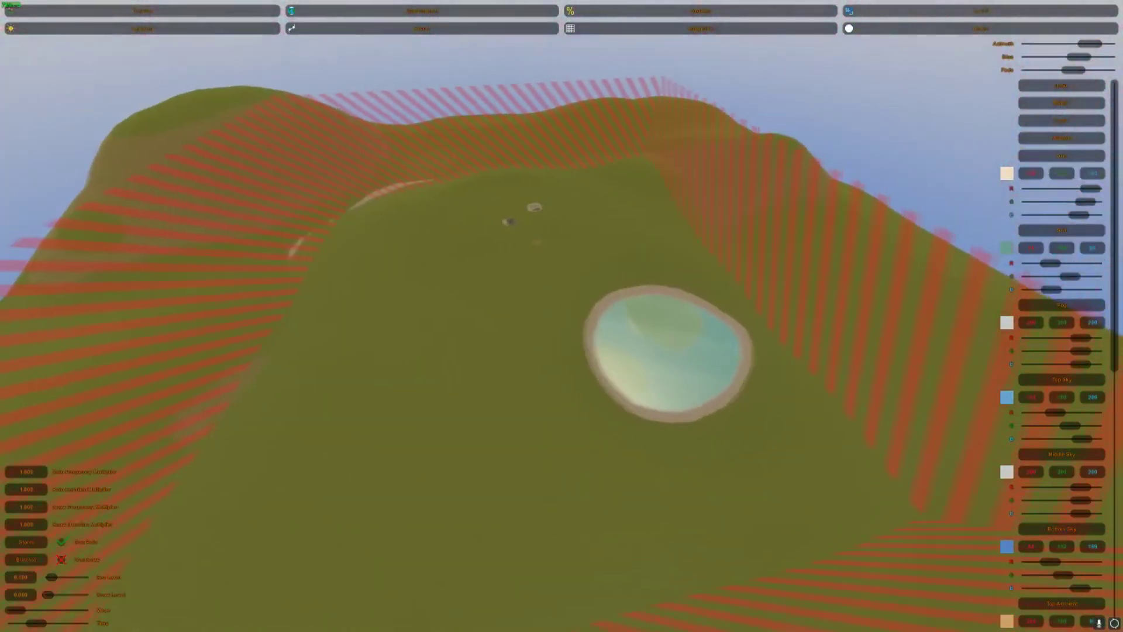
{"action": "key", "text": "w"}
{"action": "key", "text": "w"}
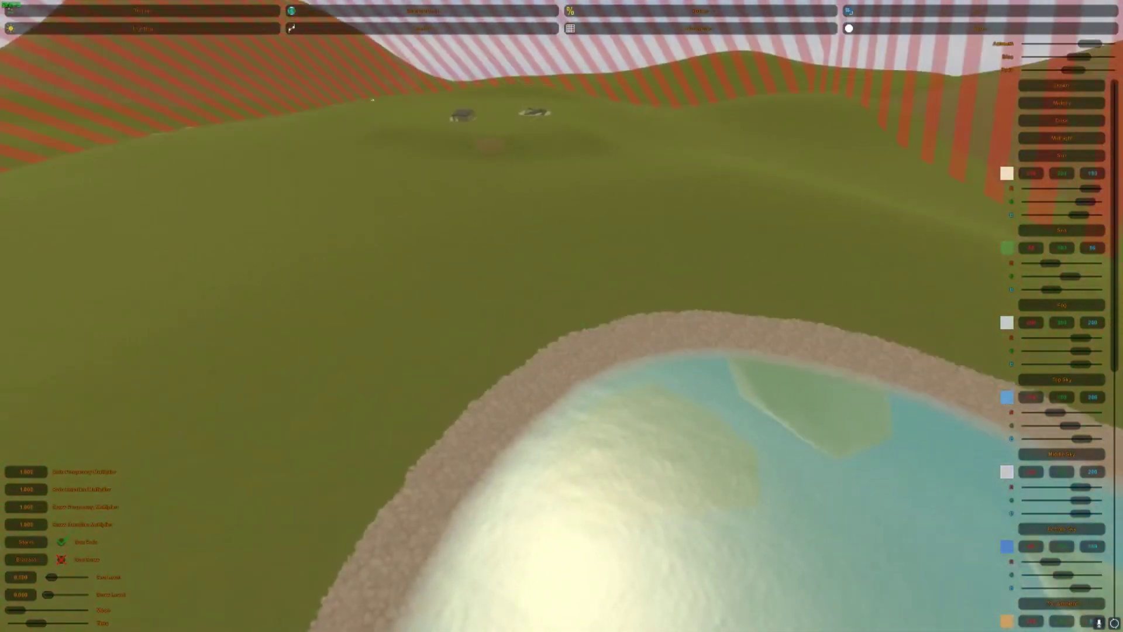
Step: Set the midday top sky to light purple, the middle sky to pink and the bottom sky to pinkish purple
{"action": "key", "text": "w"}
{"action": "right_click_drag", "start_coordinate": [562, 316], "coordinate": [644, 169]}
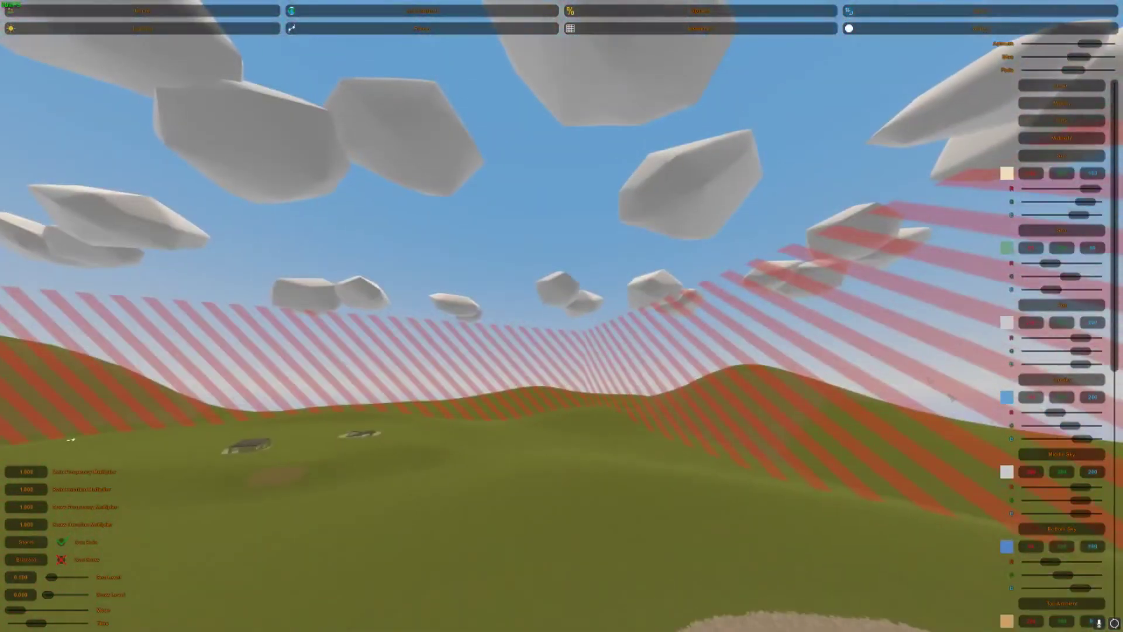
{"action": "scroll", "coordinate": [1051, 358], "scroll_direction": "down", "scroll_amount": 3}
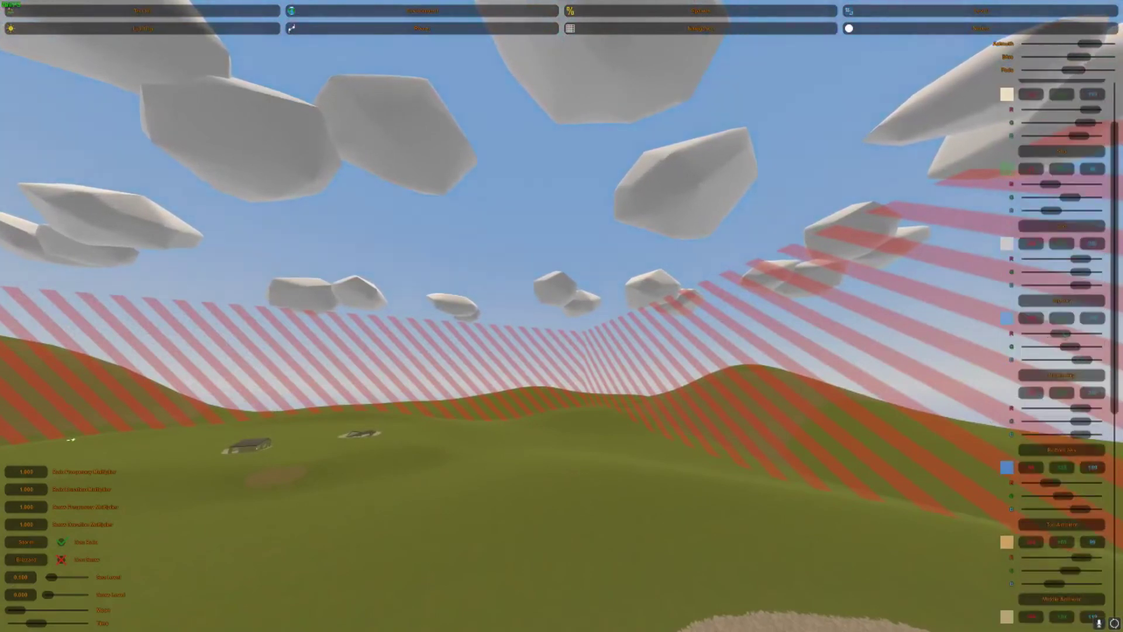
{"action": "left_click_drag", "start_coordinate": [1064, 335], "coordinate": [1082, 336]}
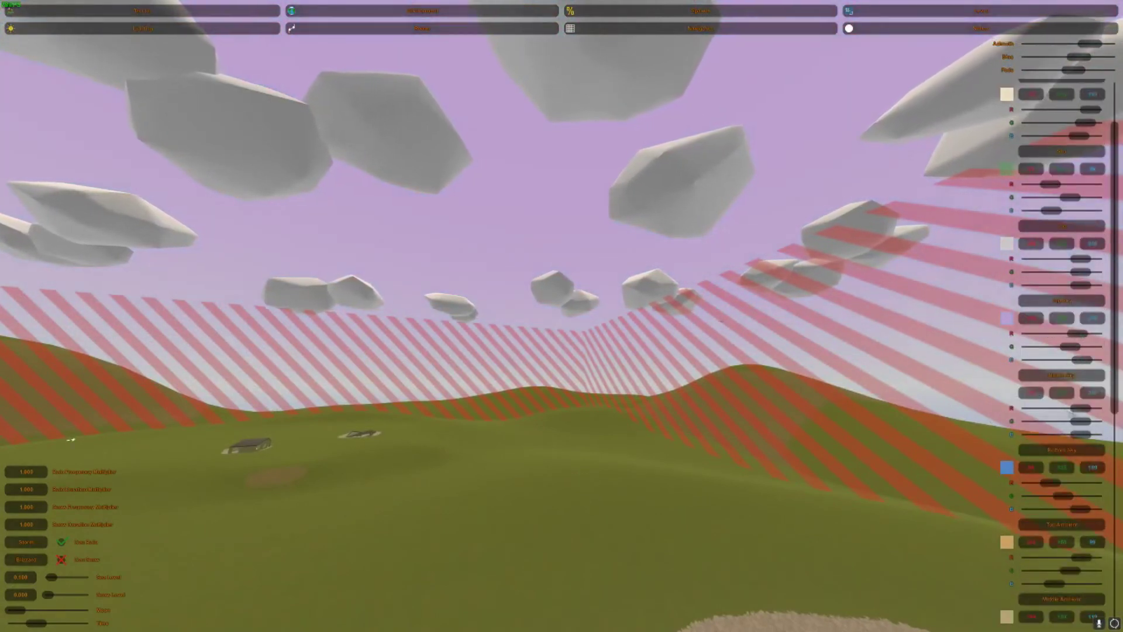
{"action": "left_click_drag", "start_coordinate": [1081, 413], "coordinate": [1096, 415]}
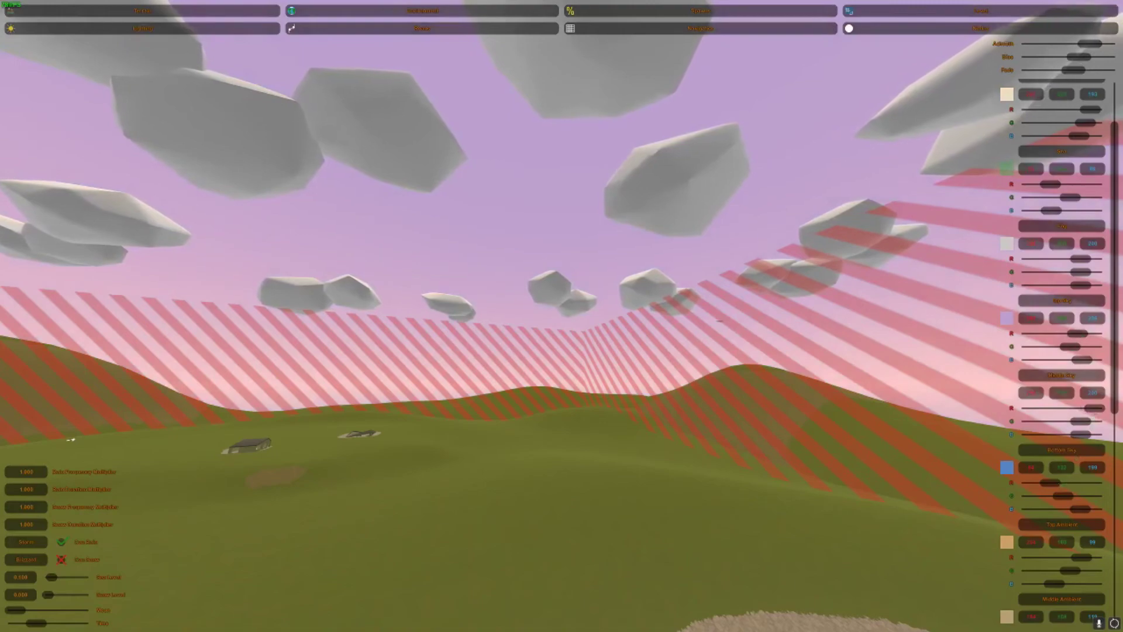
{"action": "right_click_drag", "start_coordinate": [562, 316], "coordinate": [562, 316]}
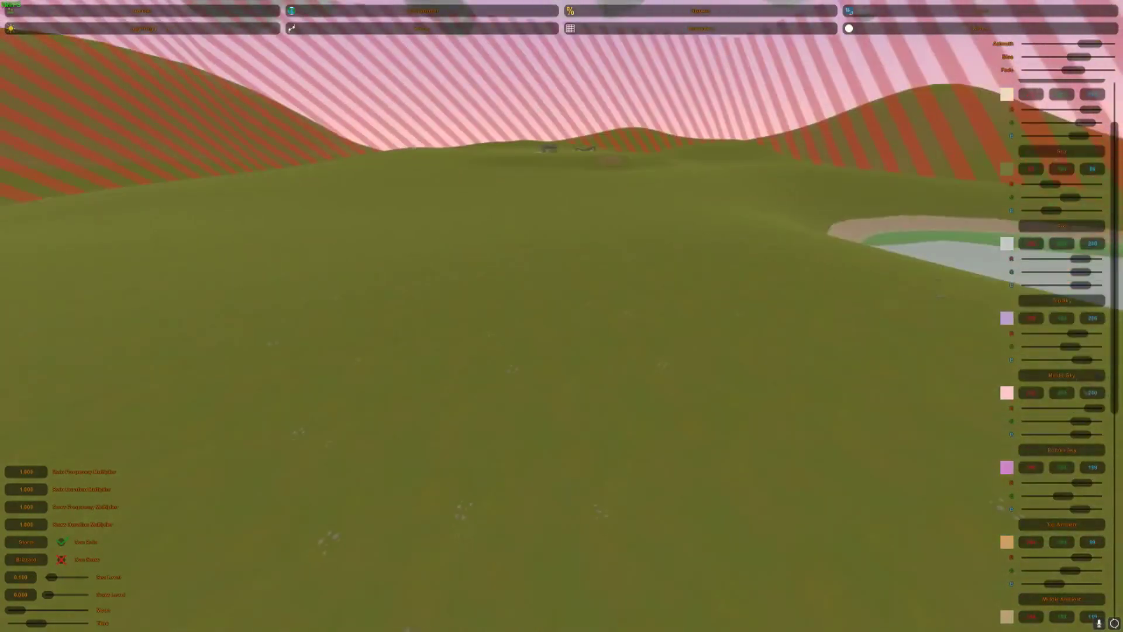
Step: Set the midday top ambient to purple, the middle and bottom ambient to bright green, and the clouds to black
{"action": "scroll", "coordinate": [1061, 351], "scroll_direction": "down", "scroll_amount": 12}
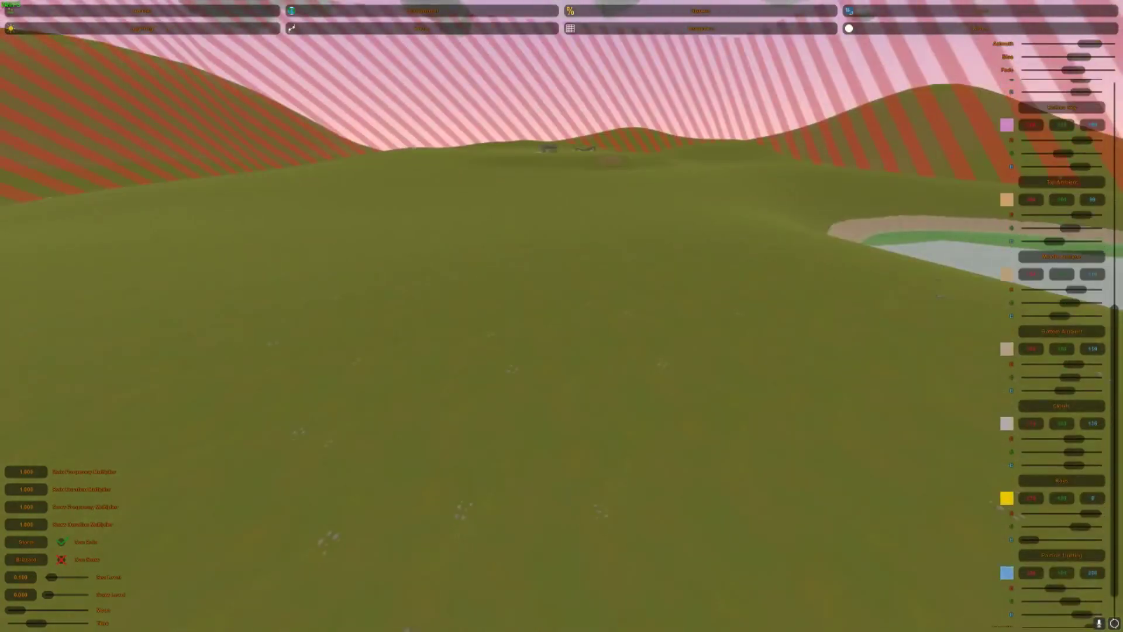
{"action": "mouse_move", "coordinate": [1066, 228]}
{"action": "left_mouse_down"}
{"action": "mouse_move", "coordinate": [1024, 228]}
{"action": "mouse_move", "coordinate": [1092, 228]}
{"action": "mouse_move", "coordinate": [1025, 227]}
{"action": "mouse_move", "coordinate": [1066, 215]}
{"action": "mouse_move", "coordinate": [1038, 228]}
{"action": "mouse_move", "coordinate": [1051, 227]}
{"action": "left_mouse_up"}
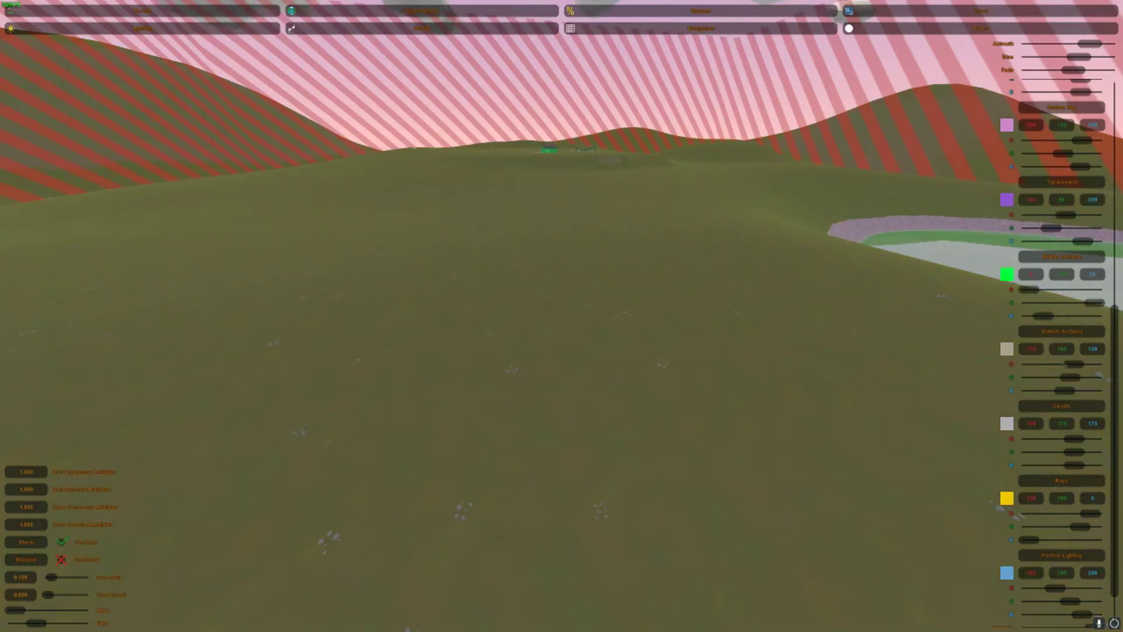
{"action": "right_click_drag", "start_coordinate": [561, 316], "coordinate": [574, 164]}
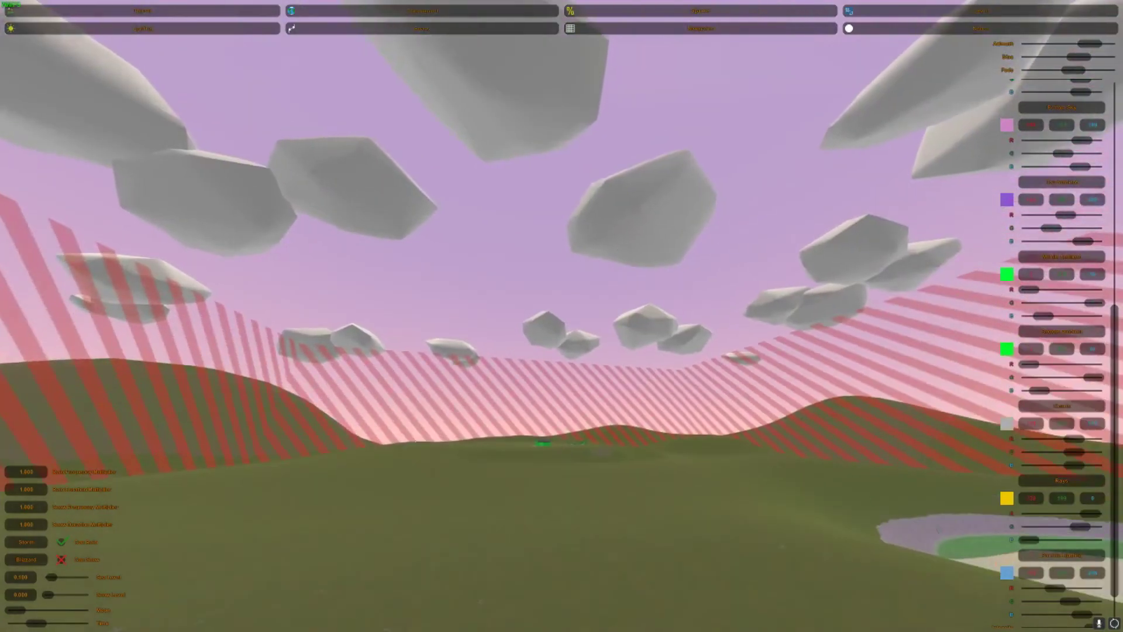
{"action": "left_click_drag", "start_coordinate": [1074, 465], "coordinate": [1029, 438]}
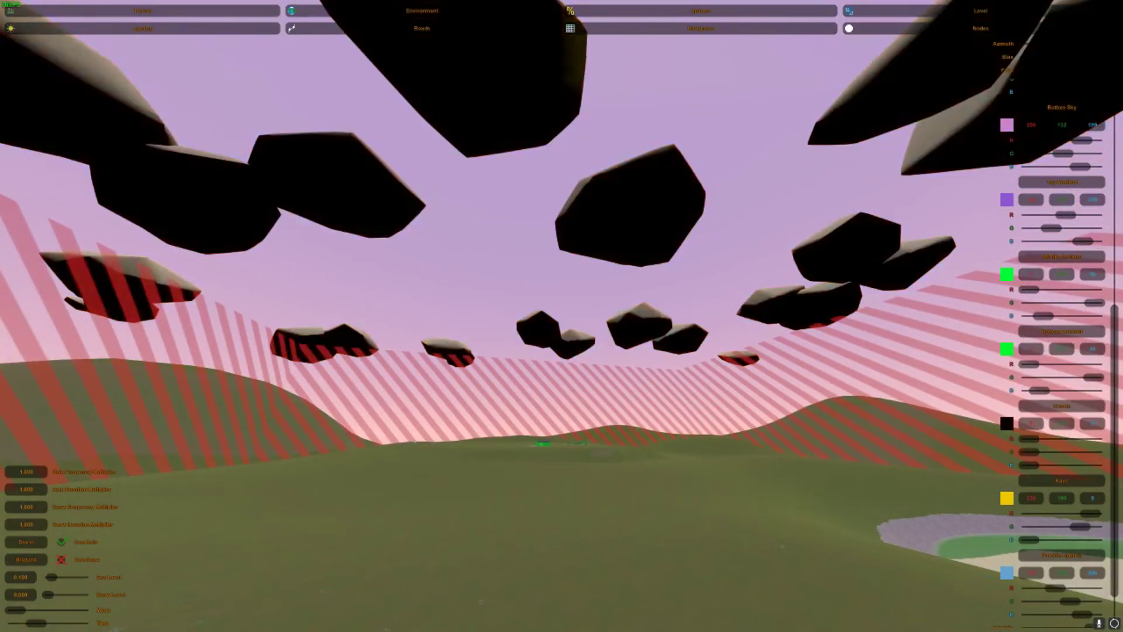
Step: Set the midday rays colour to green, with the camera facing the sun and clouds
{"action": "mouse_move", "coordinate": [561, 316]}
{"action": "right_mouse_down"}
{"action": "mouse_move", "coordinate": [563, 275]}
{"action": "mouse_move", "coordinate": [565, 403]}
{"action": "mouse_move", "coordinate": [561, 315]}
{"action": "right_mouse_up"}
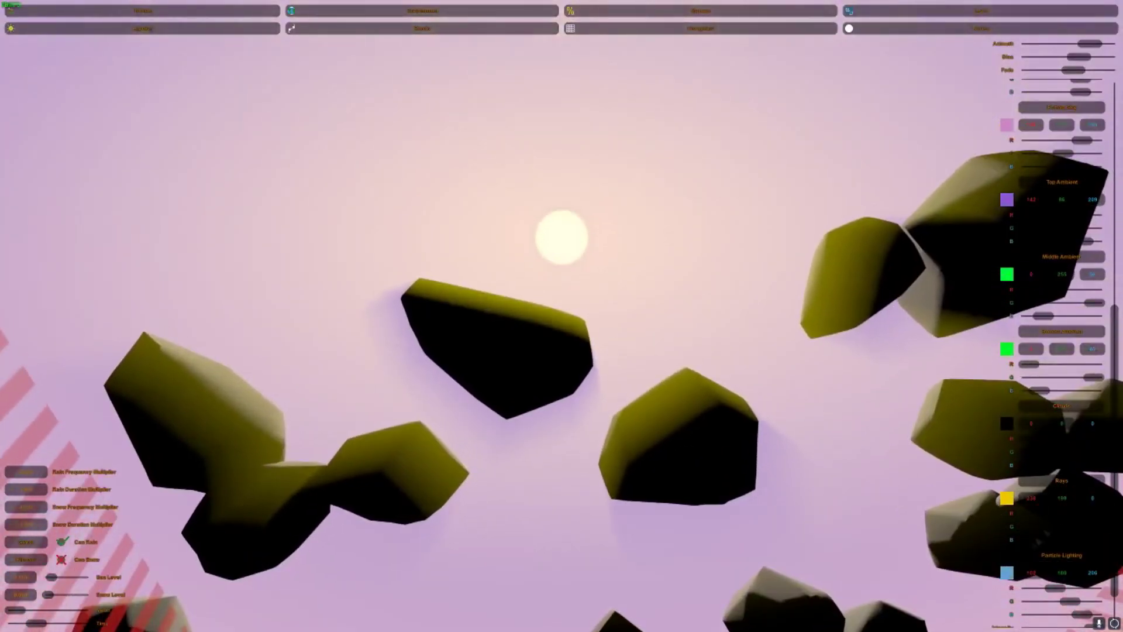
{"action": "left_click_drag", "start_coordinate": [1092, 514], "coordinate": [1031, 513]}
{"action": "right_click_drag", "start_coordinate": [561, 316], "coordinate": [465, 408]}
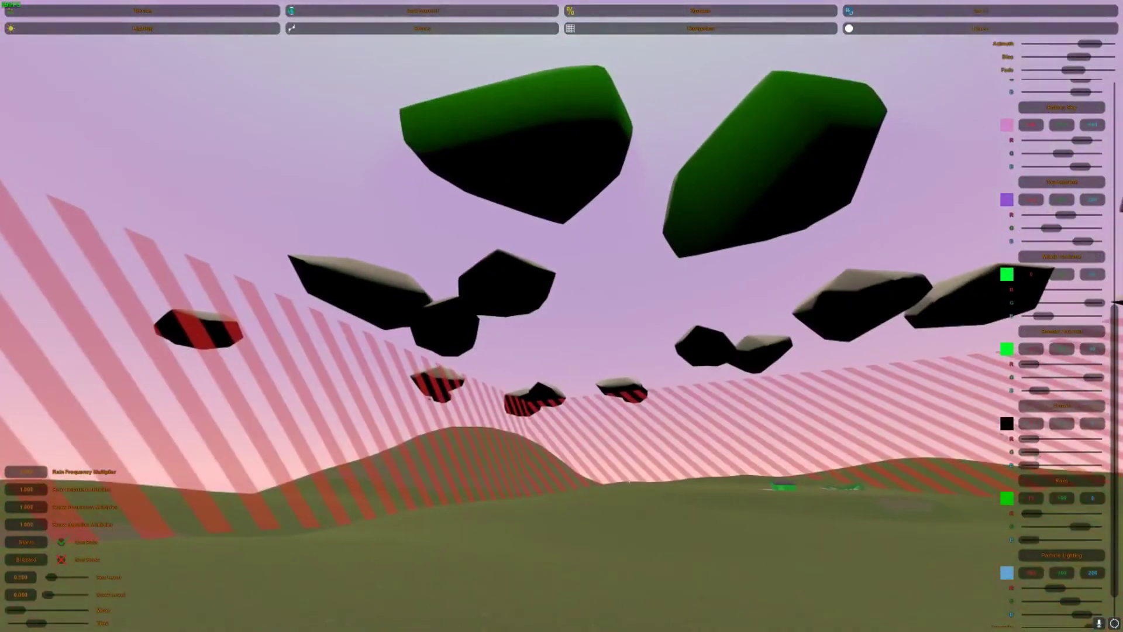
Step: Set the midday particle lighting and the bottom ambient colour to black
{"action": "scroll", "coordinate": [1061, 374], "scroll_direction": "down", "scroll_amount": 3}
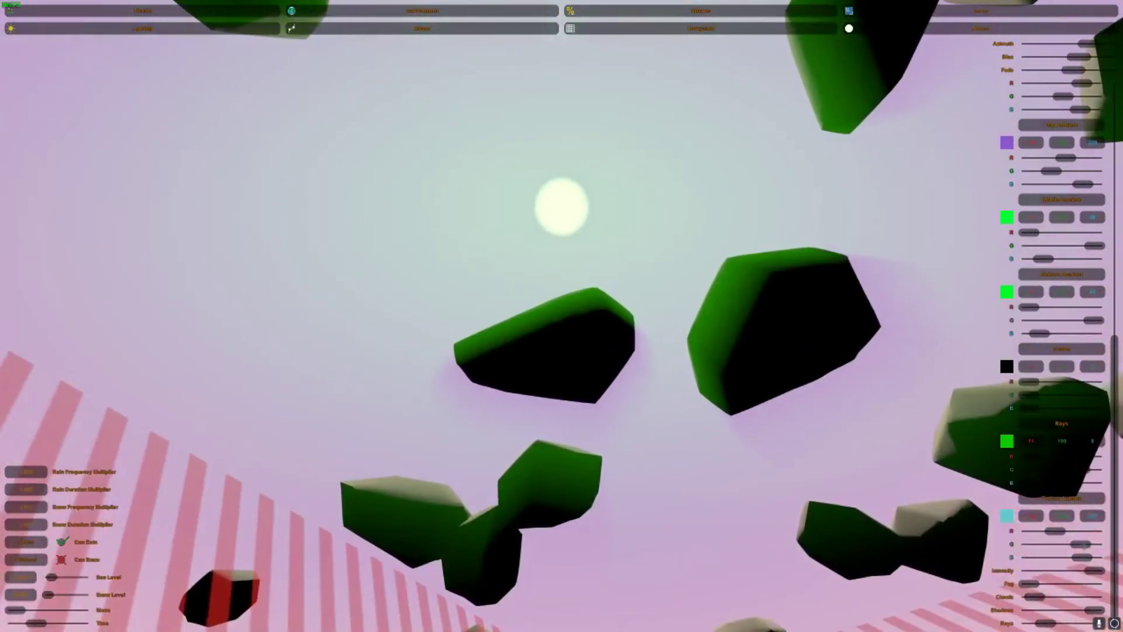
{"action": "mouse_move", "coordinate": [1041, 544]}
{"action": "left_mouse_down"}
{"action": "mouse_move", "coordinate": [1095, 544]}
{"action": "mouse_move", "coordinate": [1025, 533]}
{"action": "left_mouse_up"}
{"action": "left_click_drag", "start_coordinate": [1094, 545], "coordinate": [1025, 557]}
{"action": "mouse_move", "coordinate": [562, 316]}
{"action": "right_mouse_down"}
{"action": "mouse_move", "coordinate": [570, 526]}
{"action": "mouse_move", "coordinate": [591, 556]}
{"action": "mouse_move", "coordinate": [628, 564]}
{"action": "mouse_move", "coordinate": [628, 588]}
{"action": "mouse_move", "coordinate": [617, 585]}
{"action": "mouse_move", "coordinate": [594, 313]}
{"action": "mouse_move", "coordinate": [578, 321]}
{"action": "right_mouse_up"}
{"action": "key", "text": "w"}
{"action": "key", "text": "s"}
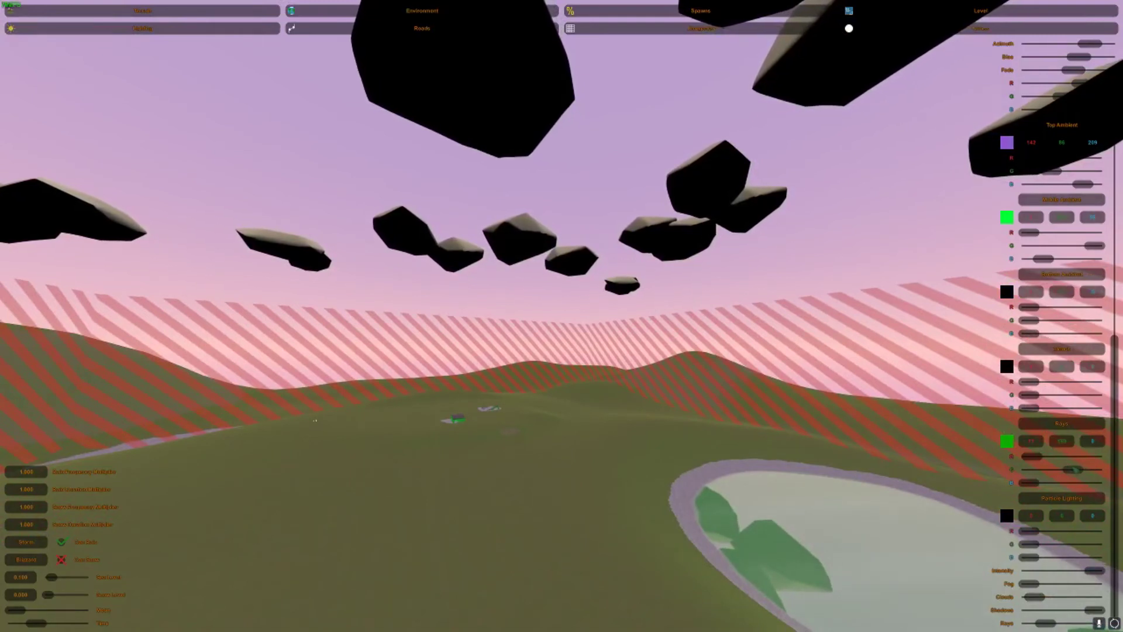
Step: Set the midday rays, top and middle ambient, and top and bottom sky to black, and the middle sky to red
{"action": "scroll", "coordinate": [1062, 351], "scroll_direction": "up", "scroll_amount": 3}
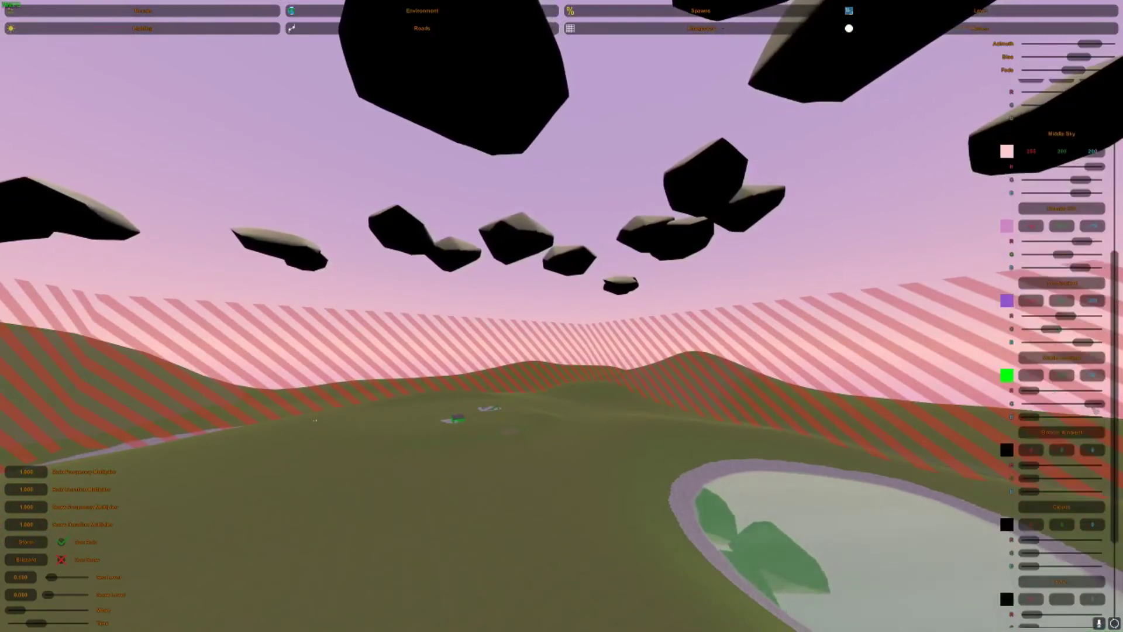
{"action": "left_click_drag", "start_coordinate": [1097, 406], "coordinate": [1027, 404]}
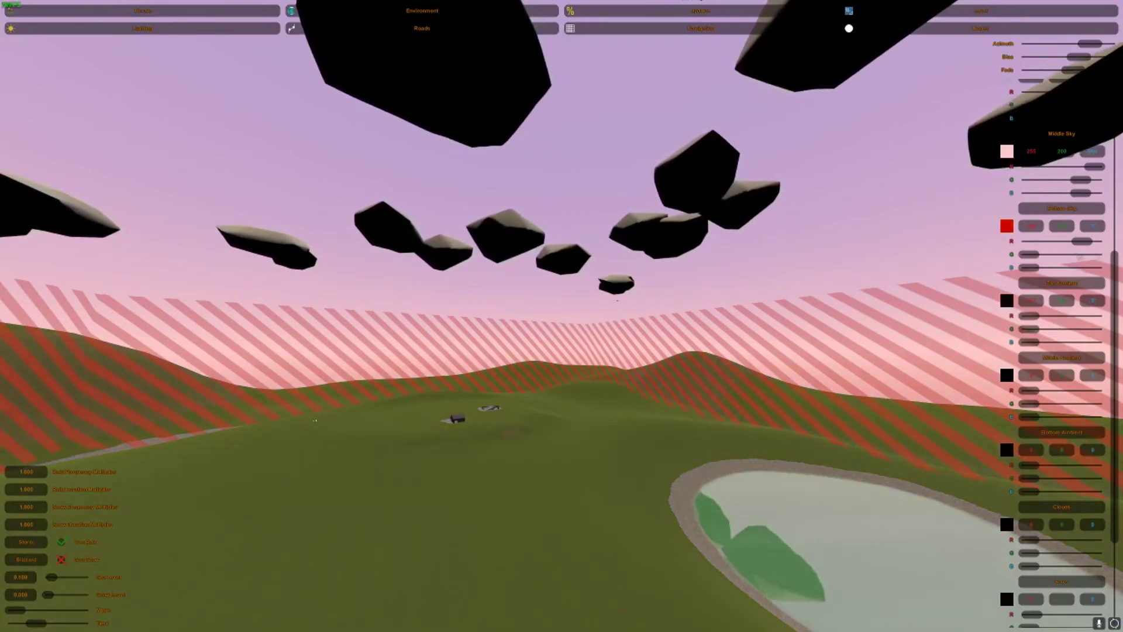
{"action": "scroll", "coordinate": [1061, 351], "scroll_direction": "up", "scroll_amount": 2}
{"action": "left_click_drag", "start_coordinate": [1080, 298], "coordinate": [1028, 285]}
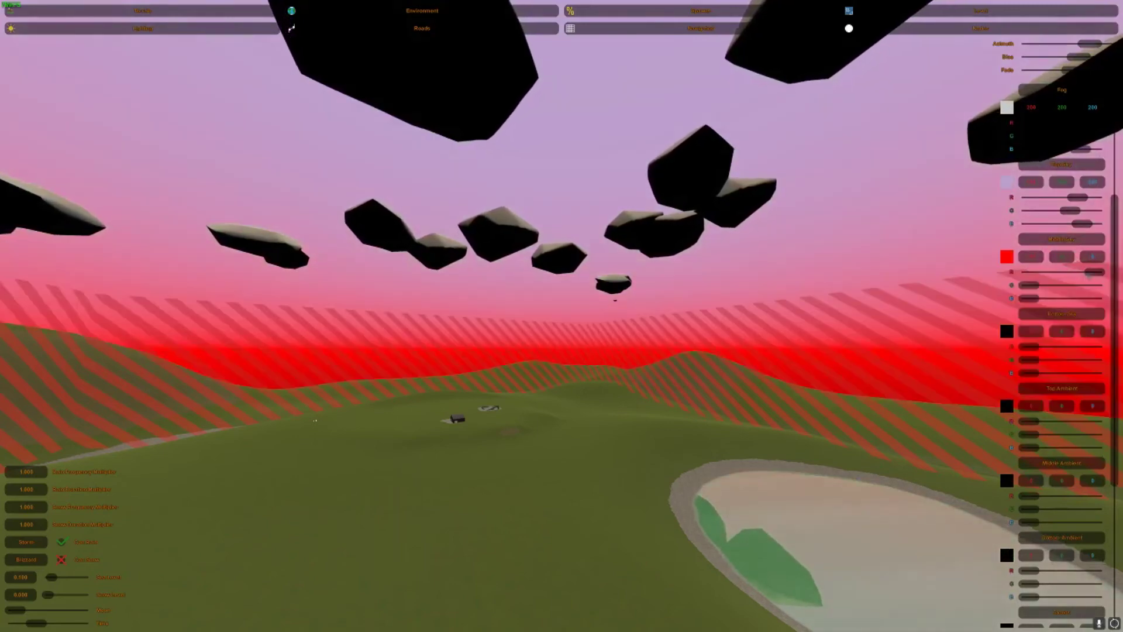
{"action": "left_click_drag", "start_coordinate": [1093, 272], "coordinate": [1075, 272]}
{"action": "left_click_drag", "start_coordinate": [1082, 223], "coordinate": [1029, 198]}
{"action": "scroll", "coordinate": [1050, 225], "scroll_direction": "up", "scroll_amount": 3}
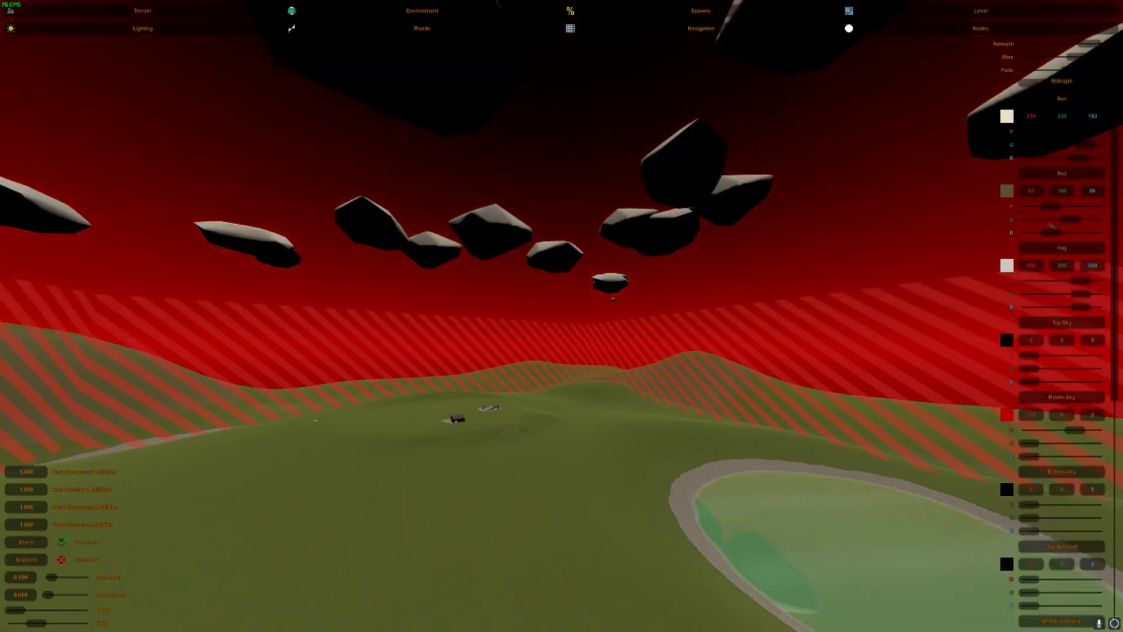
Step: Set the midday sea, fog and middle sky colours to black
{"action": "left_click_drag", "start_coordinate": [1076, 218], "coordinate": [1029, 206]}
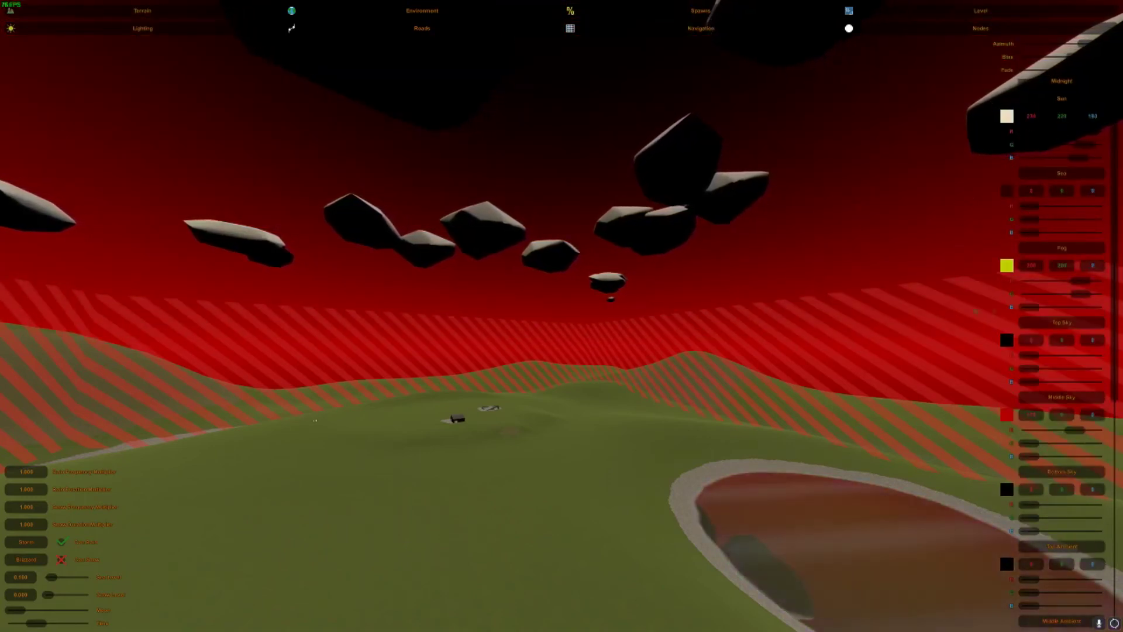
{"action": "left_click_drag", "start_coordinate": [1076, 294], "coordinate": [952, 313]}
{"action": "left_click_drag", "start_coordinate": [1075, 430], "coordinate": [1030, 430]}
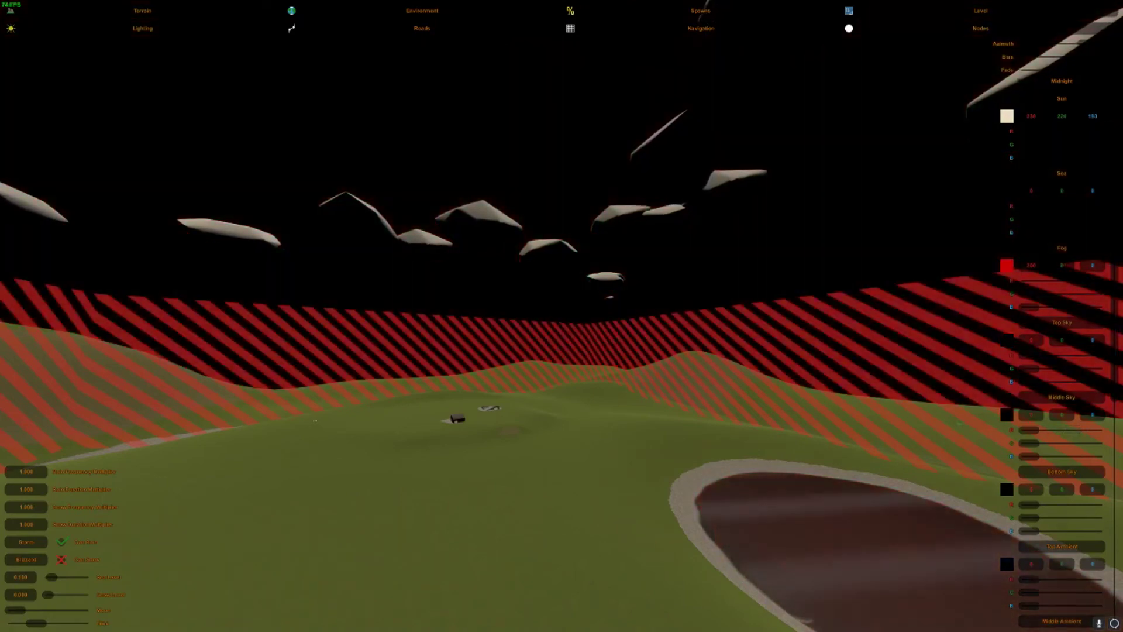
{"action": "right_click_drag", "start_coordinate": [1054, 261], "coordinate": [1007, 281]}
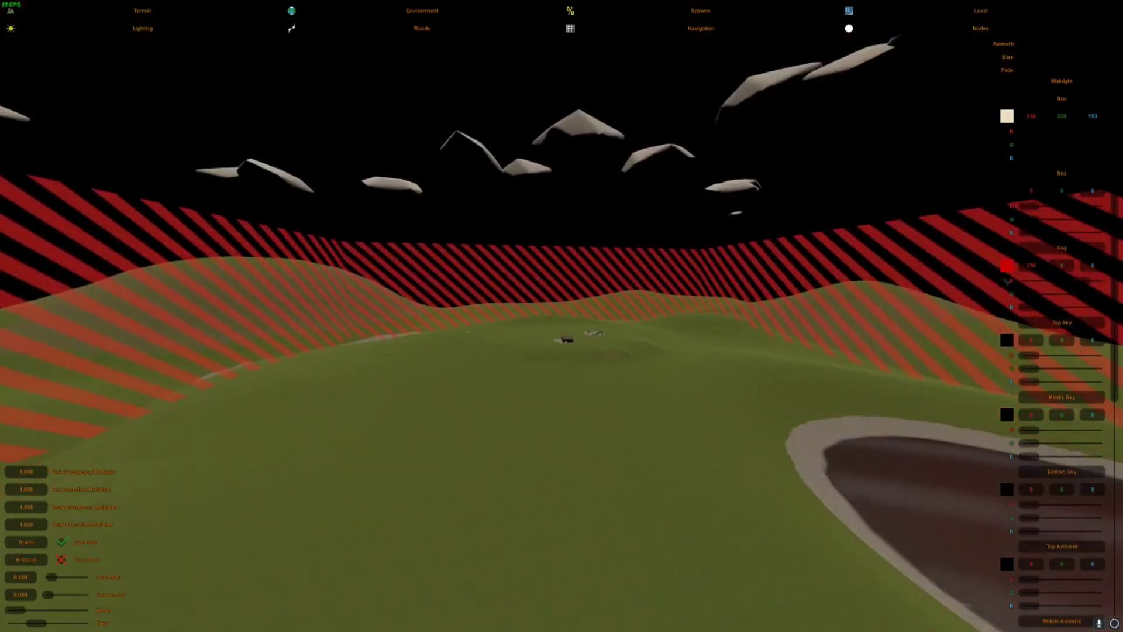
{"action": "left_click_drag", "start_coordinate": [1076, 282], "coordinate": [1020, 284]}
{"action": "right_click_drag", "start_coordinate": [1021, 285], "coordinate": [989, 328]}
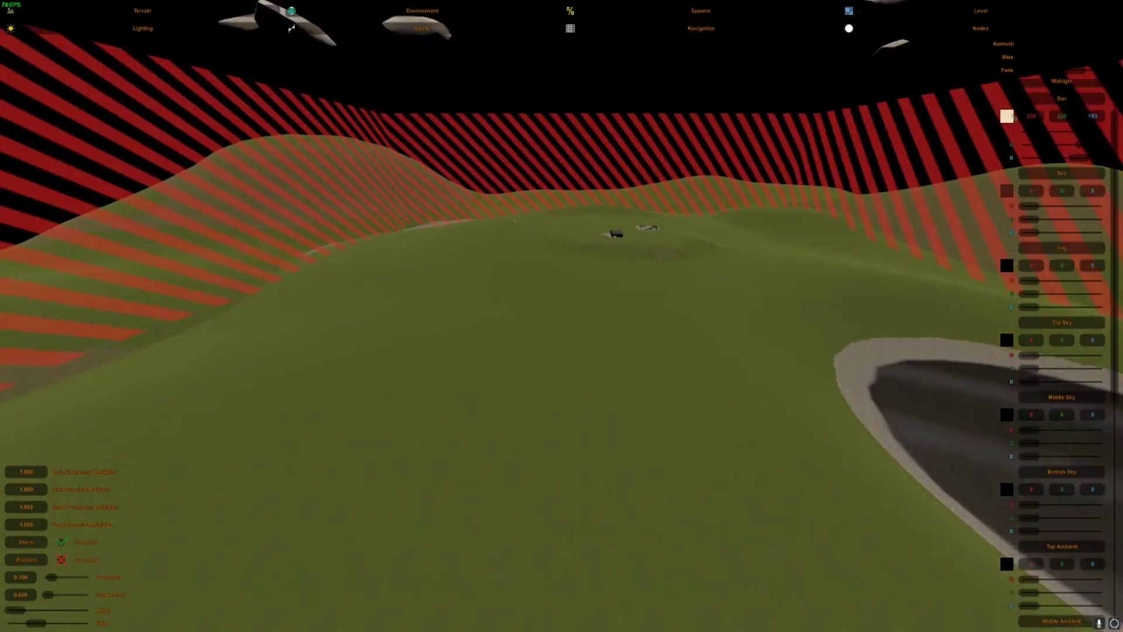
Step: Set the midday sun colour to black
{"action": "scroll", "coordinate": [1016, 120], "scroll_direction": "up", "scroll_amount": 2}
{"action": "left_click_drag", "start_coordinate": [1078, 215], "coordinate": [881, 220]}
{"action": "left_click_drag", "start_coordinate": [1085, 202], "coordinate": [1015, 203]}
{"action": "right_click_drag", "start_coordinate": [1014, 203], "coordinate": [1030, 182]}
{"action": "key", "text": "w"}
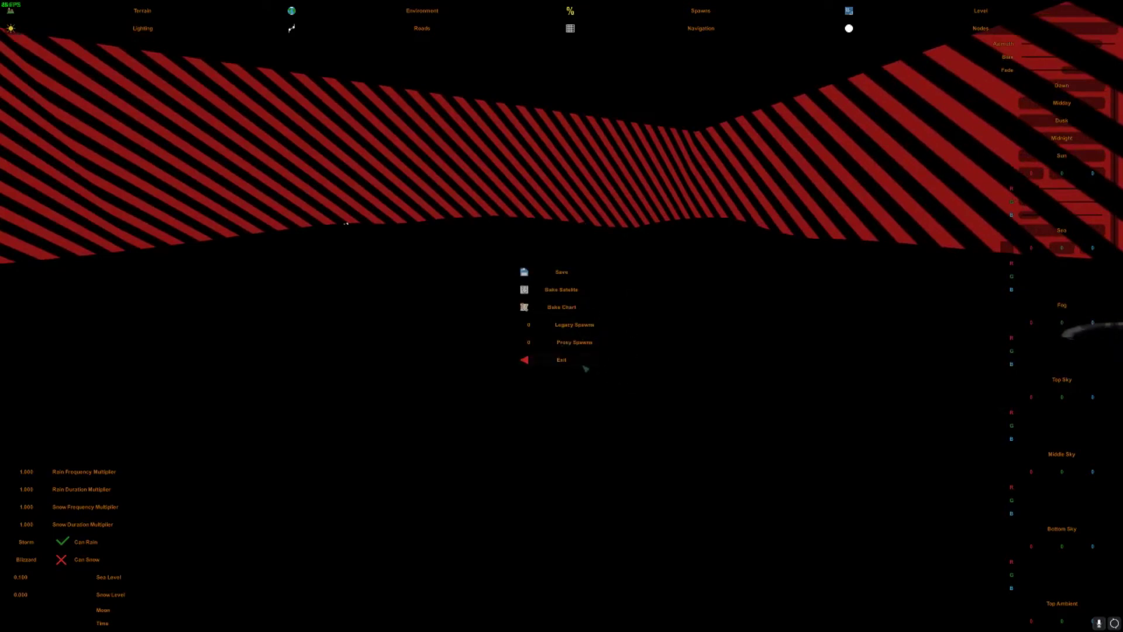
Step: Exit the map editor without saving and reopen the map for editing
{"action": "left_click", "coordinate": [579, 360]}
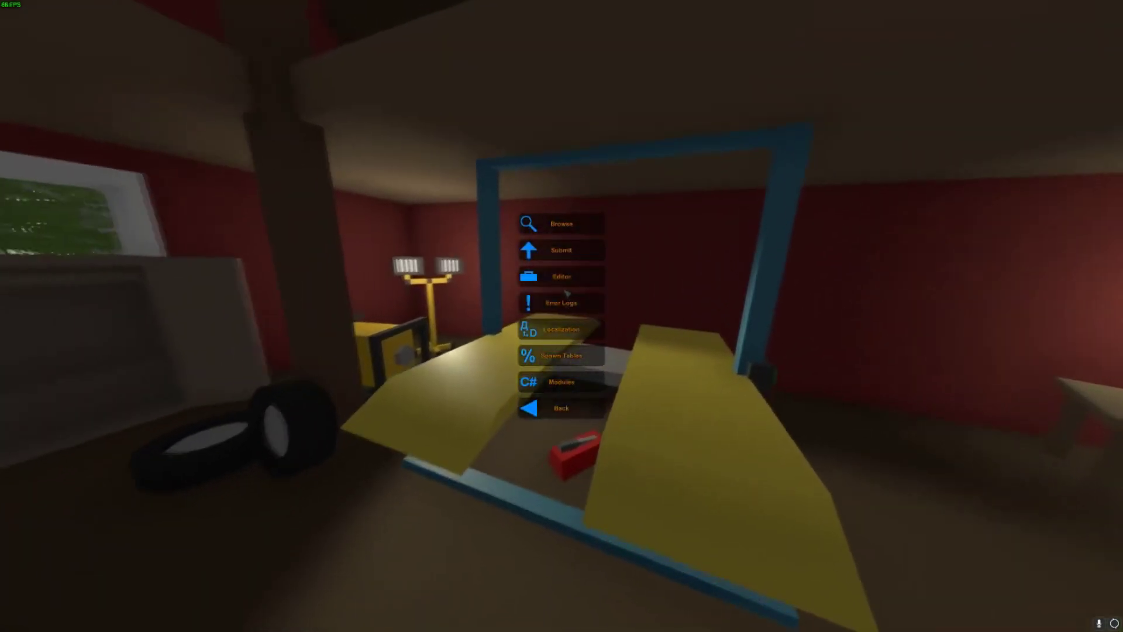
{"action": "left_click", "coordinate": [561, 277]}
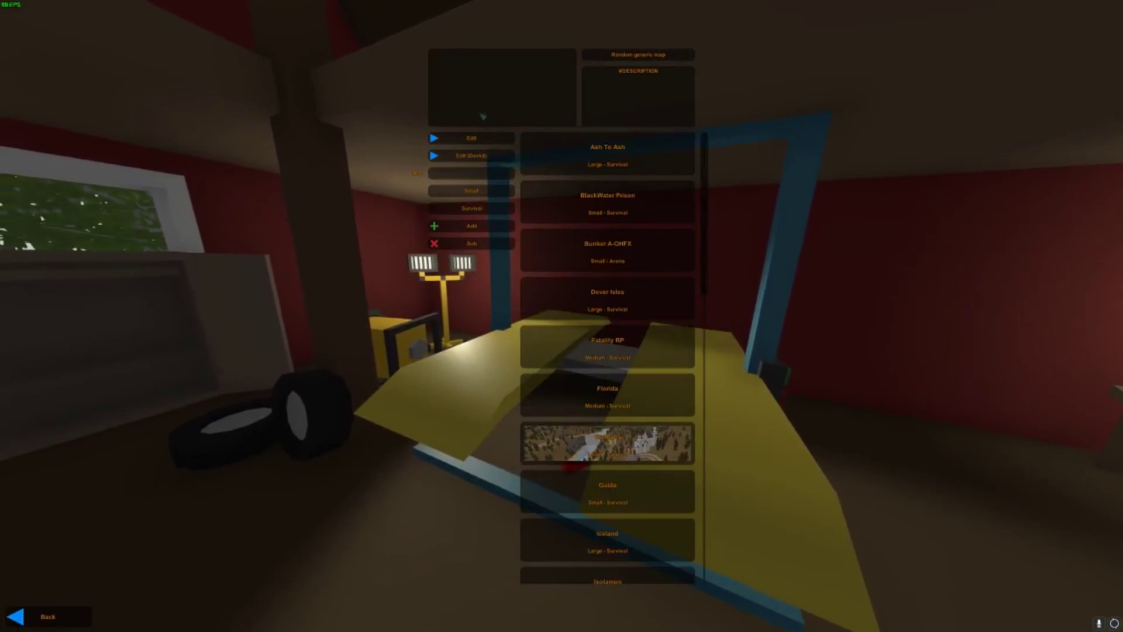
{"action": "left_click", "coordinate": [472, 138]}
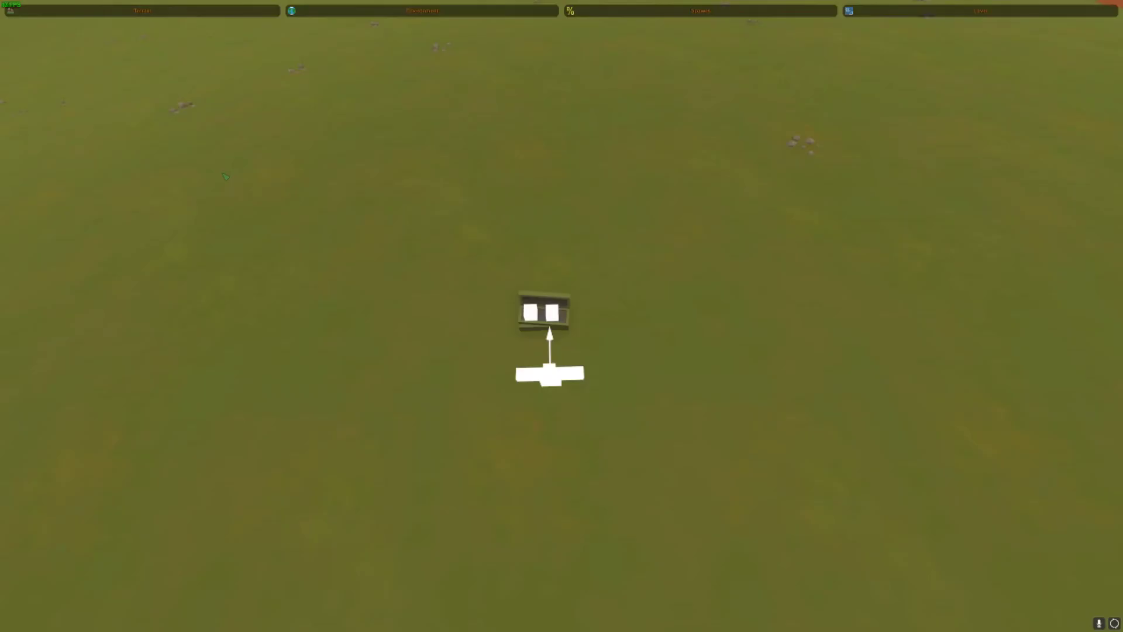
Step: Open the level's object editing and approach the grid of houses
{"action": "right_click_drag", "start_coordinate": [559, 334], "coordinate": [522, 288]}
{"action": "key", "text": "s"}
{"action": "key", "text": "w"}
{"action": "key", "text": "w"}
{"action": "key", "text": "s"}
{"action": "key", "text": "w"}
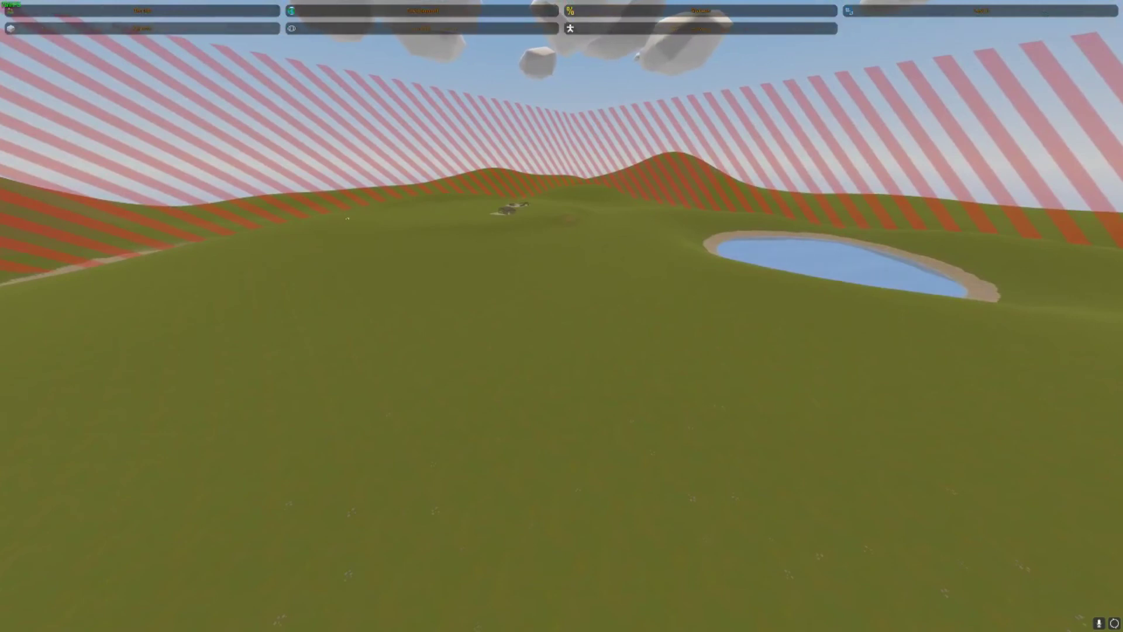
{"action": "left_click", "coordinate": [142, 28]}
{"action": "right_click_drag", "start_coordinate": [561, 316], "coordinate": [596, 333]}
{"action": "key", "text": "w"}
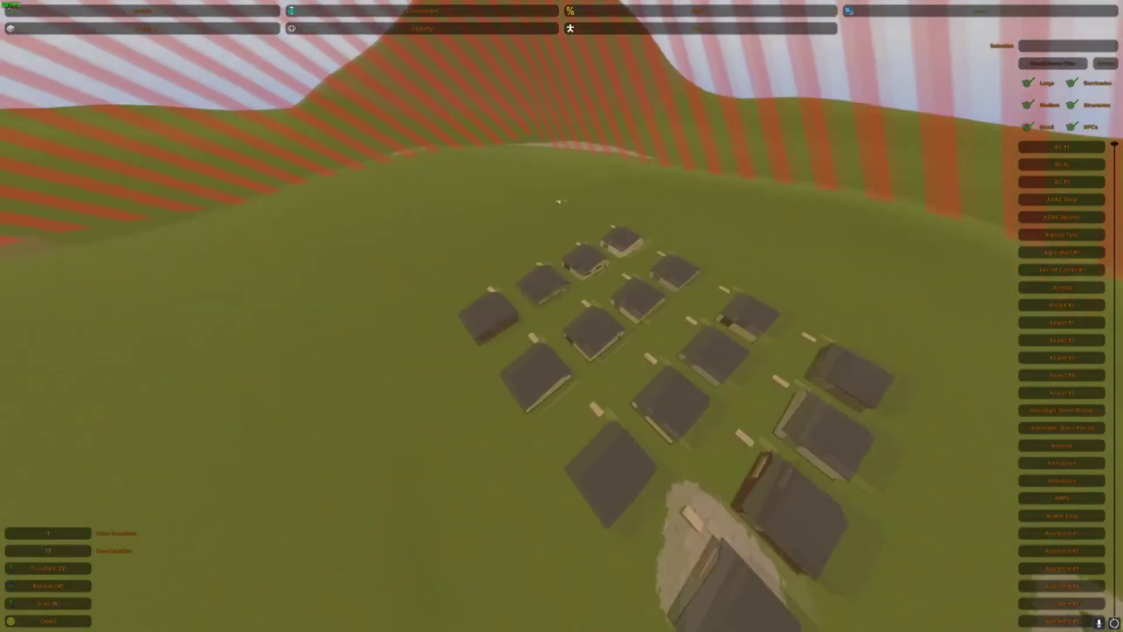
Step: Select the three rows of houses farthest from the dirt patches and relocate them to the lake
{"action": "key", "text": "a"}
{"action": "right_click_drag", "start_coordinate": [562, 316], "coordinate": [656, 305]}
{"action": "key", "text": "w"}
{"action": "key", "text": "w"}
{"action": "key", "text": "s"}
{"action": "key", "text": "d"}
{"action": "key", "text": "w"}
{"action": "key", "text": "d"}
{"action": "key", "text": "a"}
{"action": "key", "text": "s"}
{"action": "key", "text": "a"}
{"action": "key", "text": "s"}
{"action": "key", "text": "a"}
{"action": "key", "text": "s"}
{"action": "key", "text": "a"}
{"action": "left_click_drag", "start_coordinate": [469, 536], "coordinate": [469, 537]}
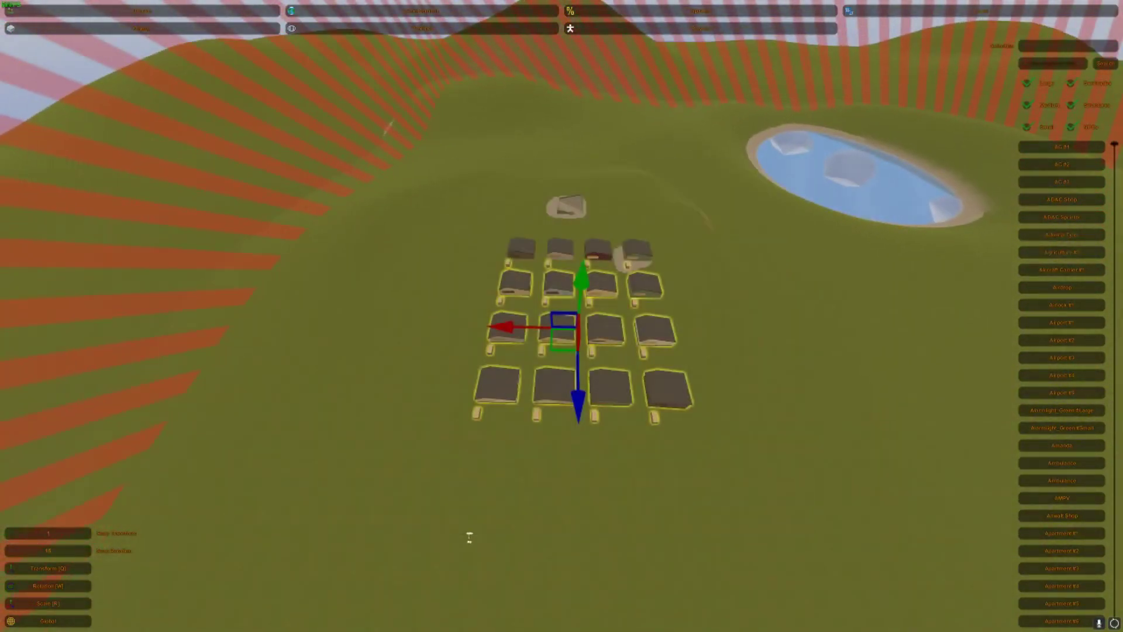
{"action": "key", "text": "Delete"}
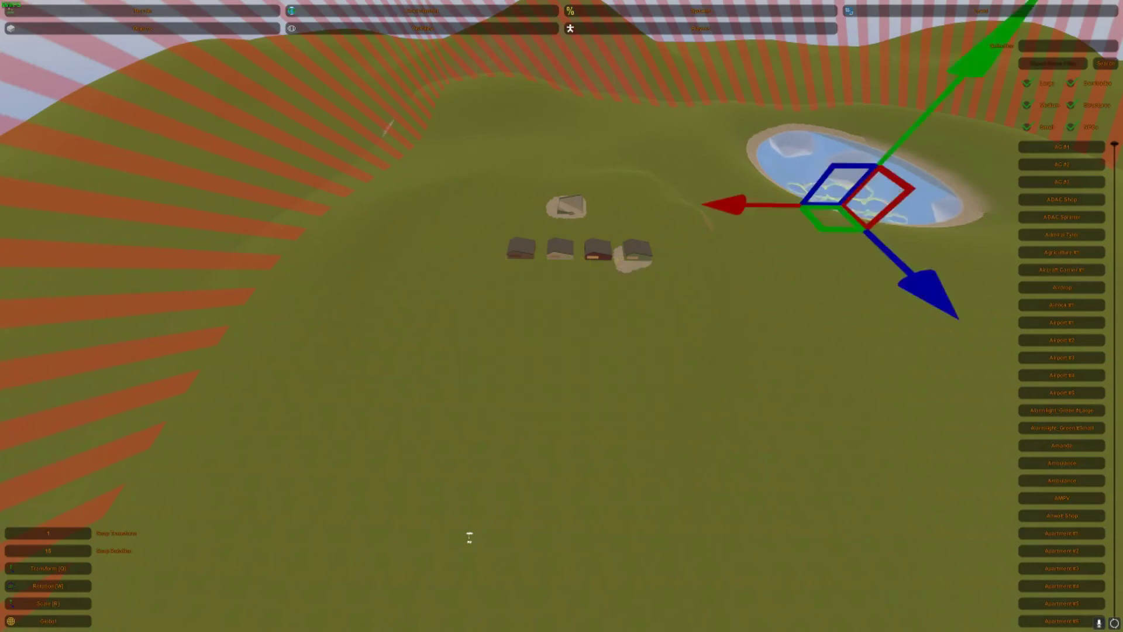
Step: Move the selected houses from the lake back beside the remaining row of houses
{"action": "right_click_drag", "start_coordinate": [743, 368], "coordinate": [936, 386]}
{"action": "key", "text": "w"}
{"action": "key", "text": "s"}
{"action": "key", "text": "w"}
{"action": "key", "text": "e"}
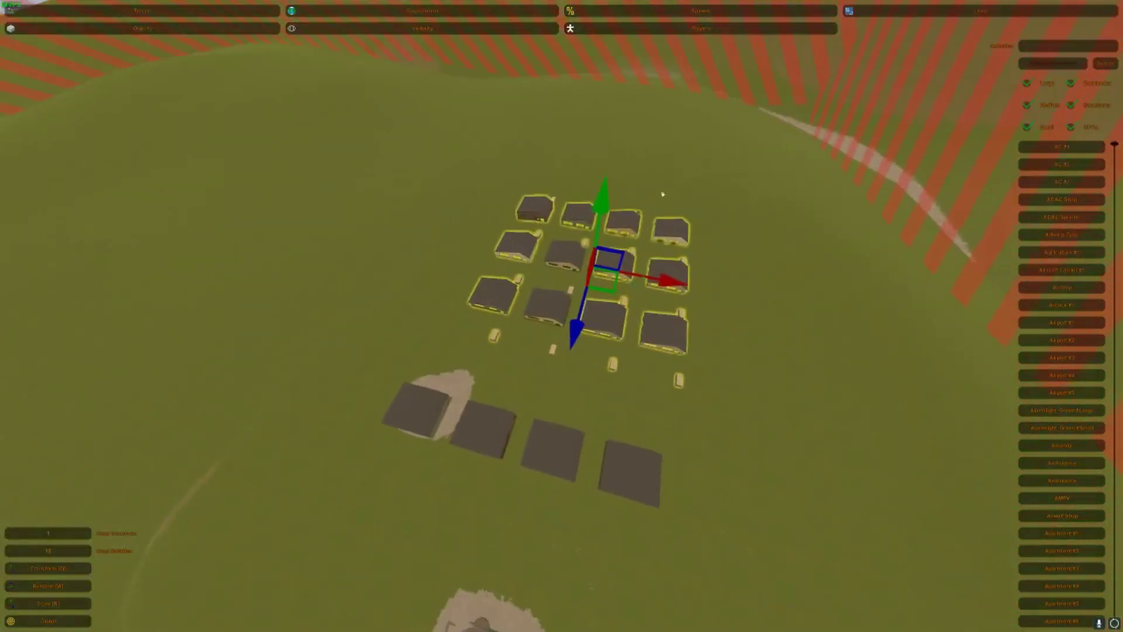
{"action": "left_click_drag", "start_coordinate": [610, 286], "coordinate": [603, 338]}
{"action": "key", "text": "Delete"}
Step: Examine the layout of the house grid from above and from several sides
{"action": "right_click_drag", "start_coordinate": [662, 195], "coordinate": [690, 248]}
{"action": "key", "text": "s"}
{"action": "key", "text": "s"}
{"action": "key", "text": "w"}
{"action": "key", "text": "s"}
{"action": "key", "text": "w"}
{"action": "key", "text": "s"}
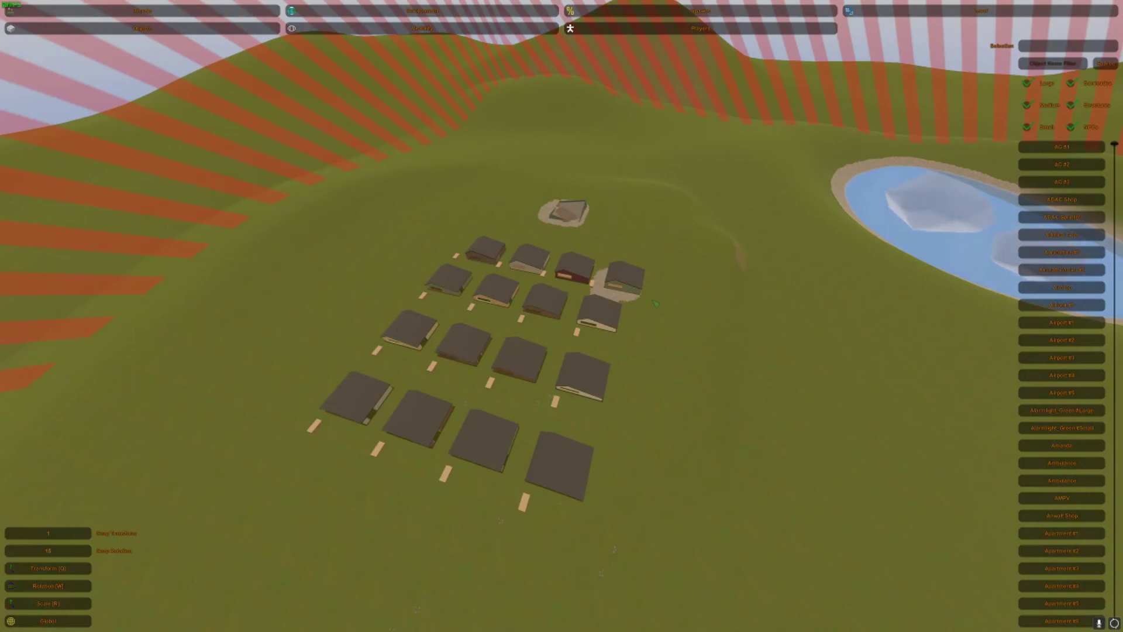
{"action": "right_click_drag", "start_coordinate": [655, 304], "coordinate": [527, 307]}
{"action": "key", "text": "d"}
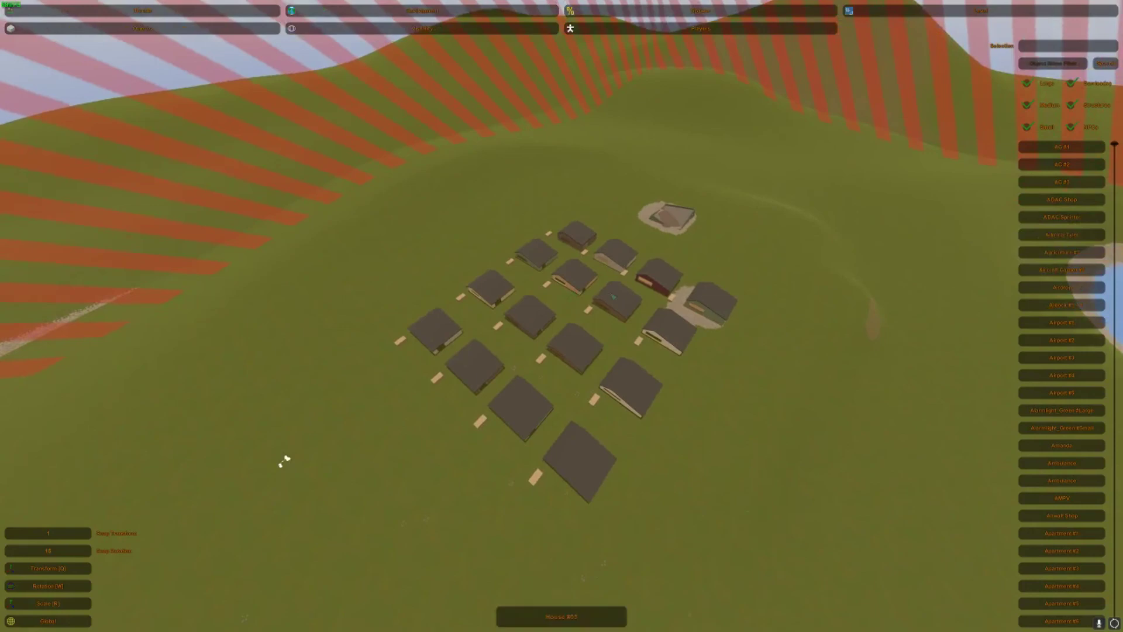
{"action": "key", "text": "w"}
{"action": "key", "text": "a"}
Step: Select the group of houses and relocate it farther across the field, away from the ruined house
{"action": "right_click_drag", "start_coordinate": [612, 297], "coordinate": [1017, 239]}
{"action": "right_click_drag", "start_coordinate": [561, 316], "coordinate": [562, 275]}
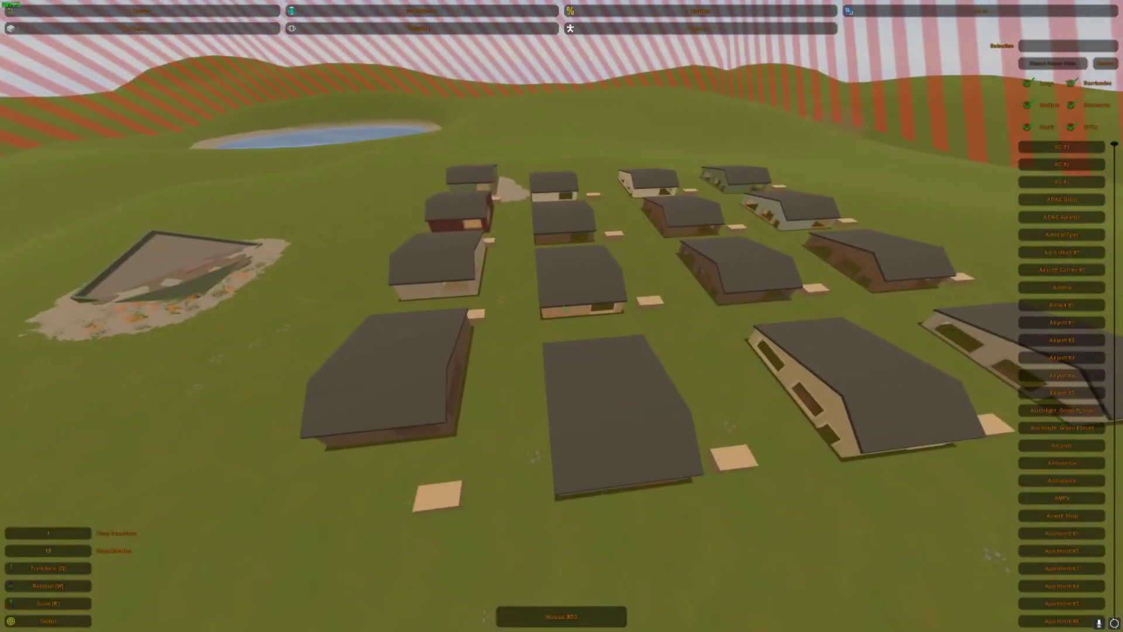
{"action": "right_click_drag", "start_coordinate": [565, 308], "coordinate": [380, 213]}
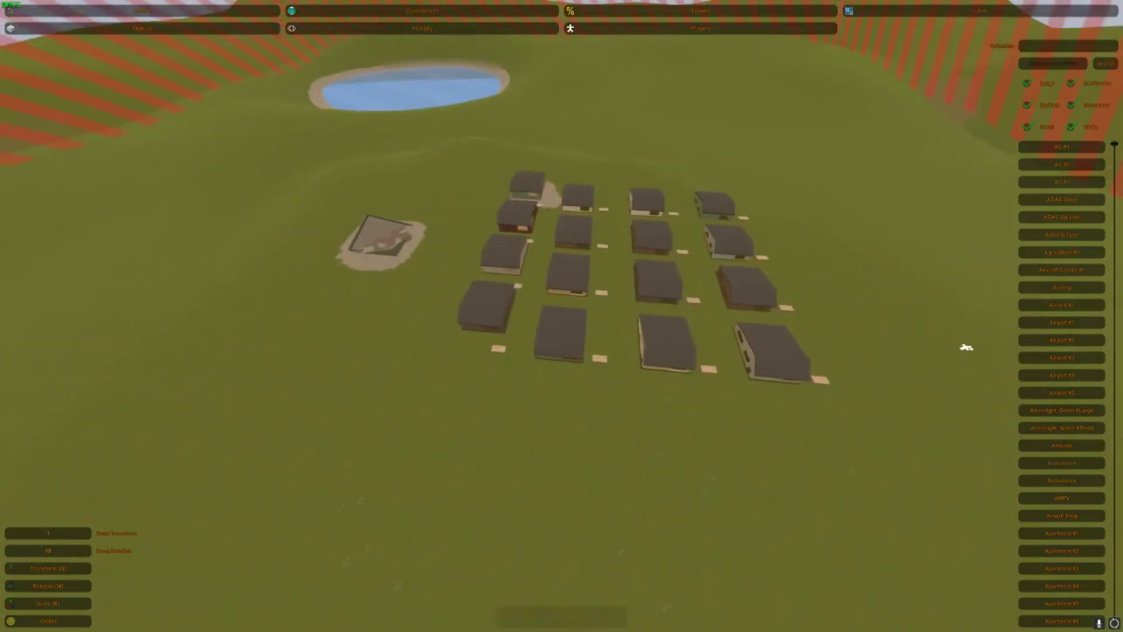
{"action": "left_click_drag", "start_coordinate": [931, 587], "coordinate": [326, 125]}
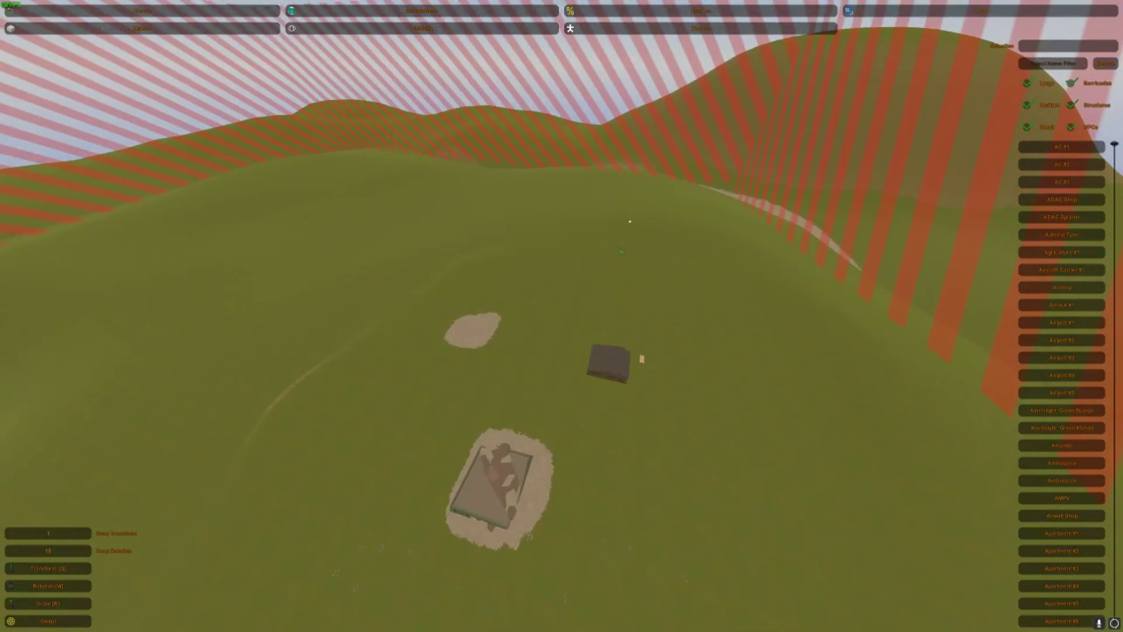
{"action": "key", "text": "ctrl+z"}
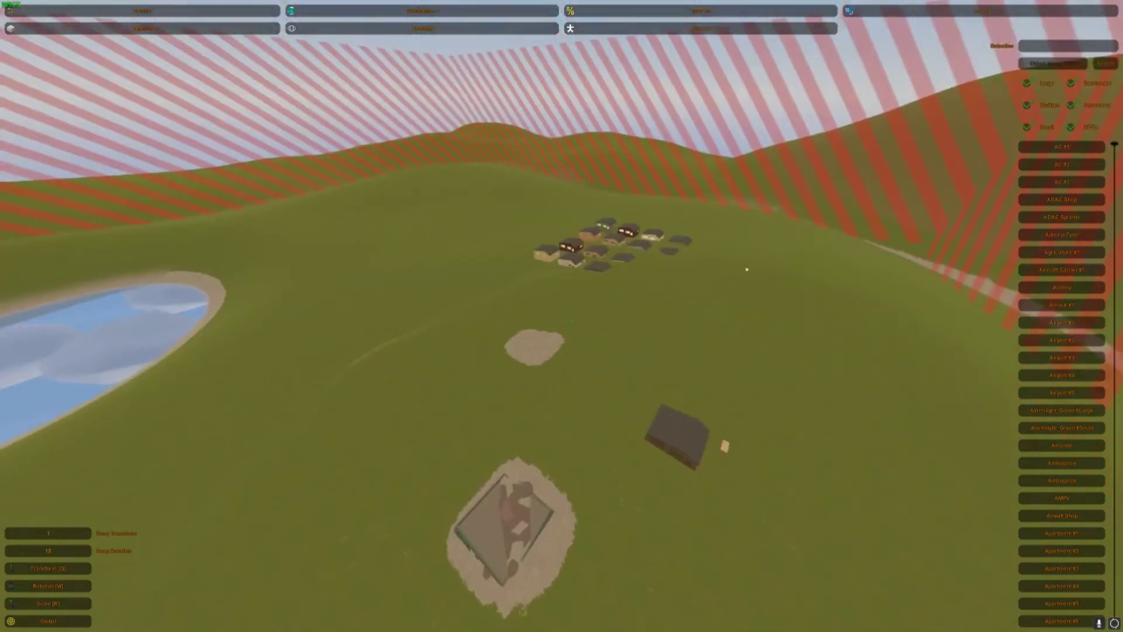
Step: Delete the ruined house, the leftover house beside it and the distant group of houses
{"action": "left_click_drag", "start_coordinate": [382, 174], "coordinate": [1114, 631]}
{"action": "key", "text": "Delete"}
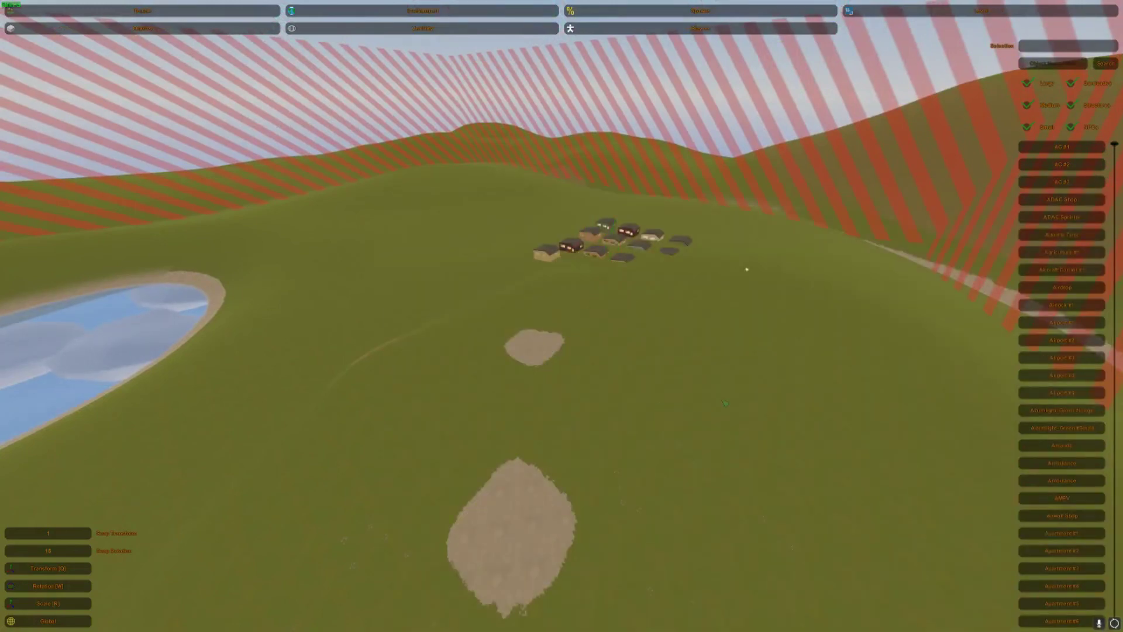
{"action": "key", "text": "w"}
{"action": "right_click_drag", "start_coordinate": [562, 316], "coordinate": [562, 410]}
{"action": "left_click_drag", "start_coordinate": [326, 119], "coordinate": [1057, 631]}
{"action": "key", "text": "Delete"}
Step: Survey the cleared terrain around the dirt patches and the lake for remaining buildings
{"action": "right_click_drag", "start_coordinate": [561, 316], "coordinate": [562, 170]}
{"action": "key", "text": "w"}
{"action": "key", "text": "w"}
{"action": "key", "text": "s"}
{"action": "key", "text": "w"}
{"action": "key", "text": "w"}
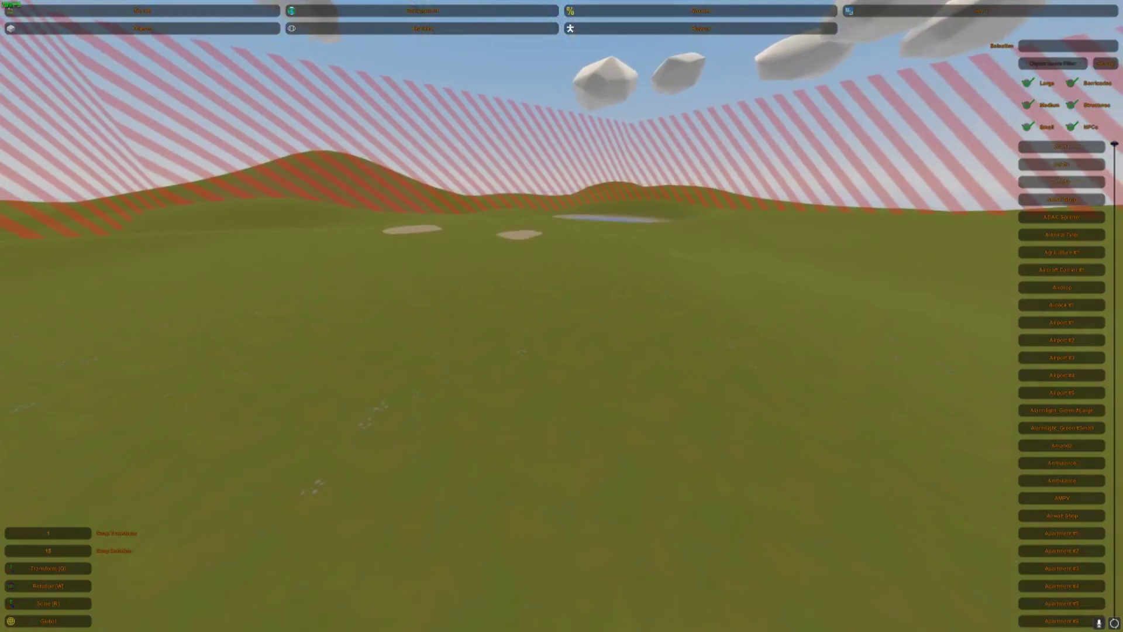
{"action": "right_click_drag", "start_coordinate": [561, 316], "coordinate": [457, 251]}
{"action": "key", "text": "s"}
{"action": "key", "text": "w"}
{"action": "key", "text": "s"}
{"action": "key", "text": "w"}
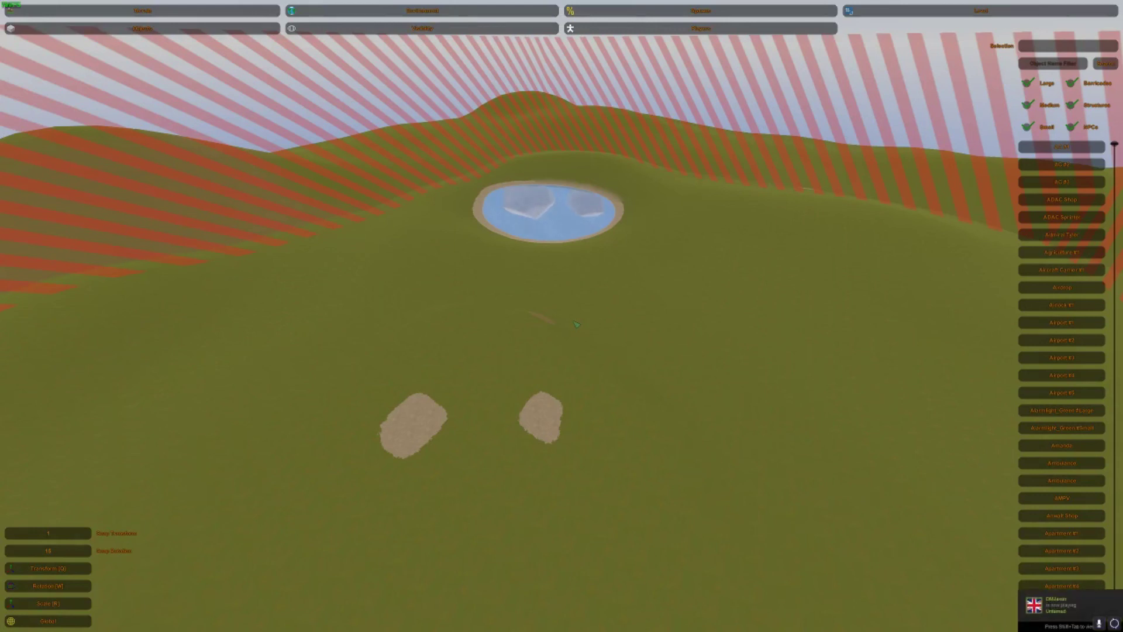
{"action": "right_click_drag", "start_coordinate": [576, 324], "coordinate": [564, 319]}
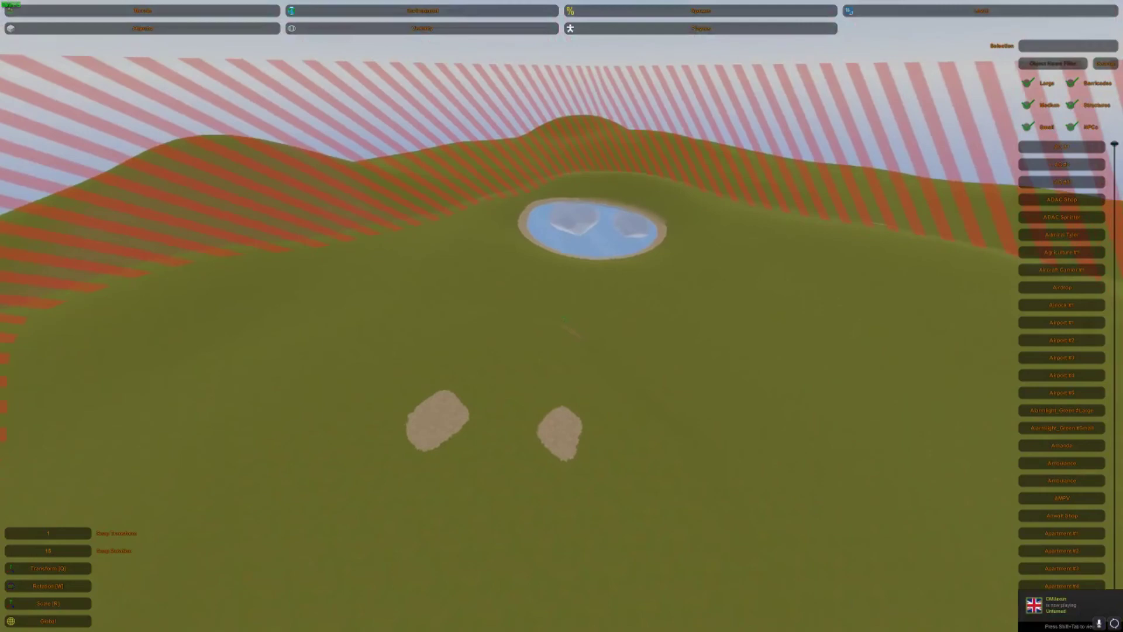